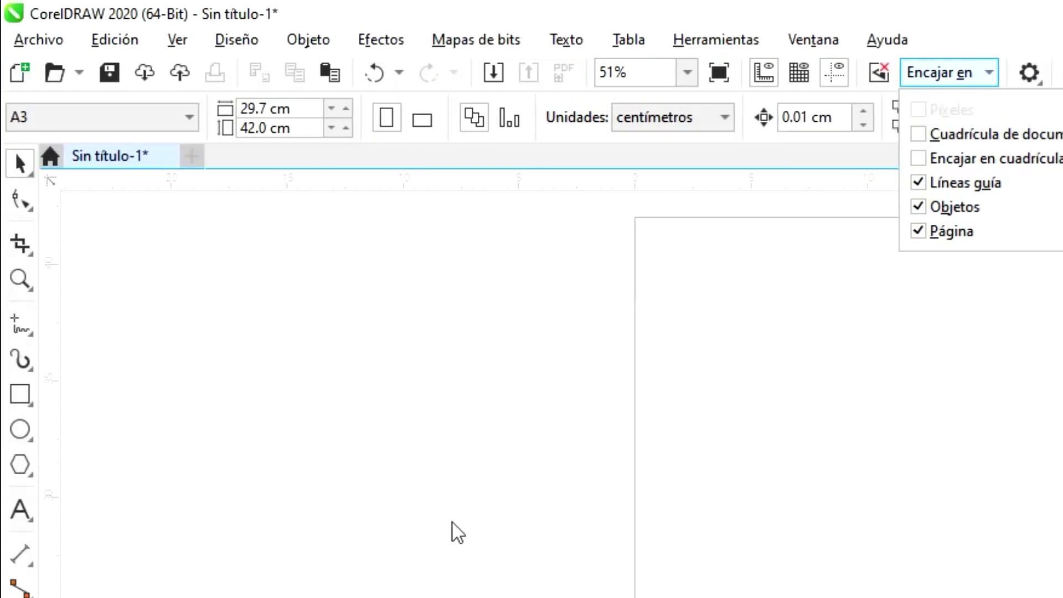
- Dismiss the Snap To dropdown and pick the Text tool for the blank A3 page
left_click(457, 531)
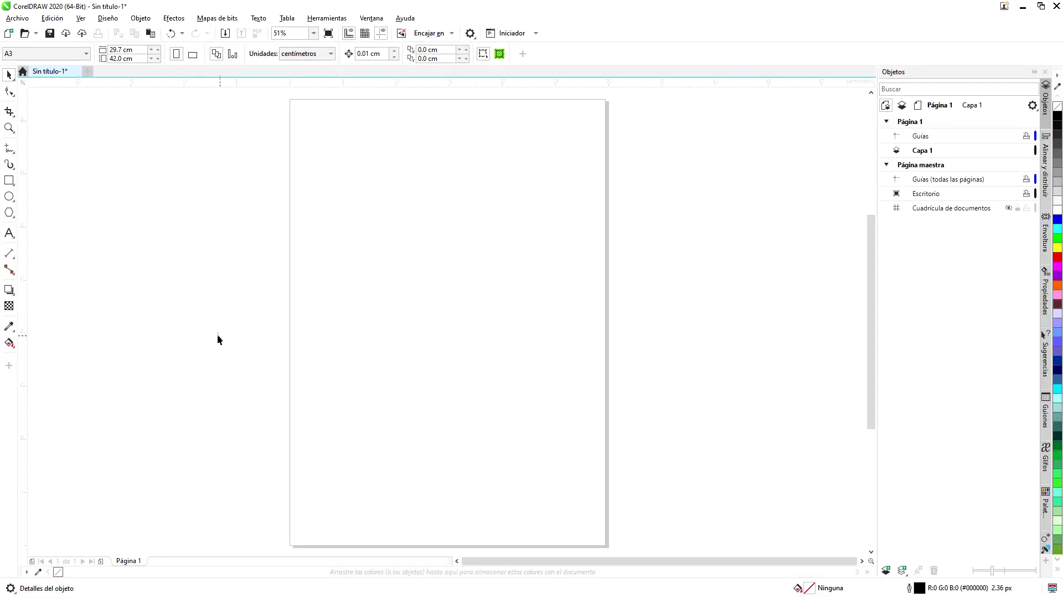
left_click(9, 234)
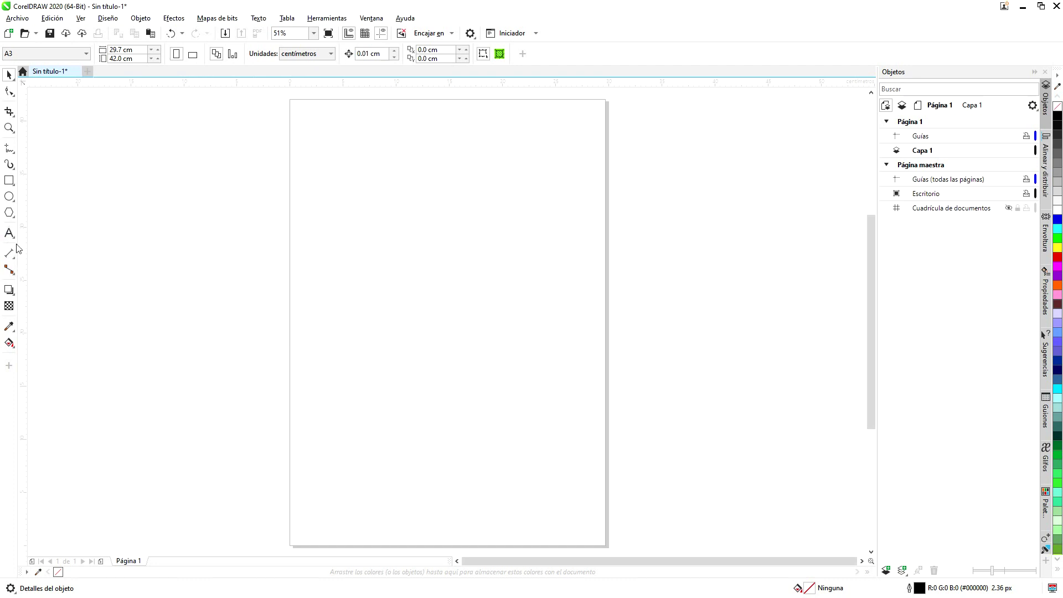
- Type the artistic text CENPERE near the top of the page
left_click(379, 198)
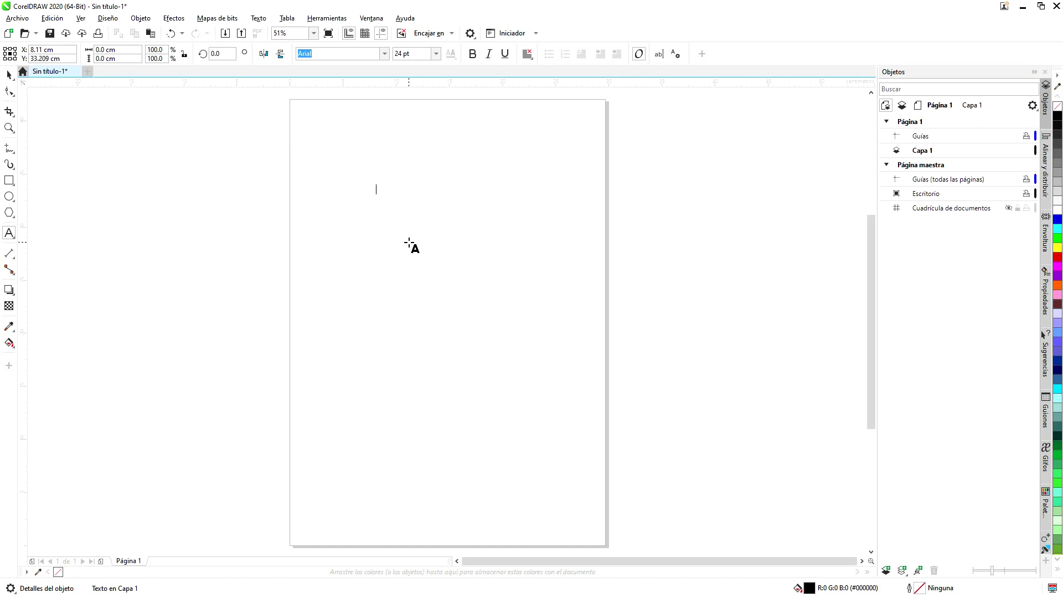
type("CENPER")
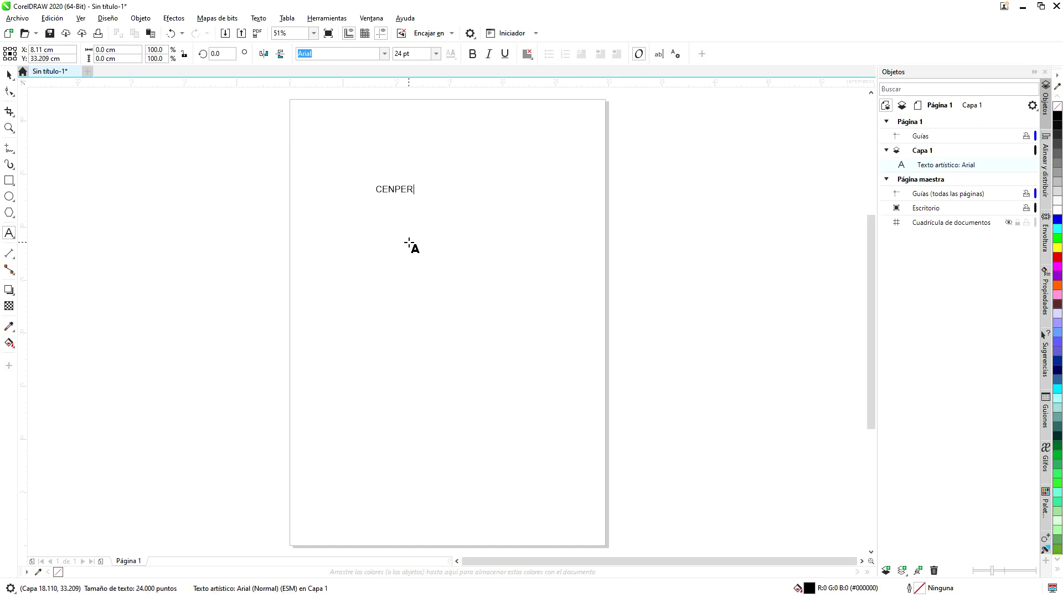
key("Escape")
type("E")
- Enlarge CENPERE to about 143 pt and change its font from Arial to Impact
left_click_drag(422, 199, 559, 272)
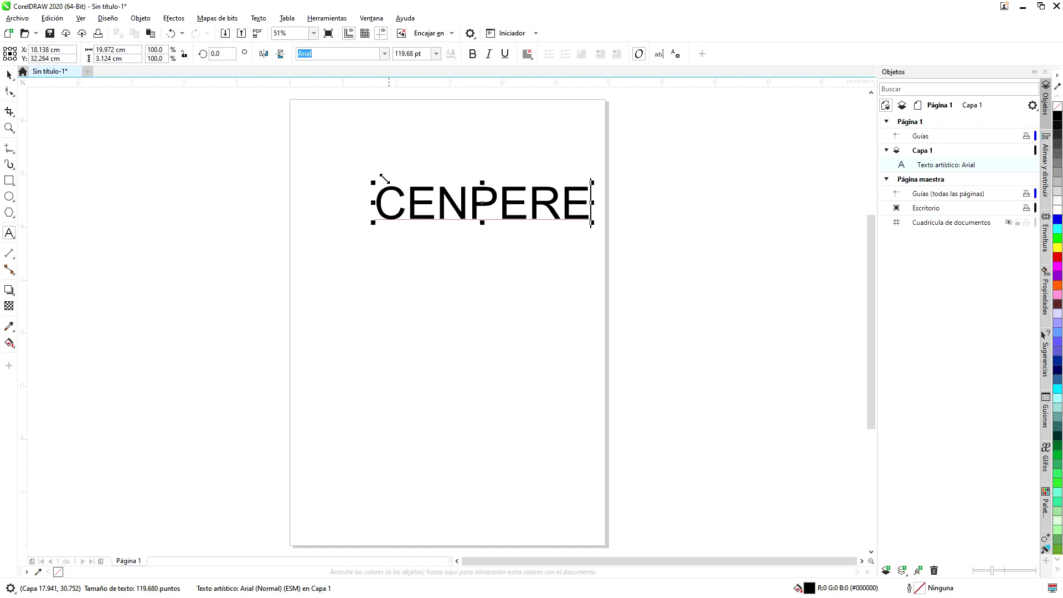
left_click_drag(372, 182, 328, 151)
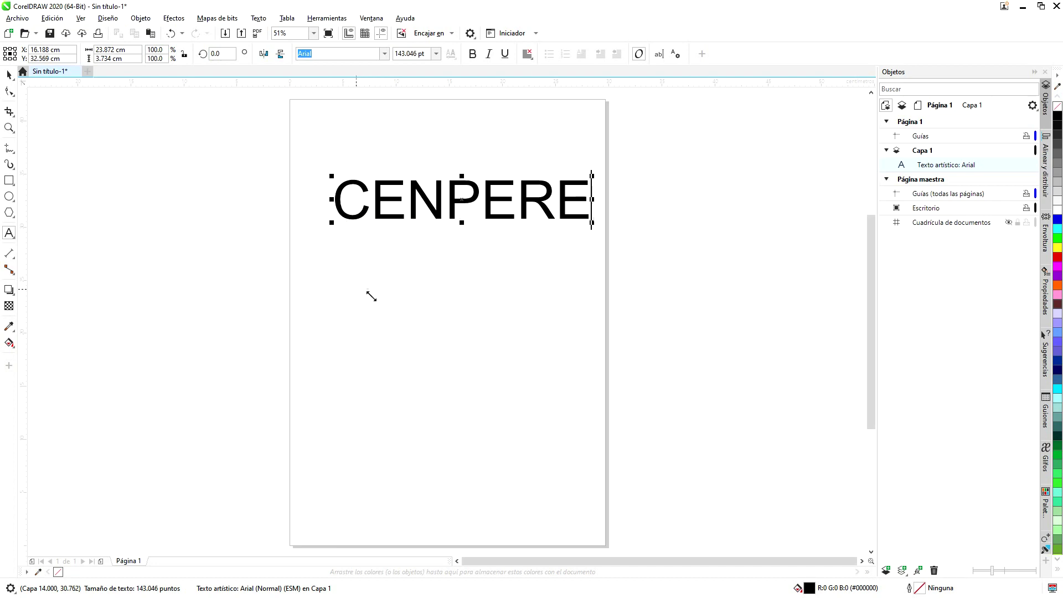
left_click_drag(871, 304, 873, 241)
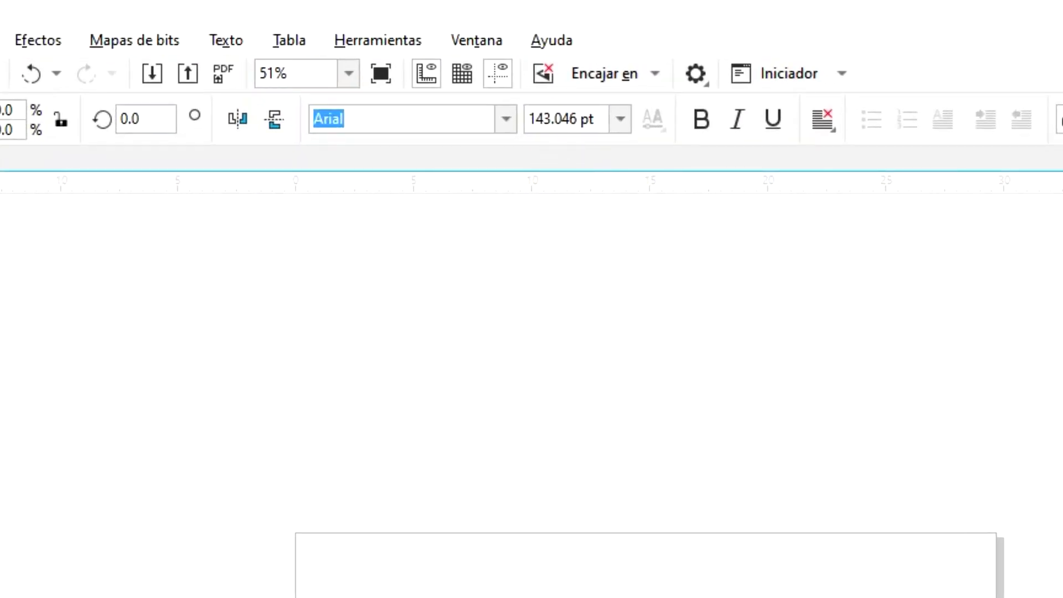
left_click(513, 125)
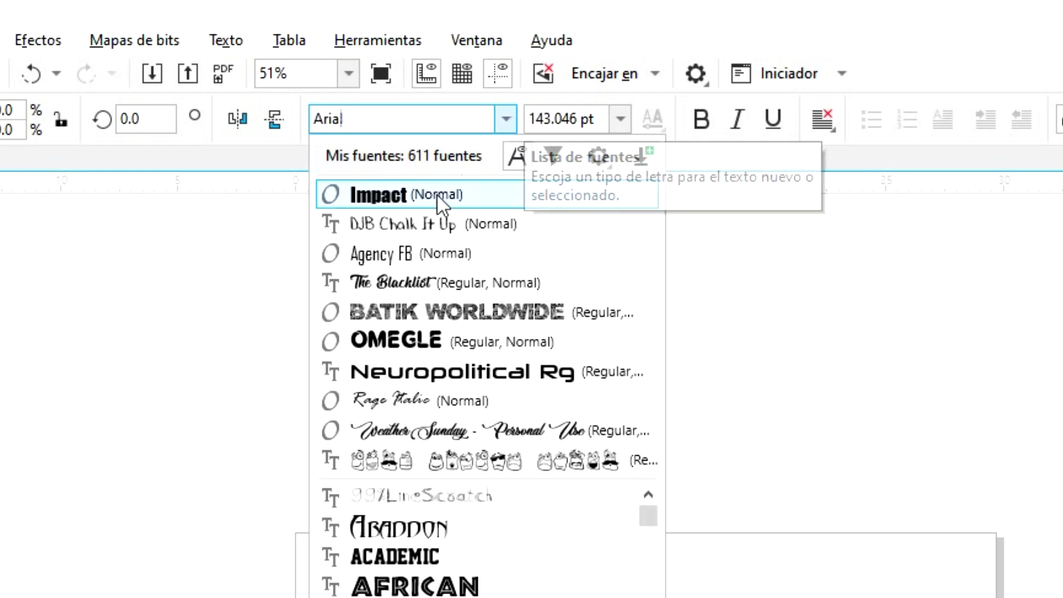
left_click(437, 194)
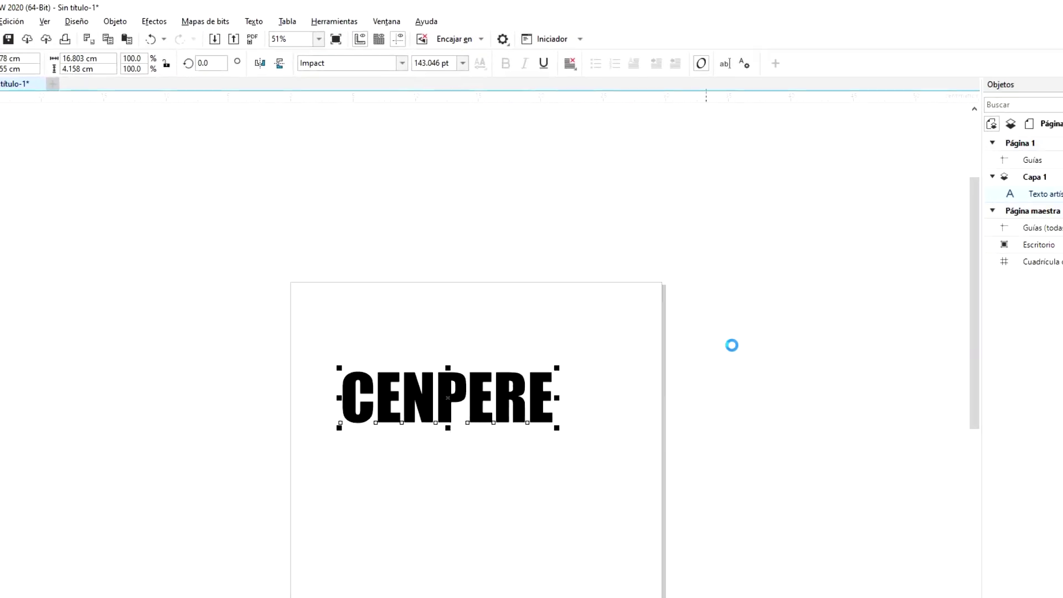
- Scale CENPERE to about 22.7 cm wide and draw a 1.42 cm-wide tall rectangle over its C
left_click_drag(519, 317, 581, 287)
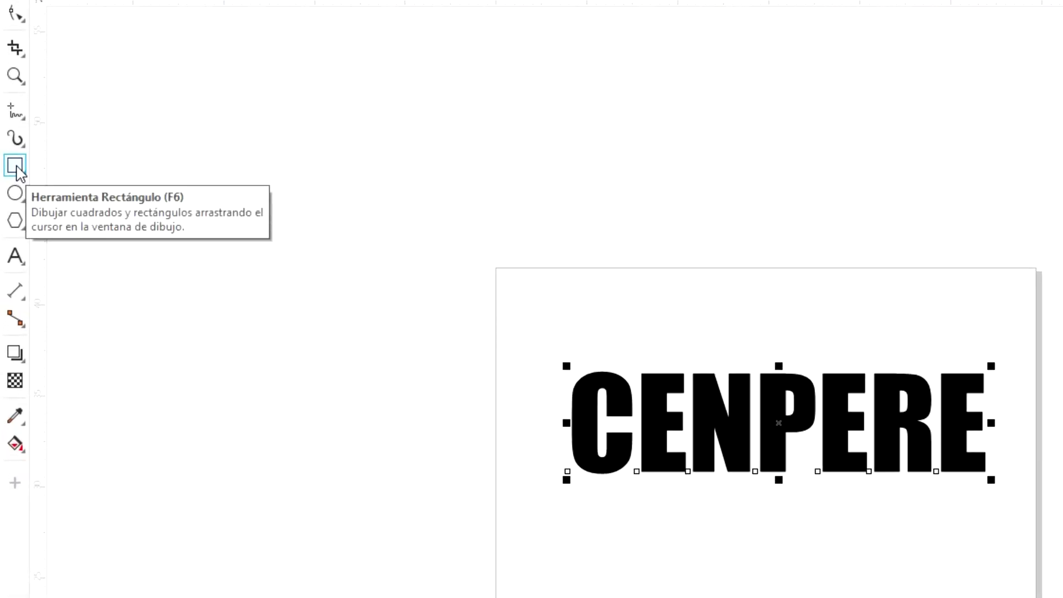
left_click(17, 168)
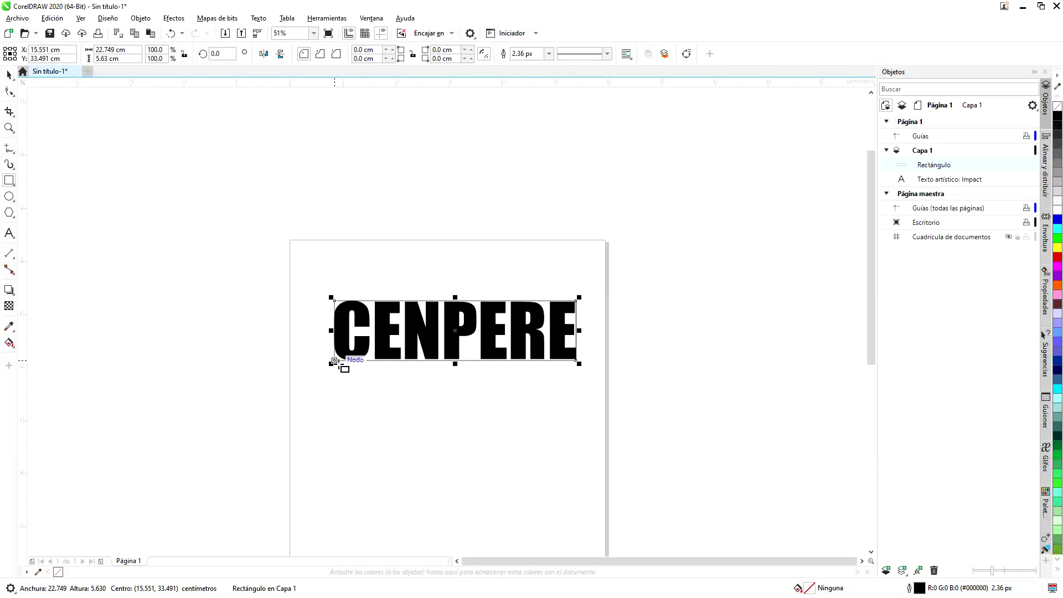
scroll(334, 361, "up", 2)
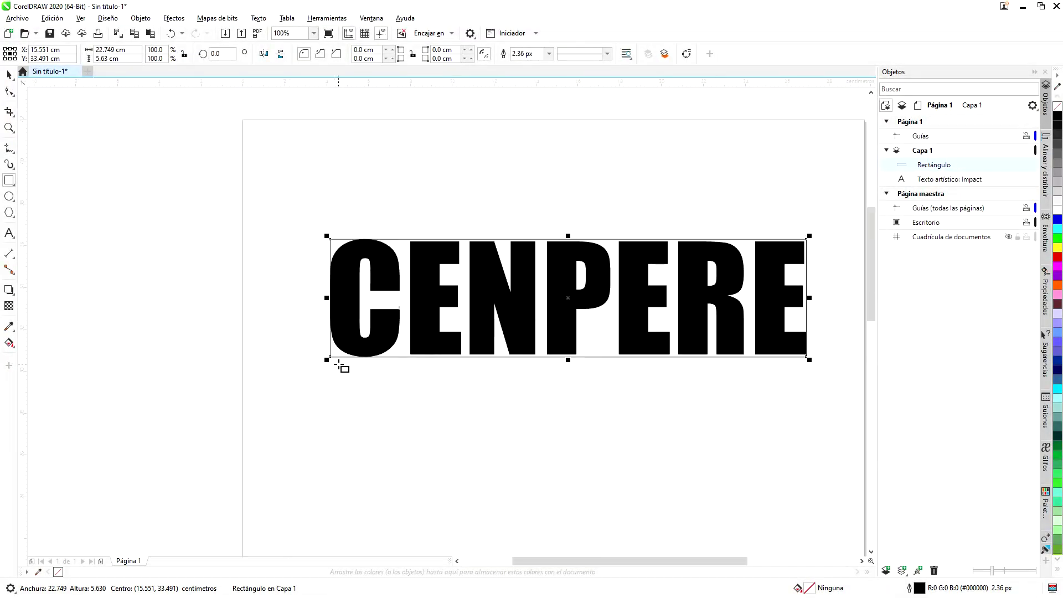
left_click_drag(303, 214, 360, 369)
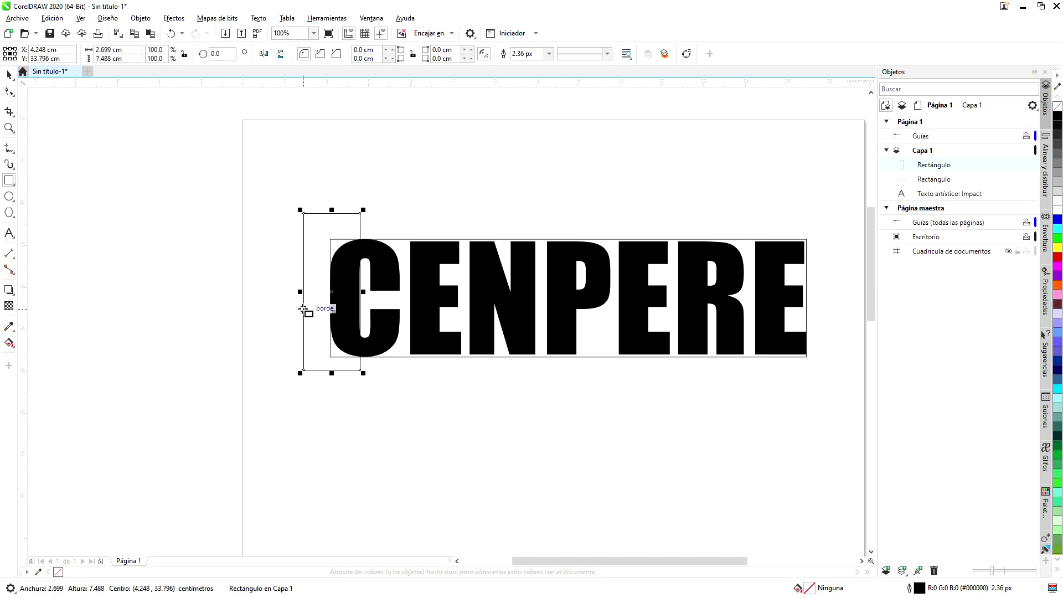
left_click_drag(299, 291, 330, 288)
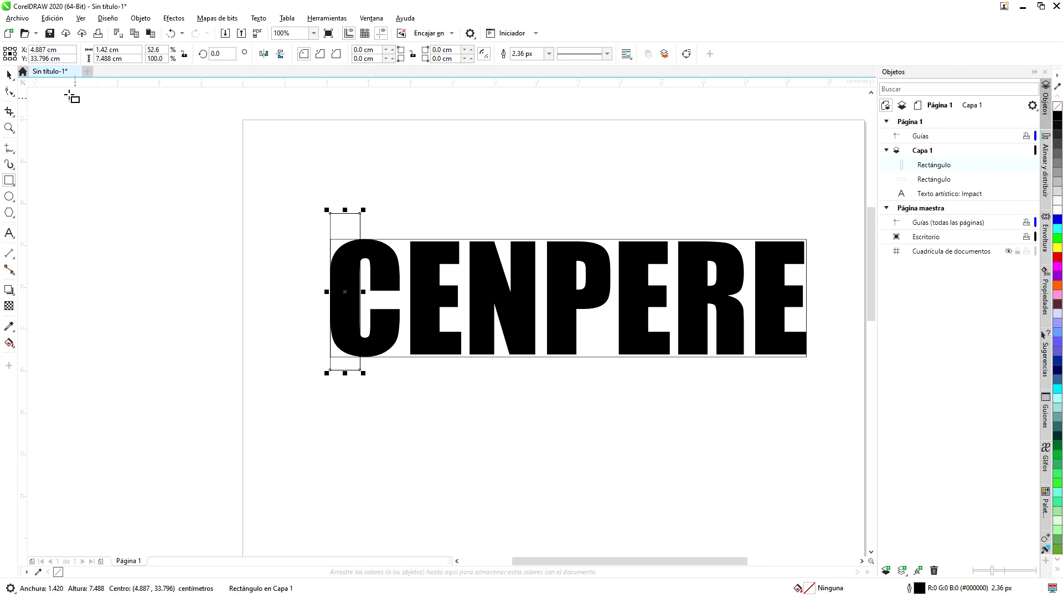
- Place a copy of the narrow rectangle over the final E, then select the framing rectangle
left_click(9, 74)
left_click_drag(360, 358, 806, 354)
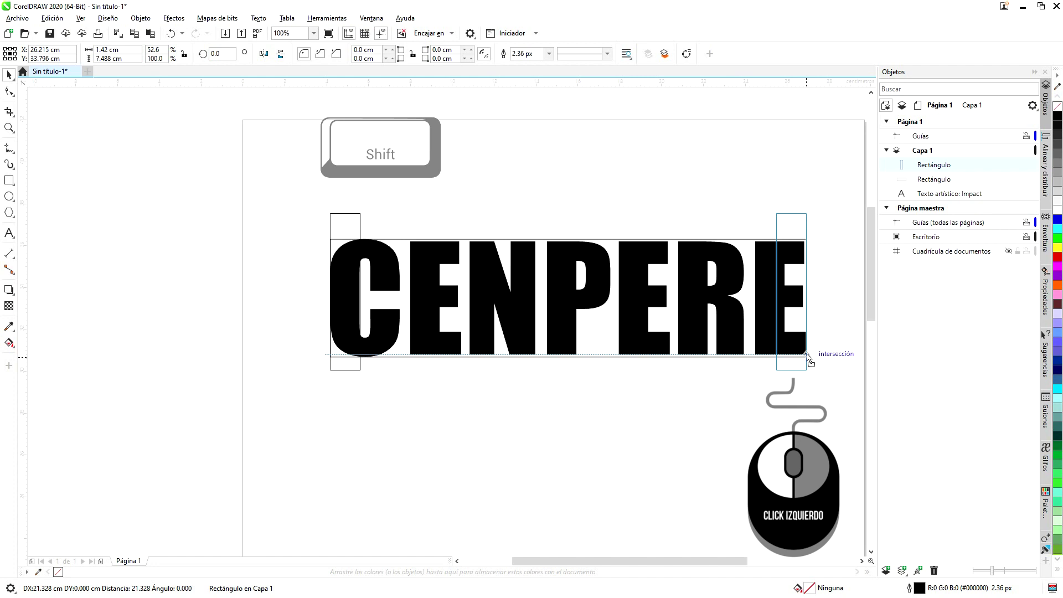
right_click(807, 356)
left_click_drag(806, 355, 805, 357)
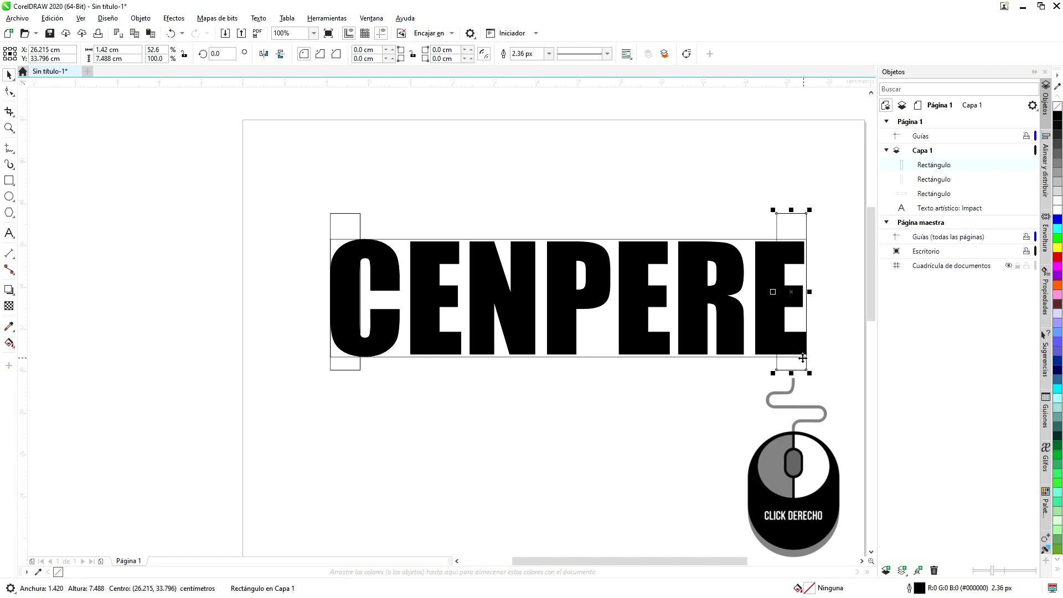
left_click(344, 225)
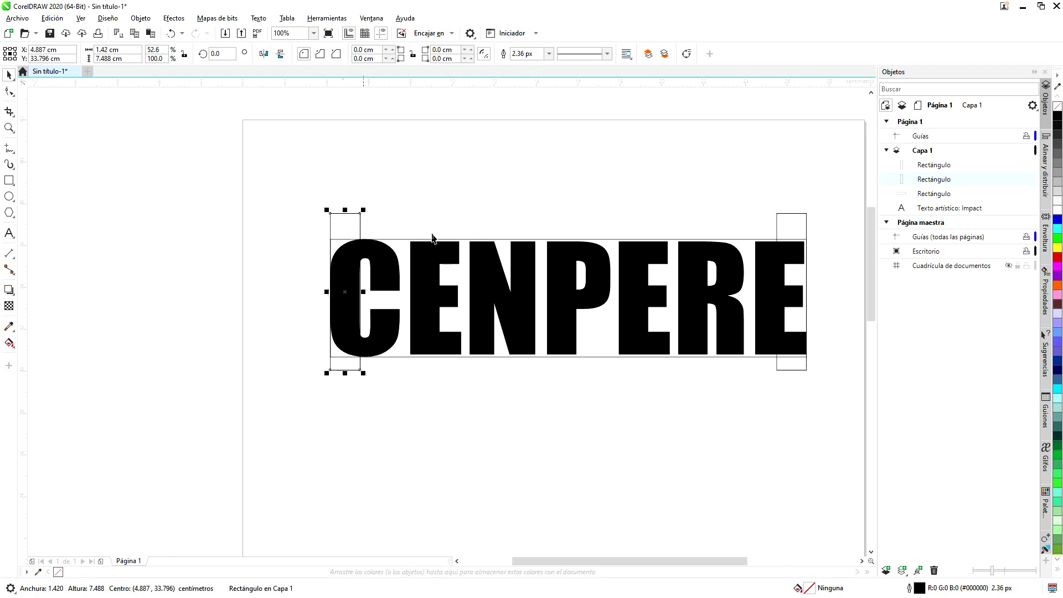
left_click(784, 227)
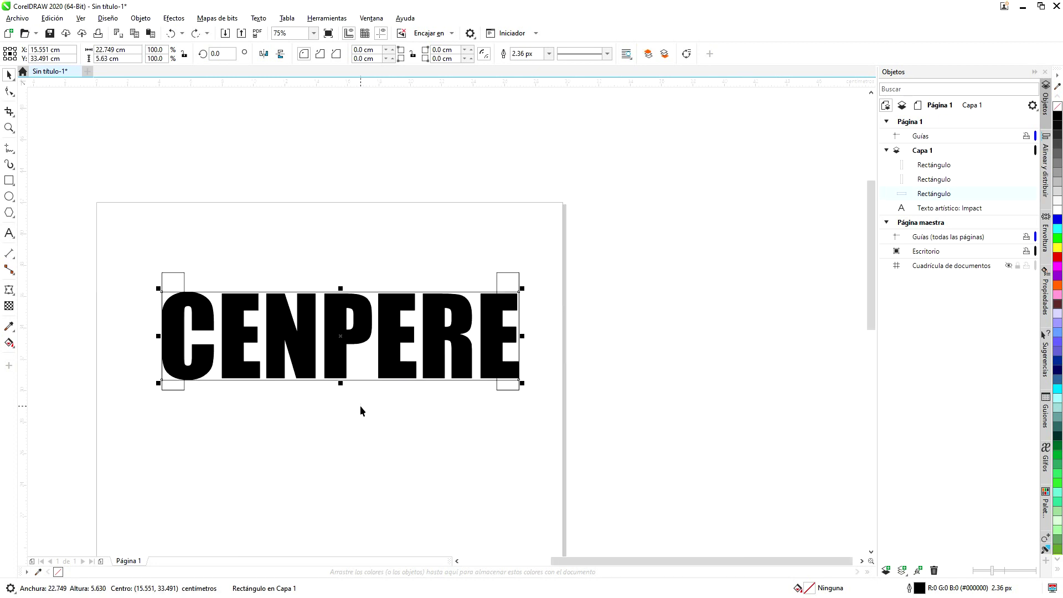
left_click(360, 408)
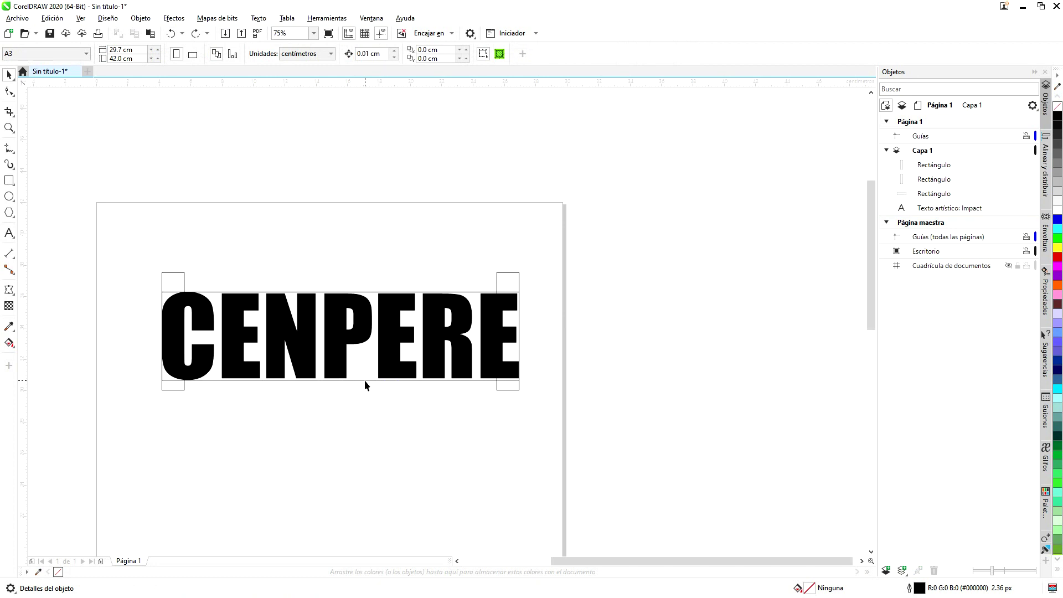
left_click(364, 380)
- Convert the framing rectangle to curves with Ctrl+Q
right_click(365, 381)
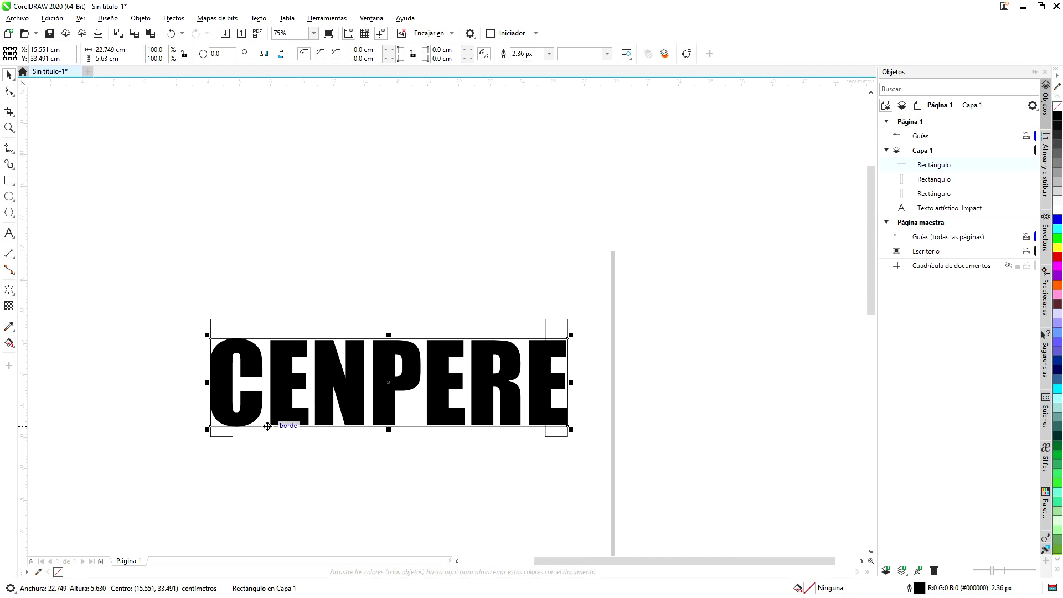
key("ctrl+q")
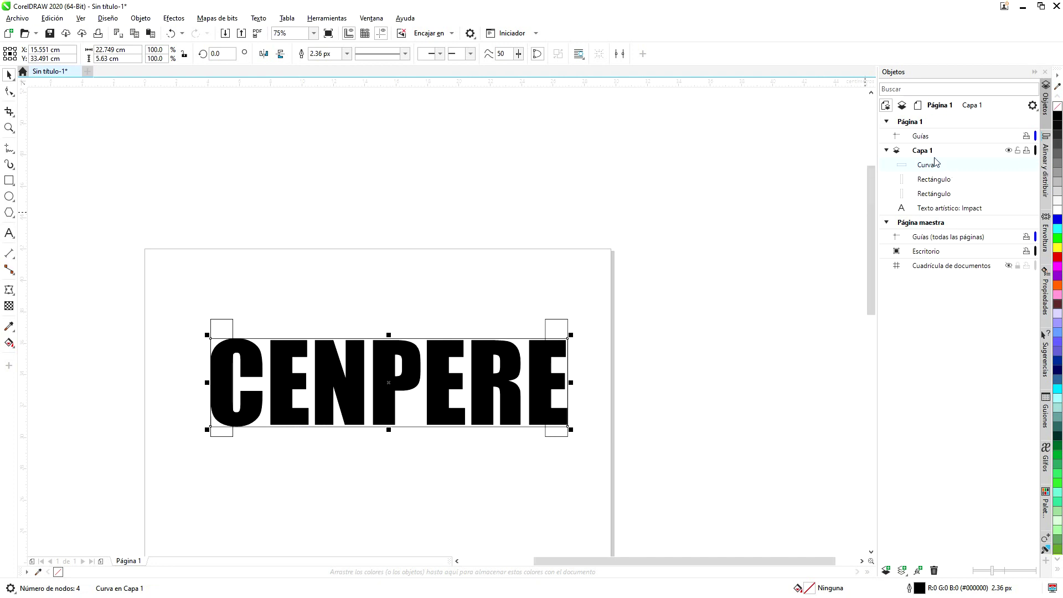
scroll(222, 432, "up", 4)
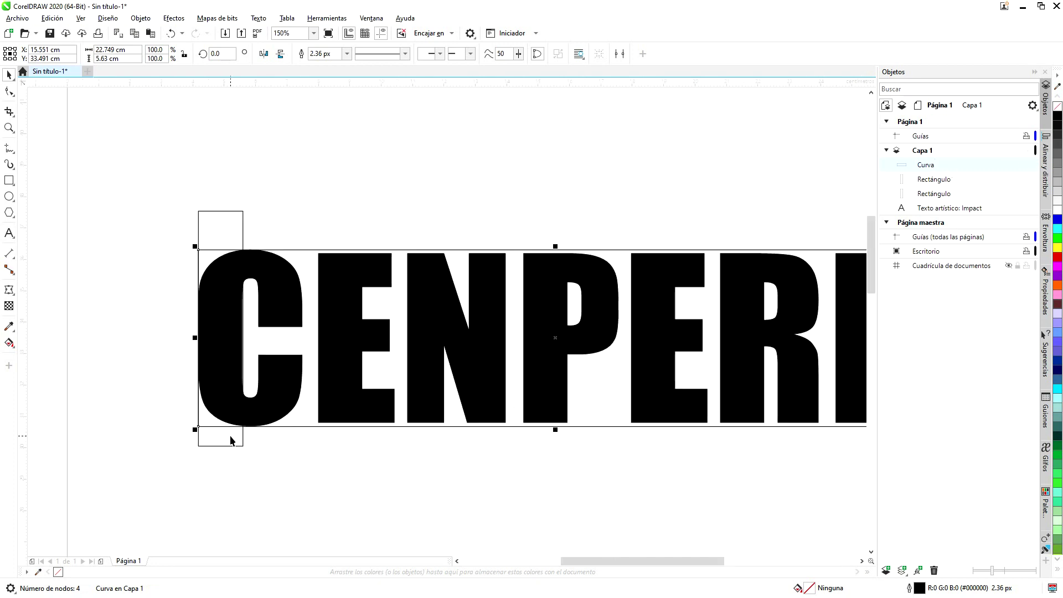
scroll(243, 421, "up", 2)
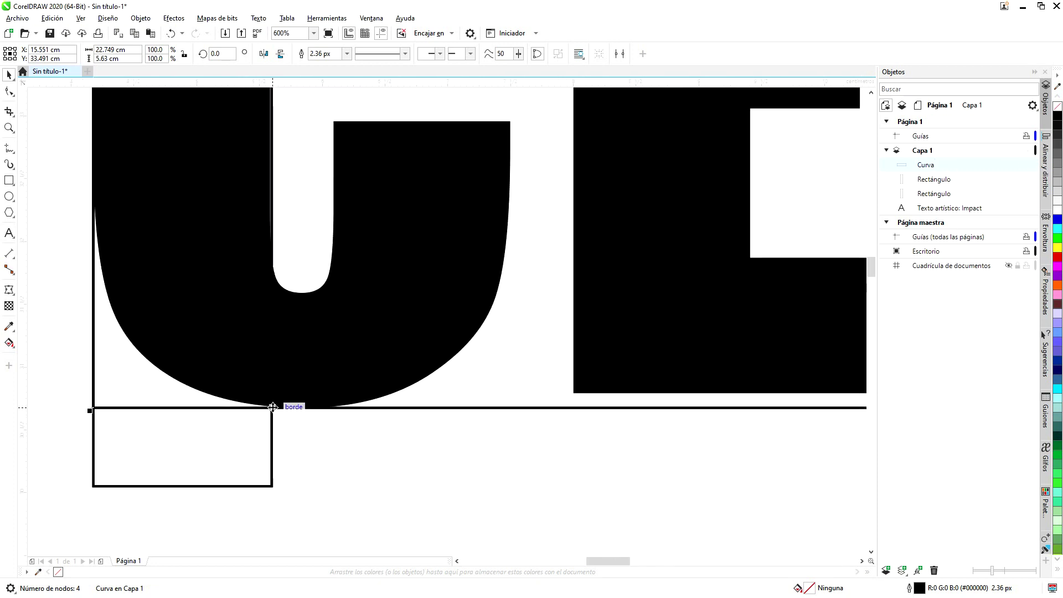
left_click(10, 92)
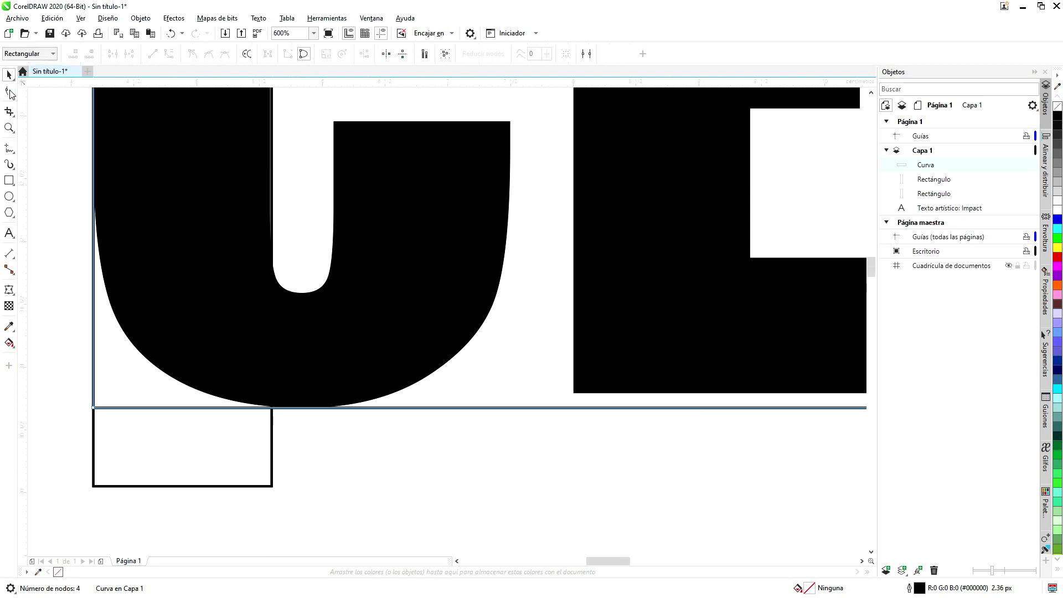
- Add nodes where the frame's bottom edge meets the left and right bars
double_click(272, 408)
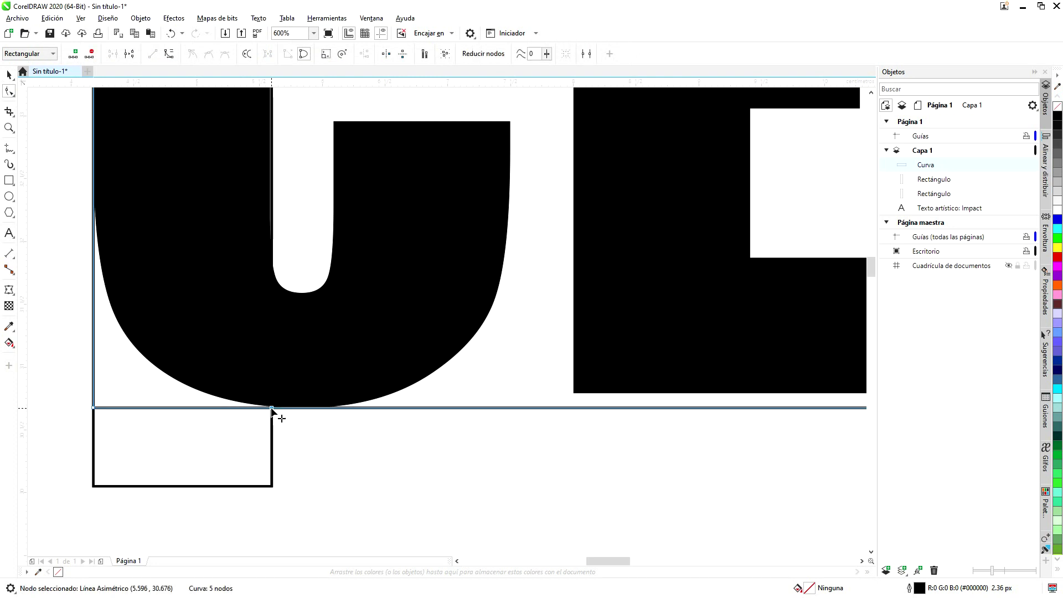
scroll(252, 405, "down", 2)
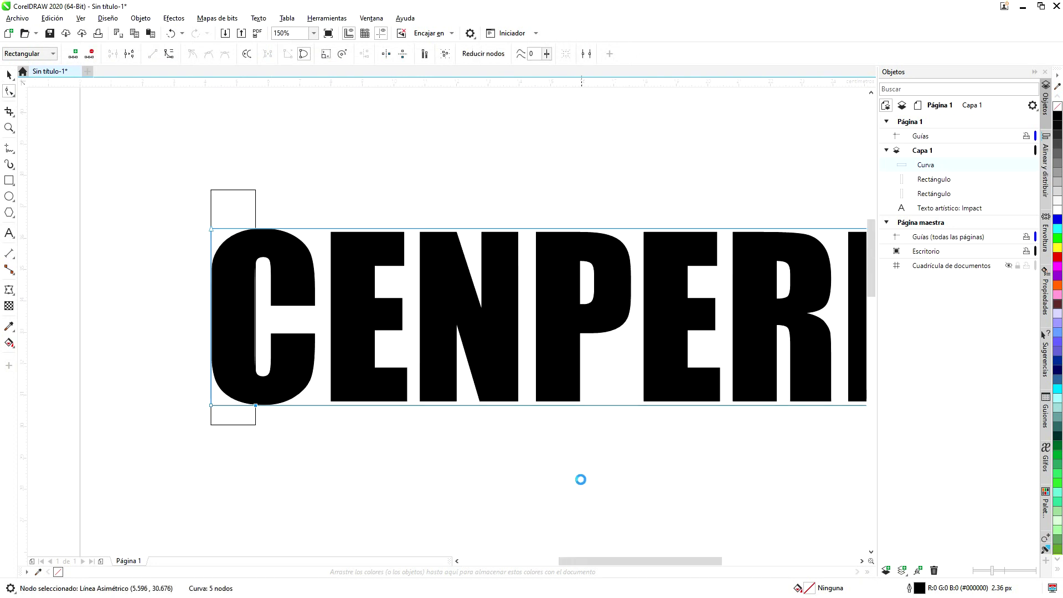
scroll(638, 473, "down", 2)
scroll(703, 458, "up", 5)
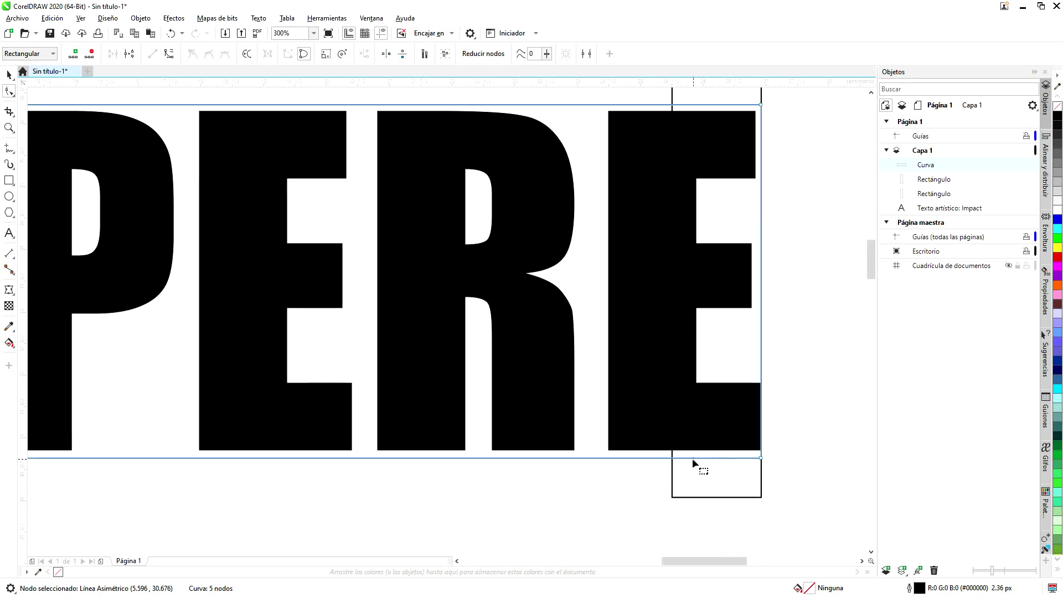
scroll(687, 460, "up", 2)
double_click(629, 443)
scroll(500, 468, "down", 1)
scroll(437, 471, "down", 3)
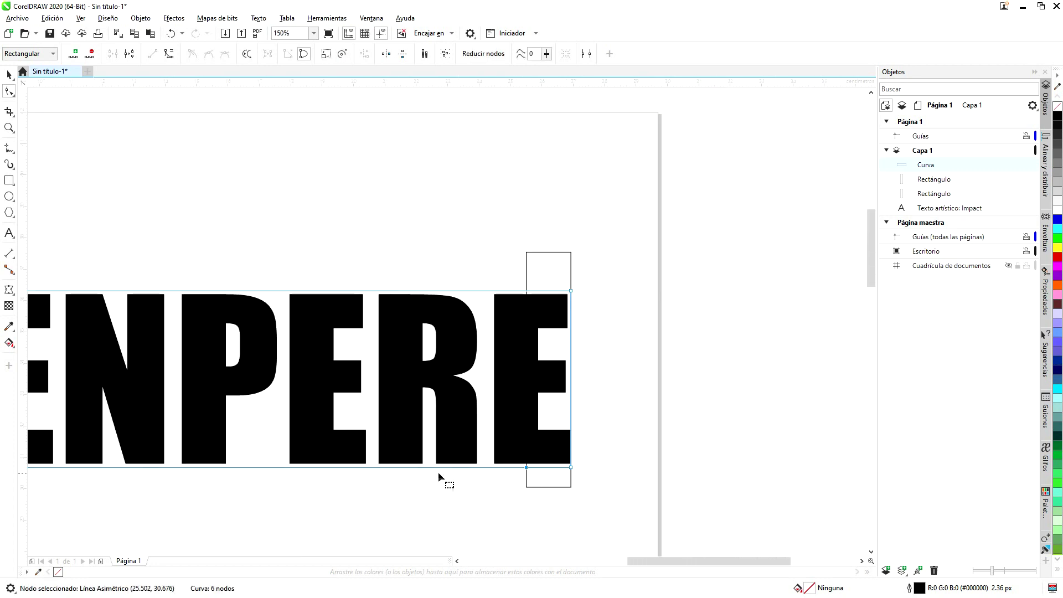
scroll(190, 480, "down", 1)
scroll(145, 474, "up", 1)
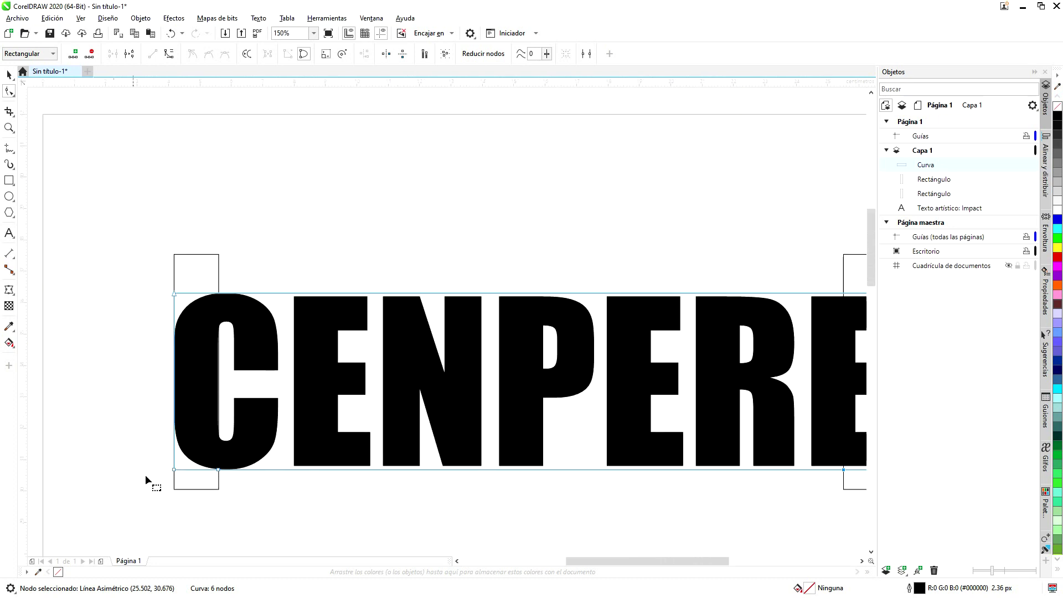
- Delete the frame's bottom-left and bottom-right corner nodes so both ends slant
left_click(174, 470)
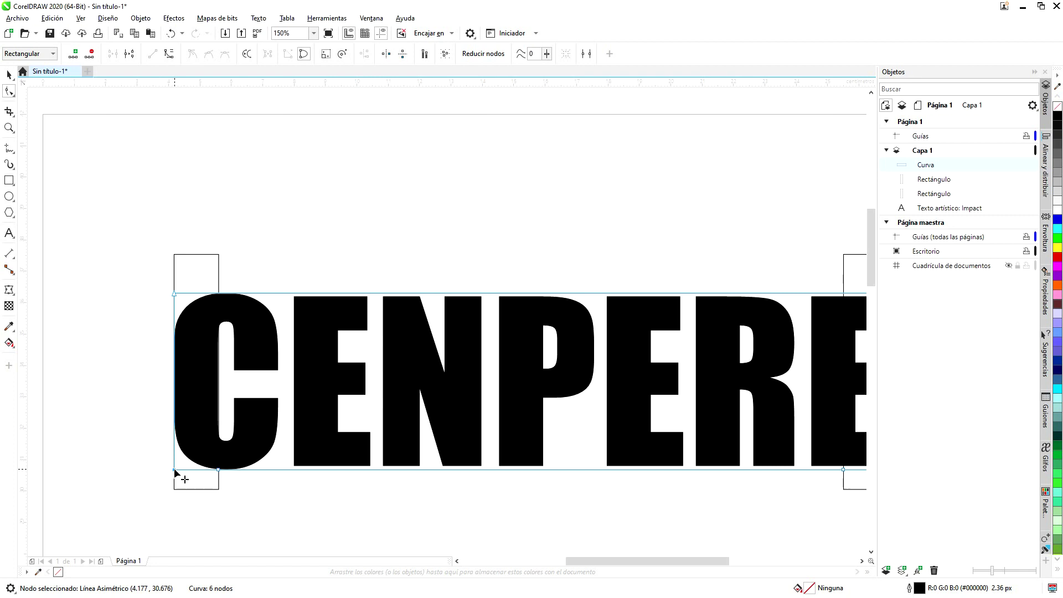
key("Delete")
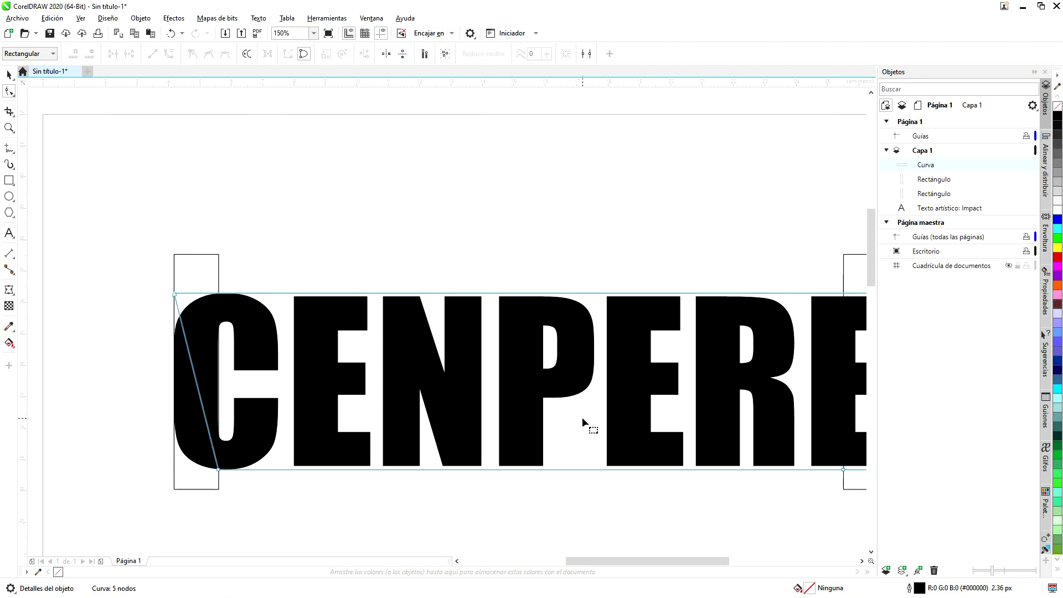
left_click_drag(643, 561, 669, 563)
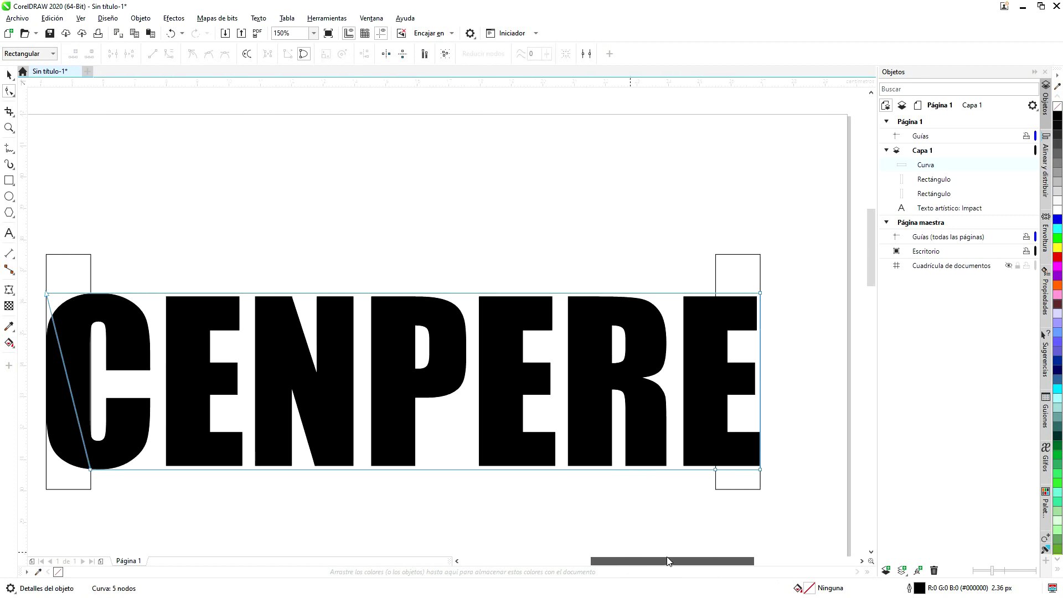
left_click(759, 469)
key("Delete")
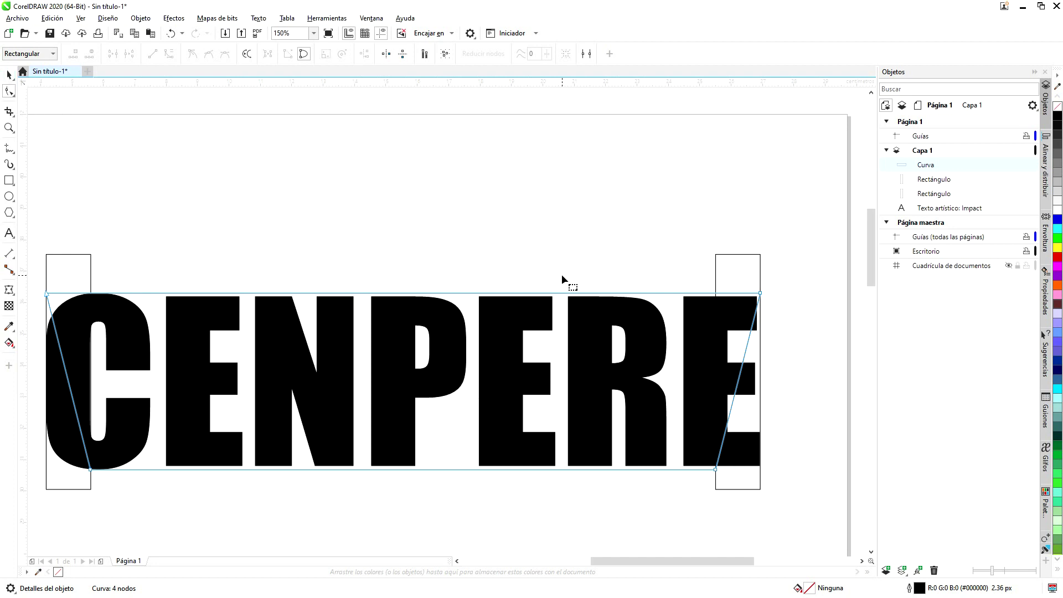
- Delete both narrow helper rectangles, leaving only the trapezoid frame
key("space")
left_click(743, 255)
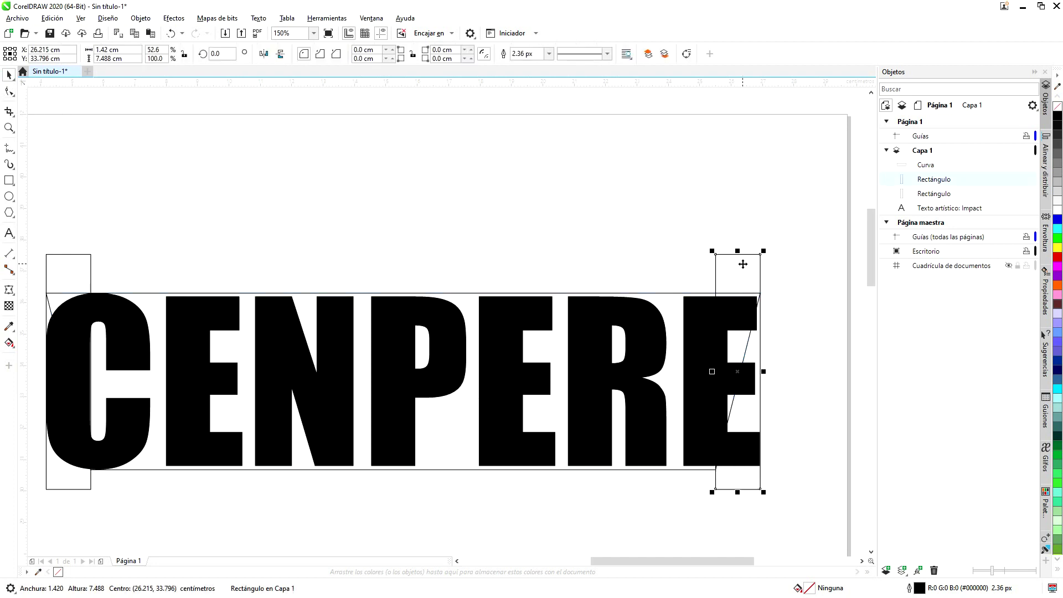
key("Delete")
left_click(74, 272)
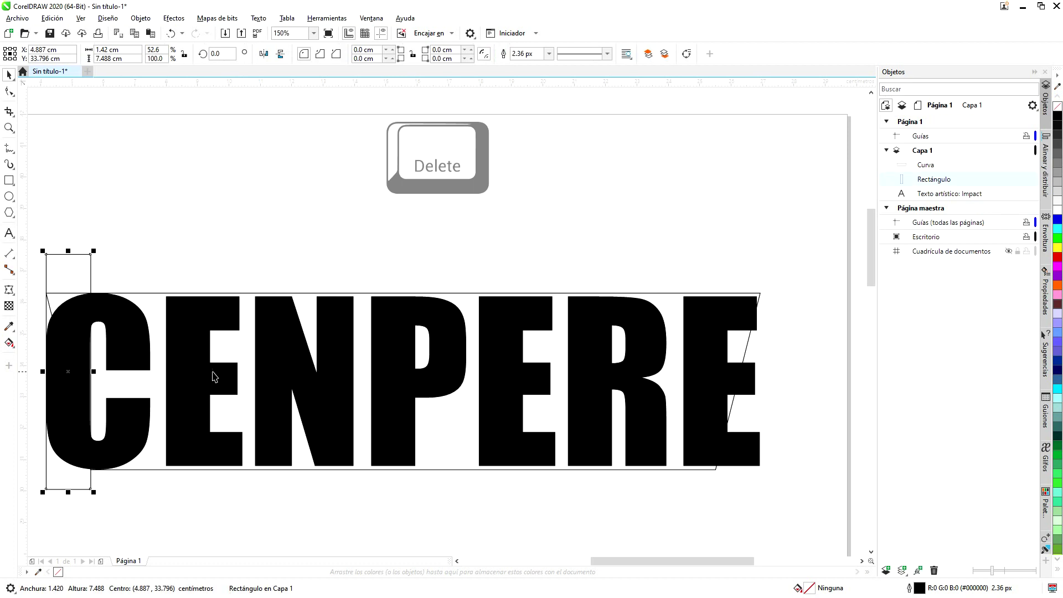
key("Delete")
scroll(249, 291, "down", 1)
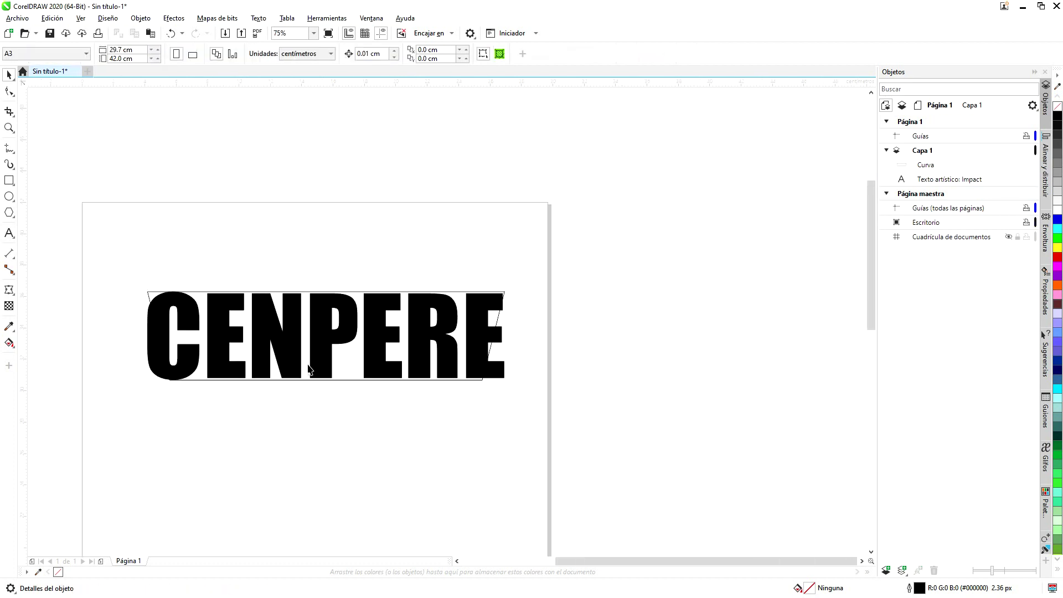
left_click(347, 380)
- Move the trapezoid beside the page and apply its shape to CENPERE as an envelope
left_click_drag(347, 377, 760, 380)
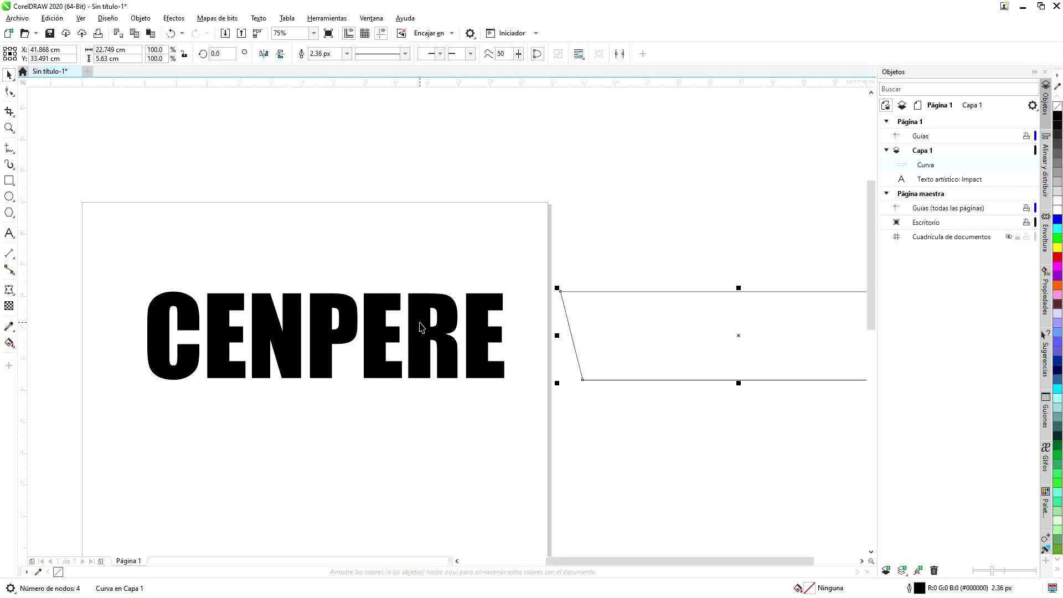
left_click(419, 326)
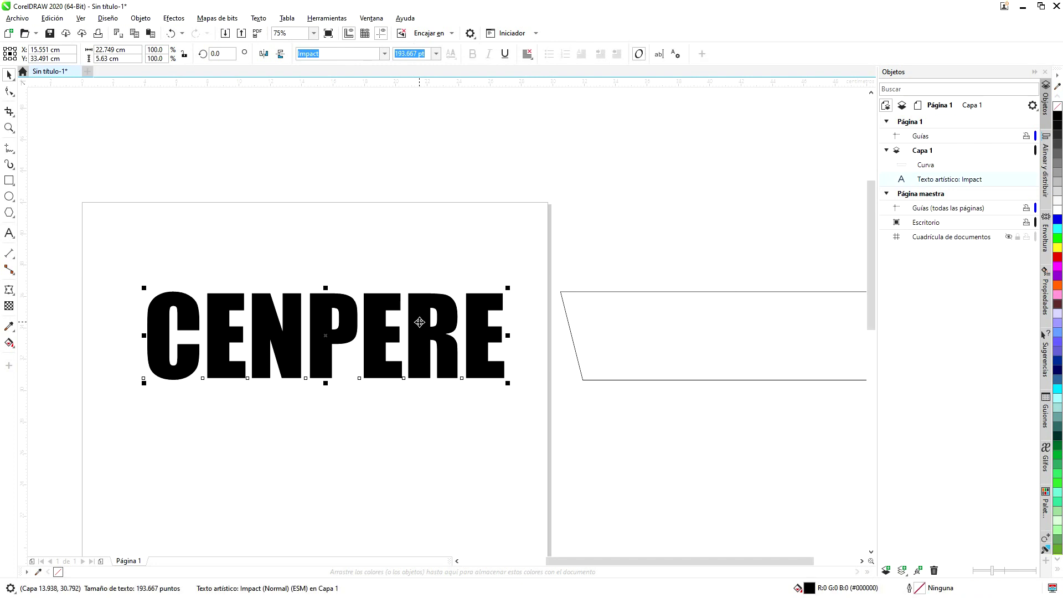
left_click(9, 290)
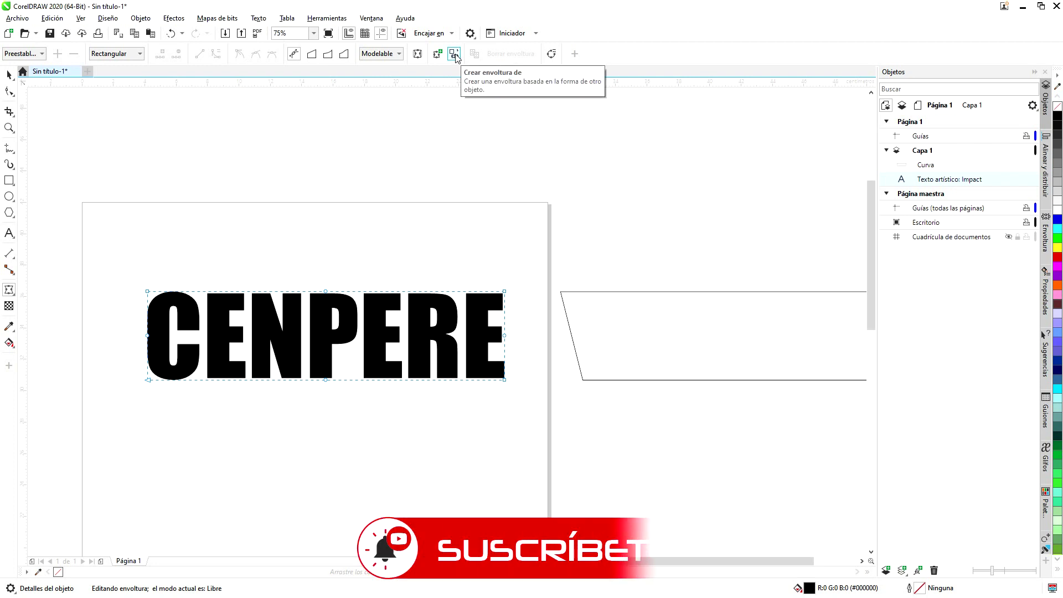
left_click(638, 325)
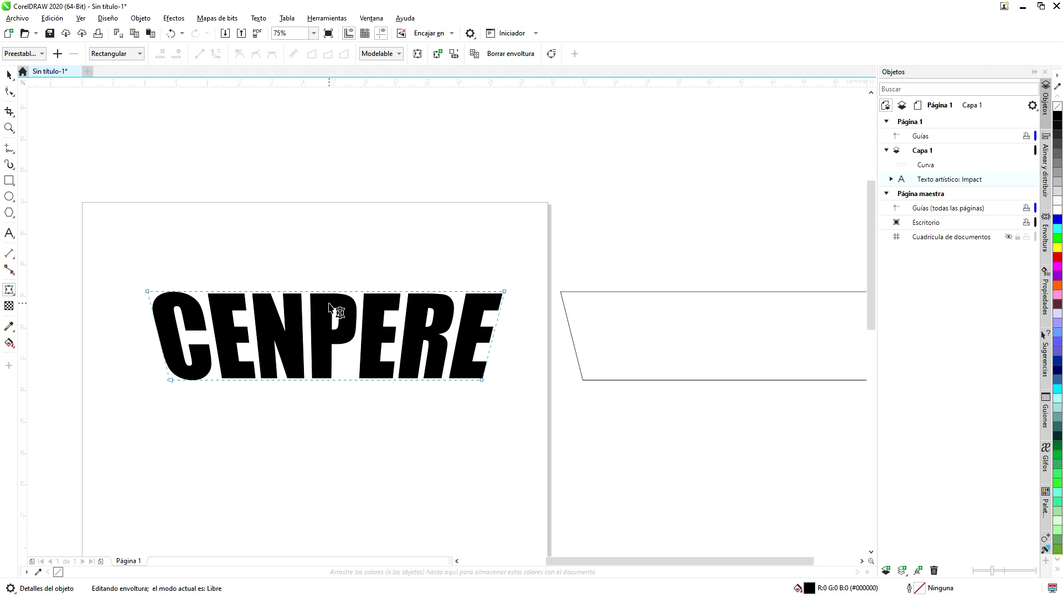
key("space")
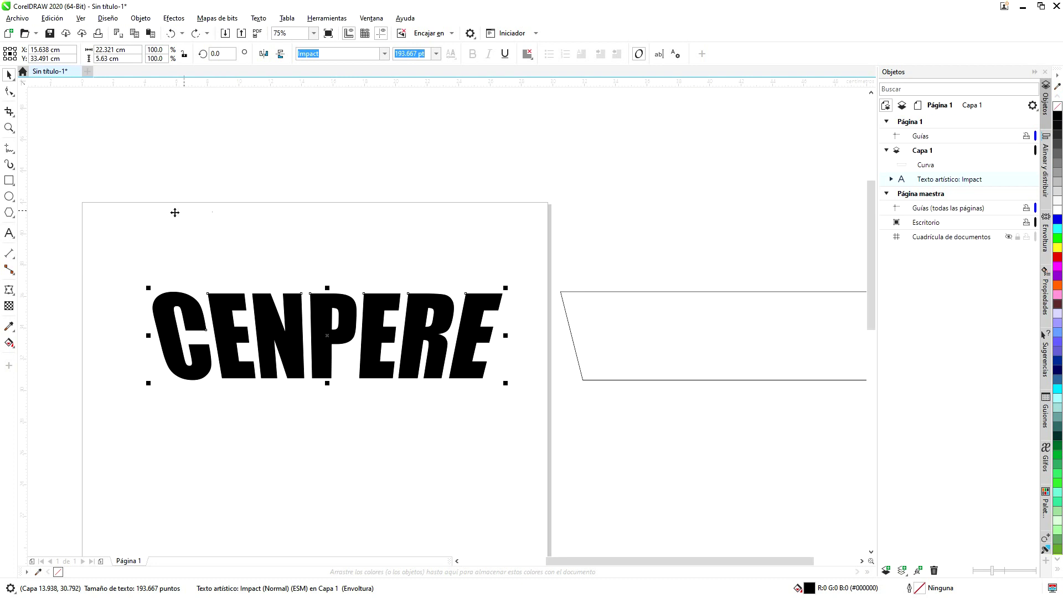
left_click(53, 174)
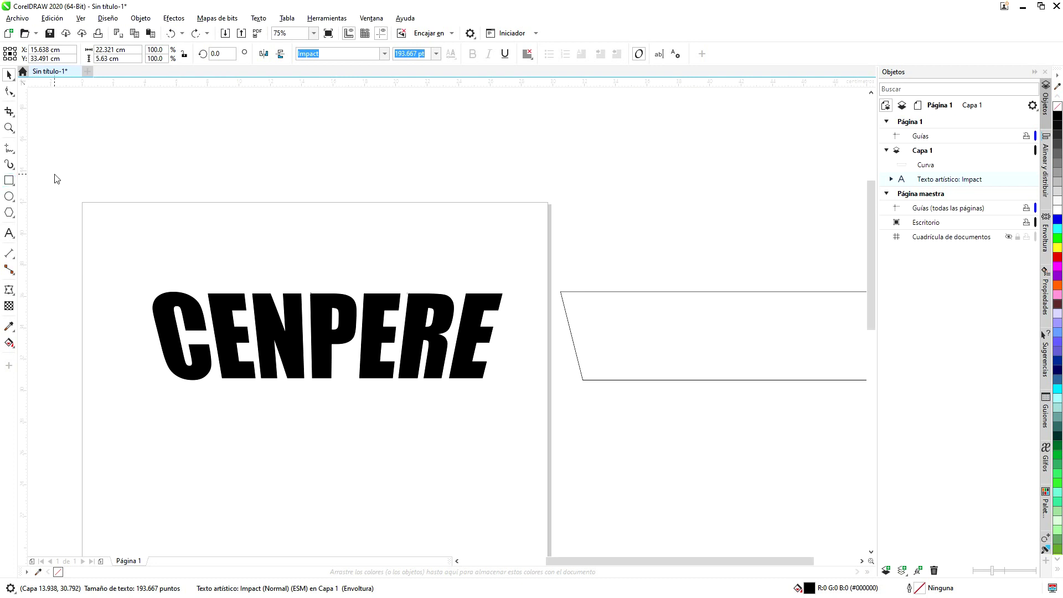
- Add a page-sized rectangle filled purple (#9900CC) behind the lettering
left_click(9, 180)
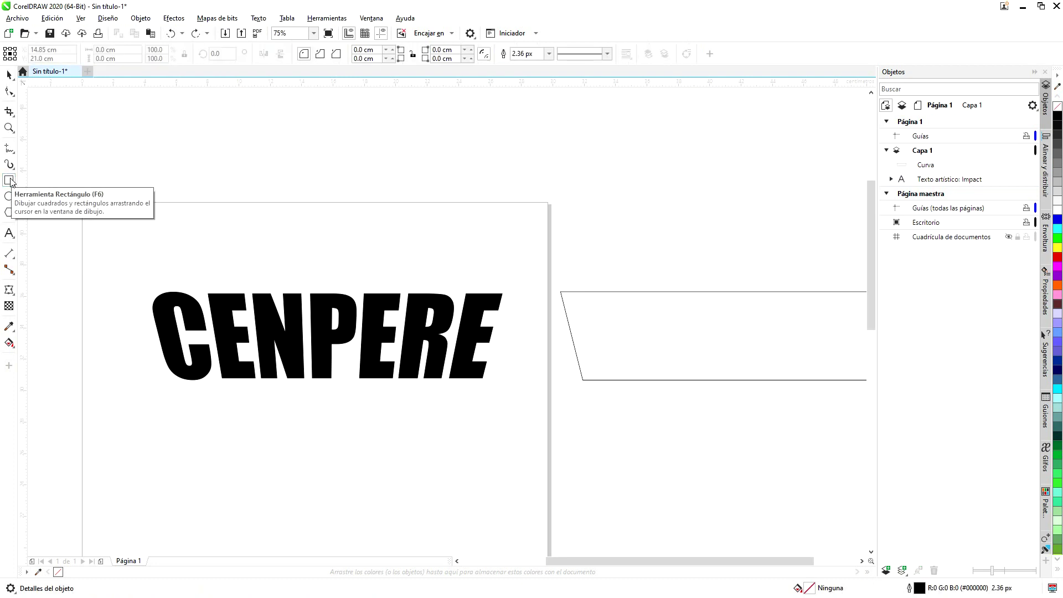
double_click(11, 182)
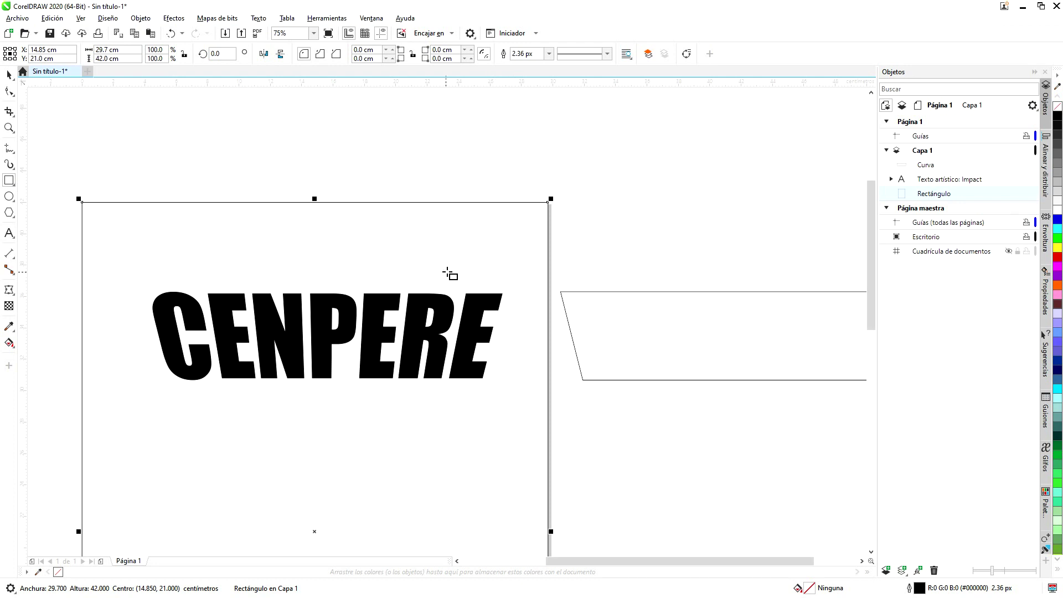
scroll(448, 273, "down", 4)
scroll(437, 365, "up", 2)
scroll(445, 177, "up", 2)
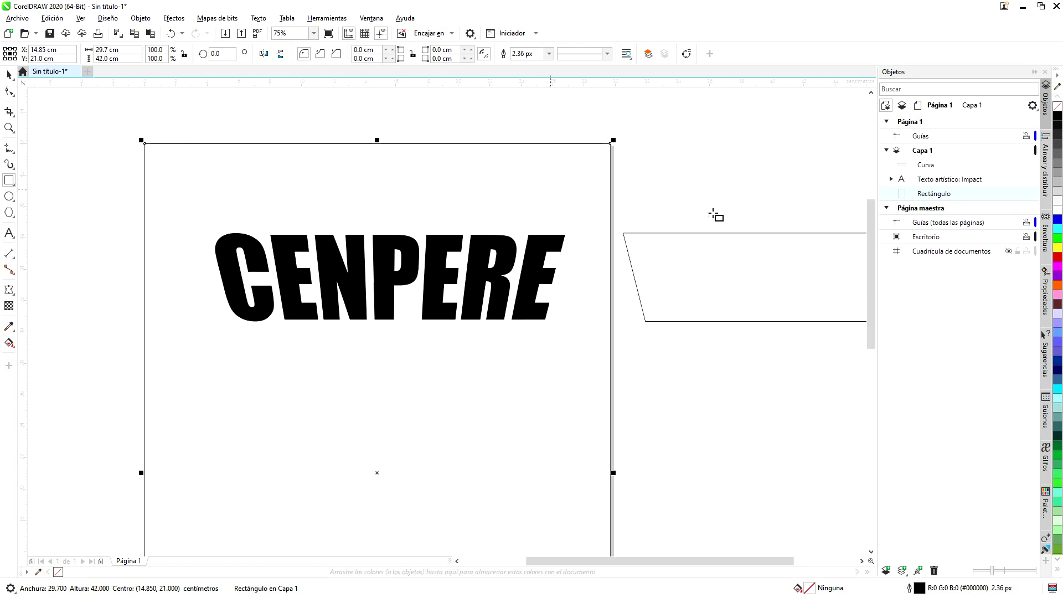
left_click(1057, 279)
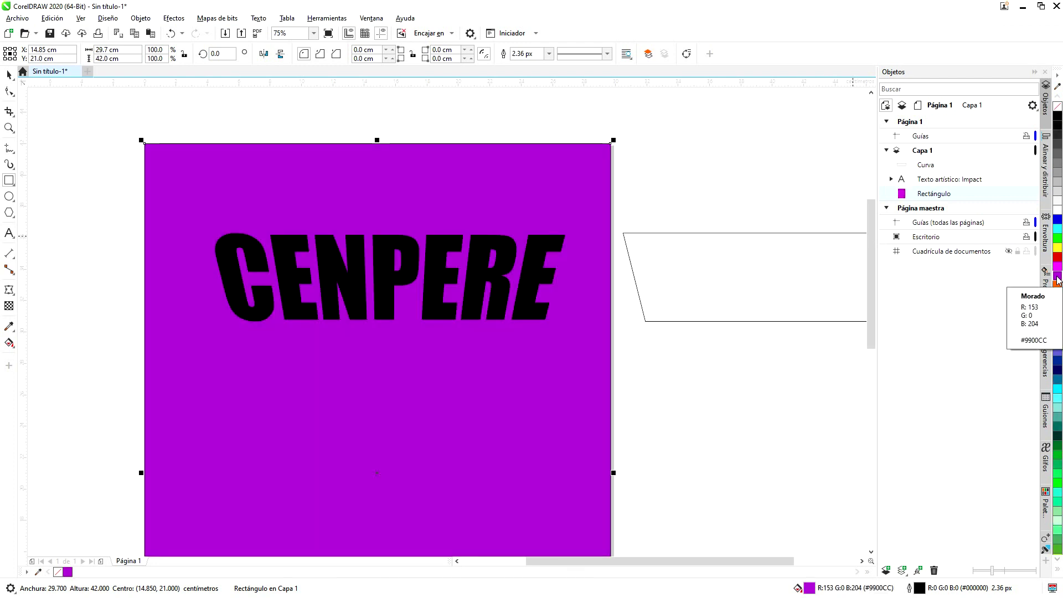
- Fill the CENPERE text white
key("space")
left_click(386, 265)
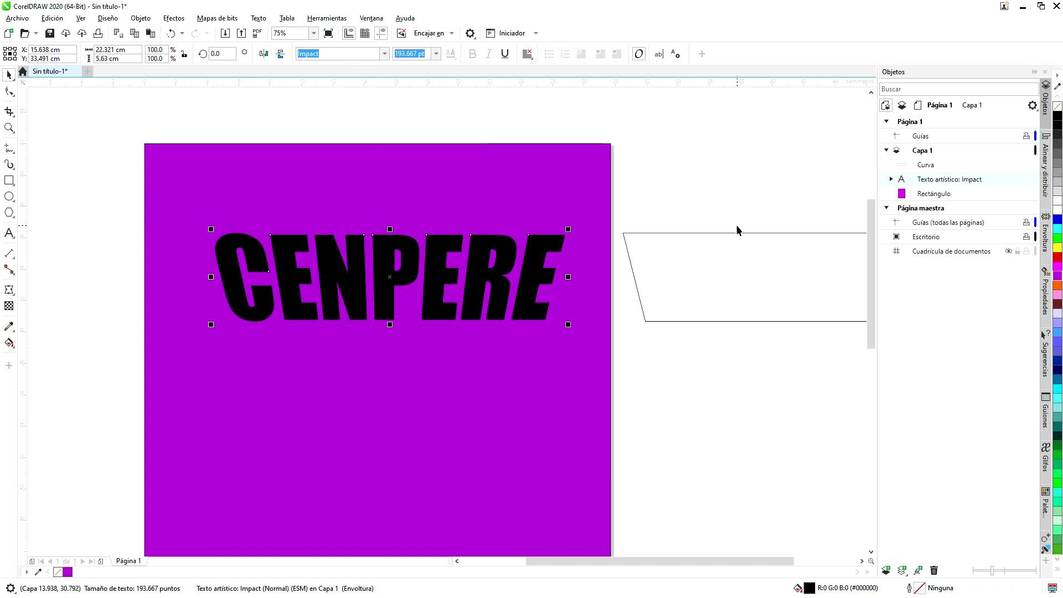
left_click(1057, 209)
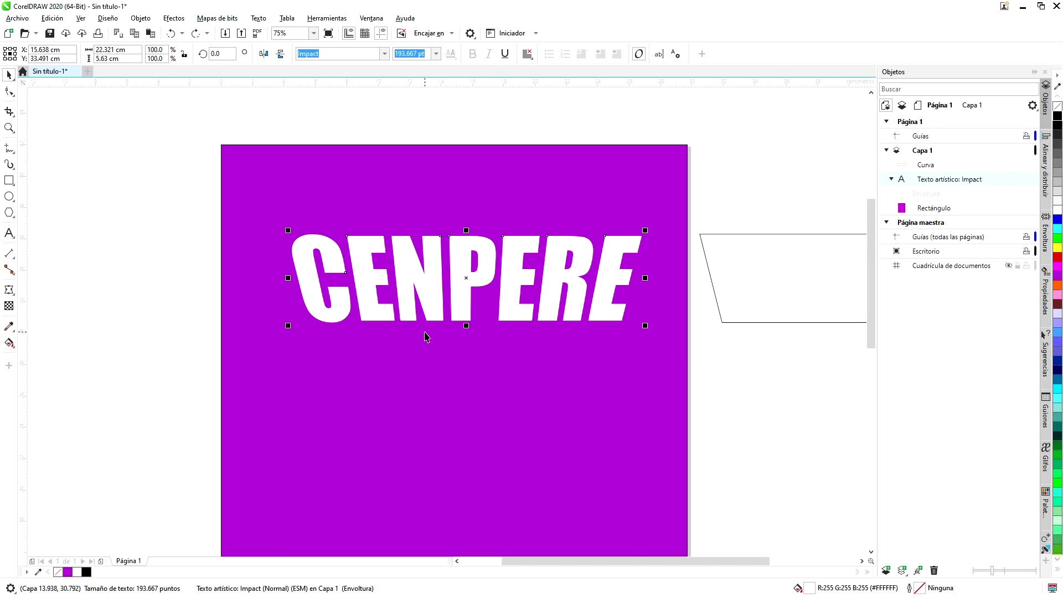
- Turn the warped CENPERE text into curves using Objeto > Convertir a curvas
left_click(147, 22)
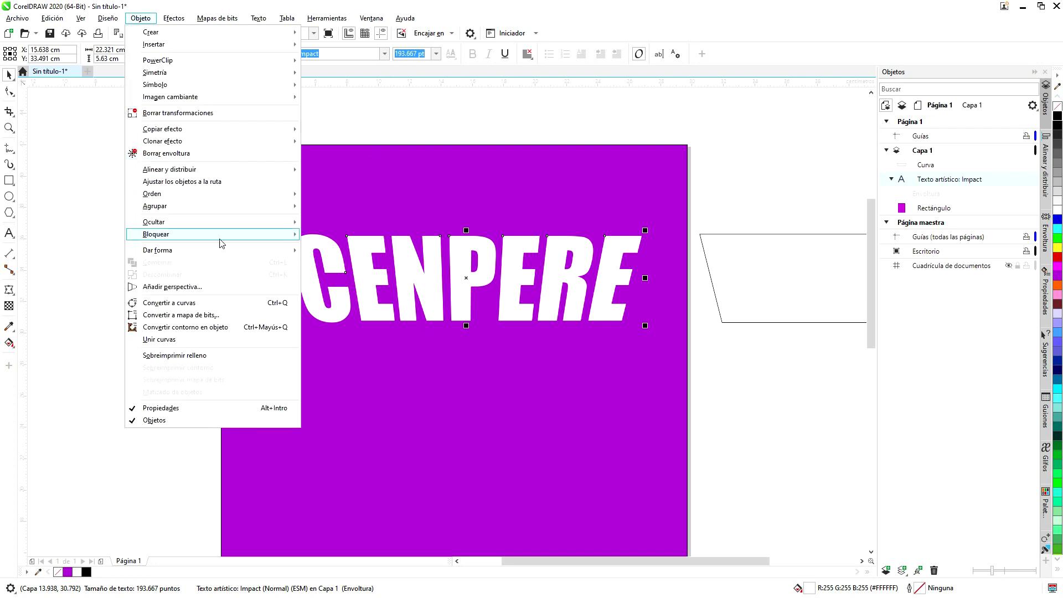
left_click(222, 303)
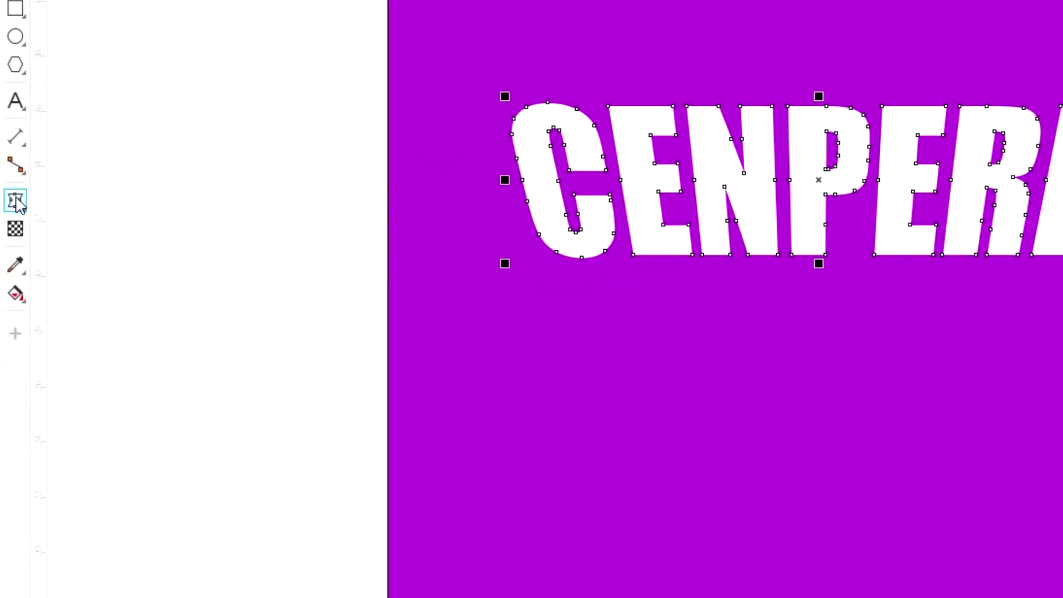
- Add a 0.3 cm black outer contour around CENPERE and break it apart with Ctrl+K
left_click(18, 200)
left_click(132, 226)
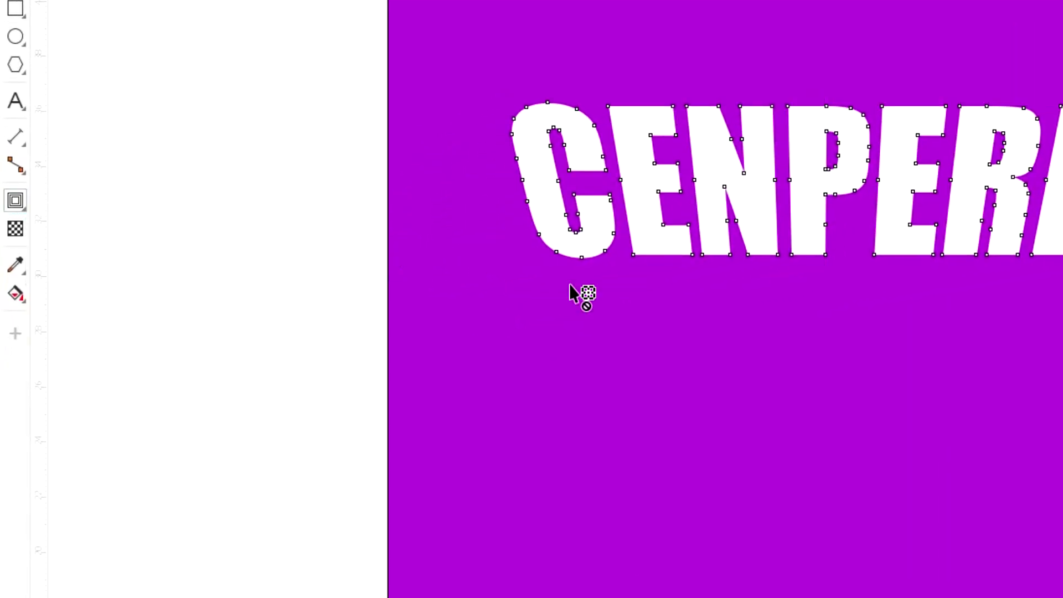
scroll(802, 257, "up", 2)
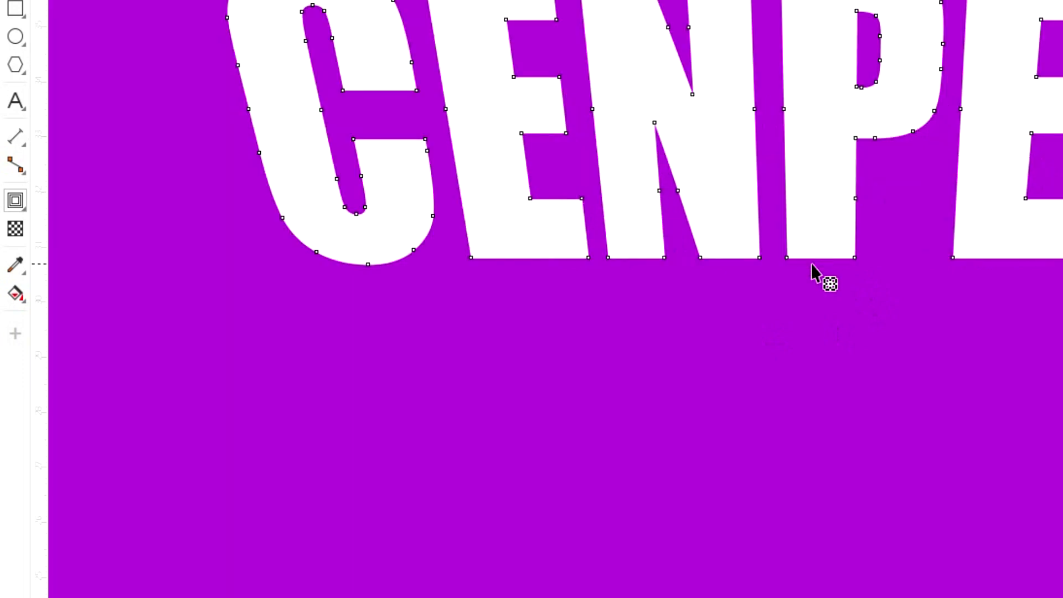
left_click_drag(812, 252, 817, 268)
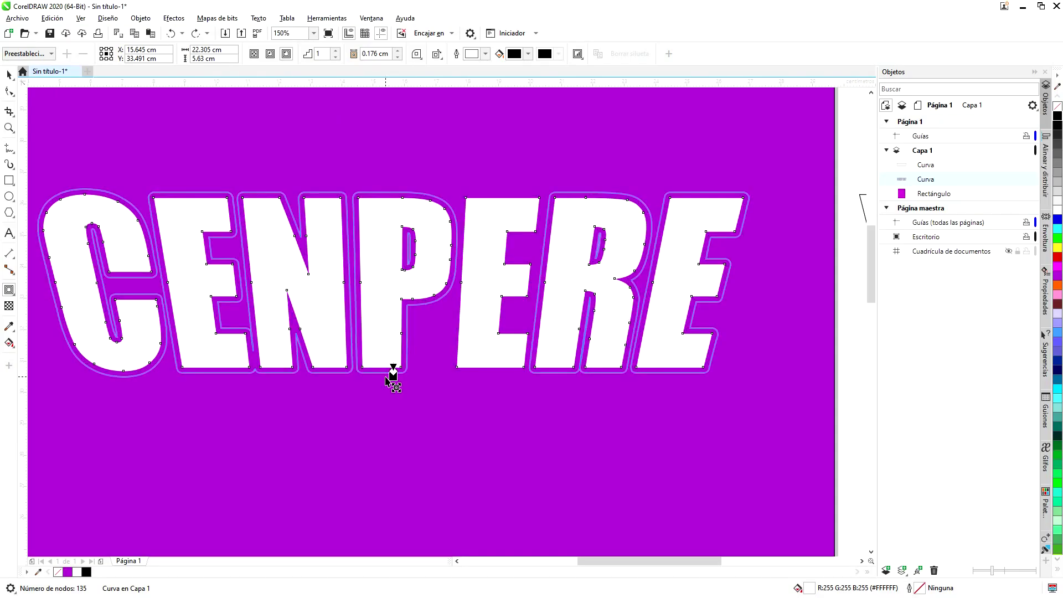
left_click_drag(387, 377, 393, 381)
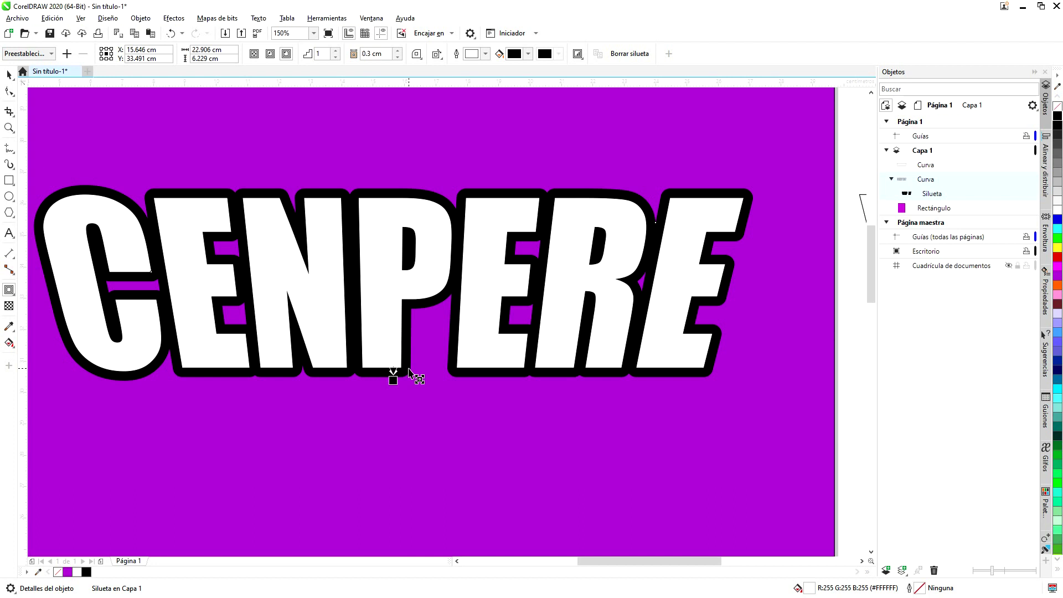
key("ctrl+k")
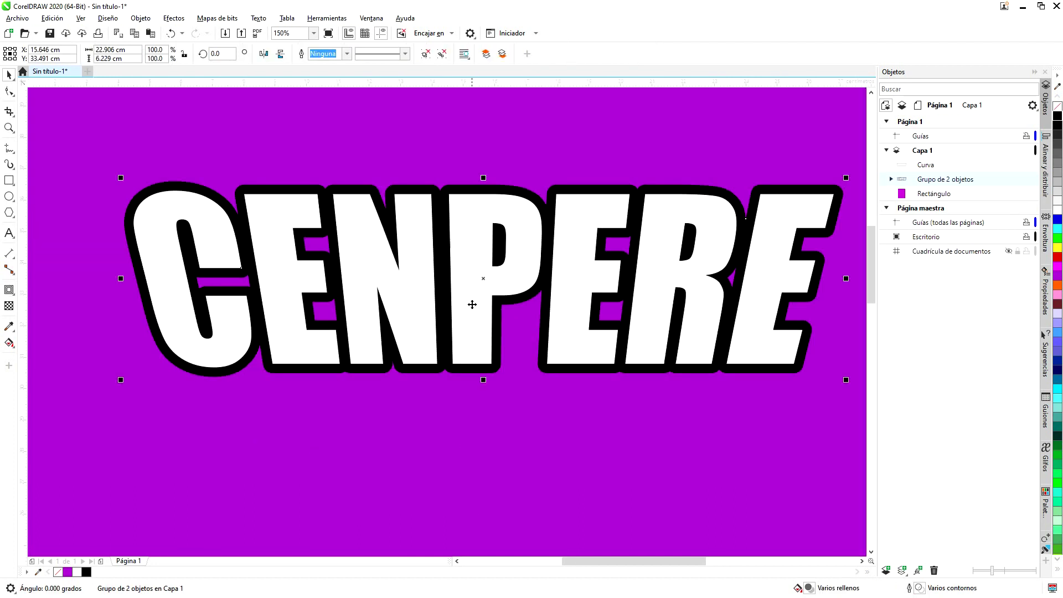
left_click(472, 193, "ctrl")
left_click_drag(472, 191, 471, 340)
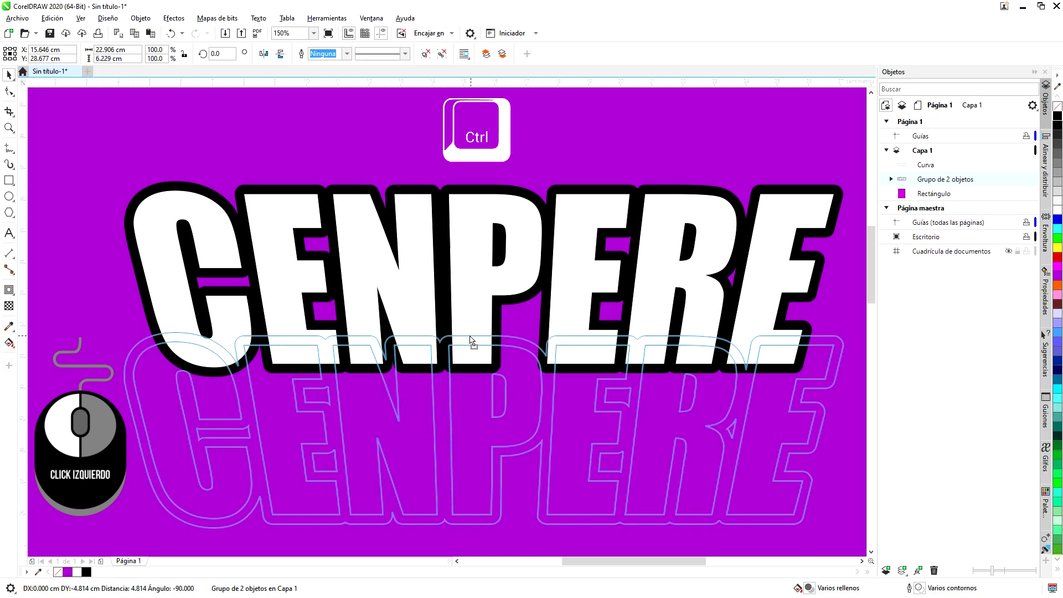
left_click_drag(470, 340, 471, 340)
right_click(470, 340)
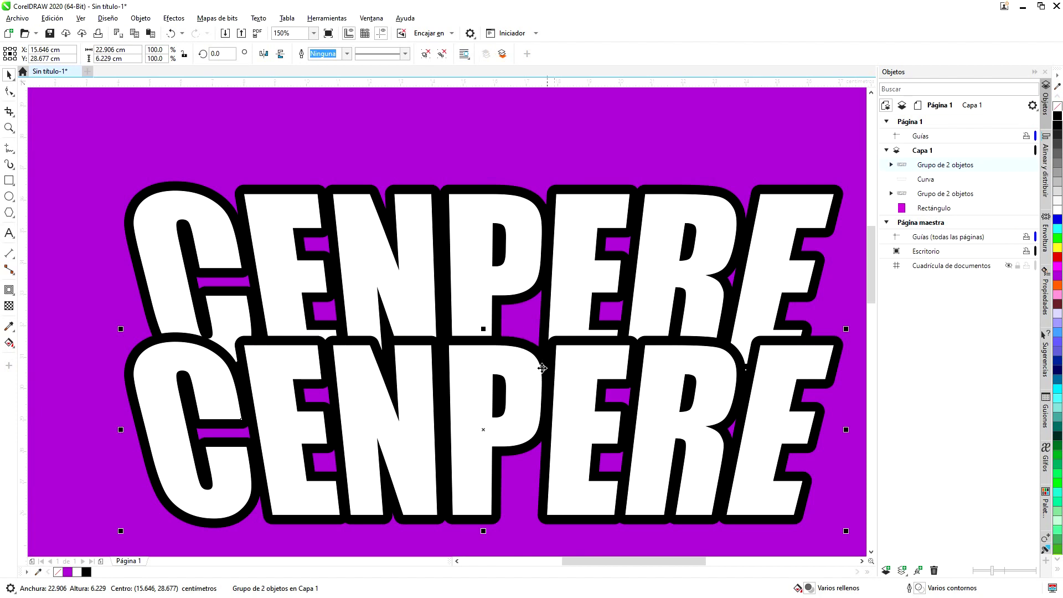
scroll(681, 371, "down", 4)
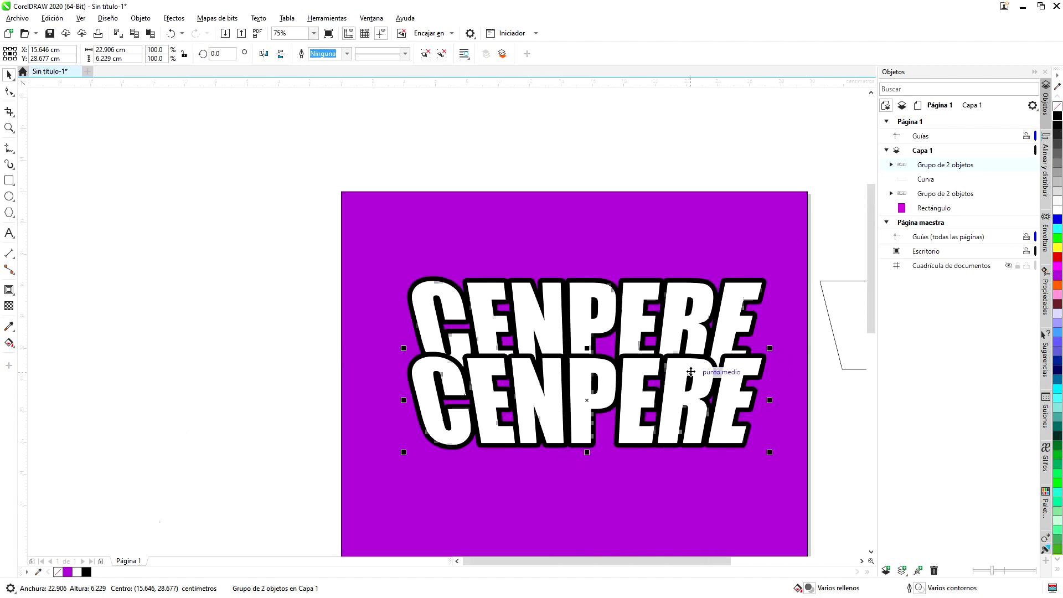
scroll(842, 437, "up", 2)
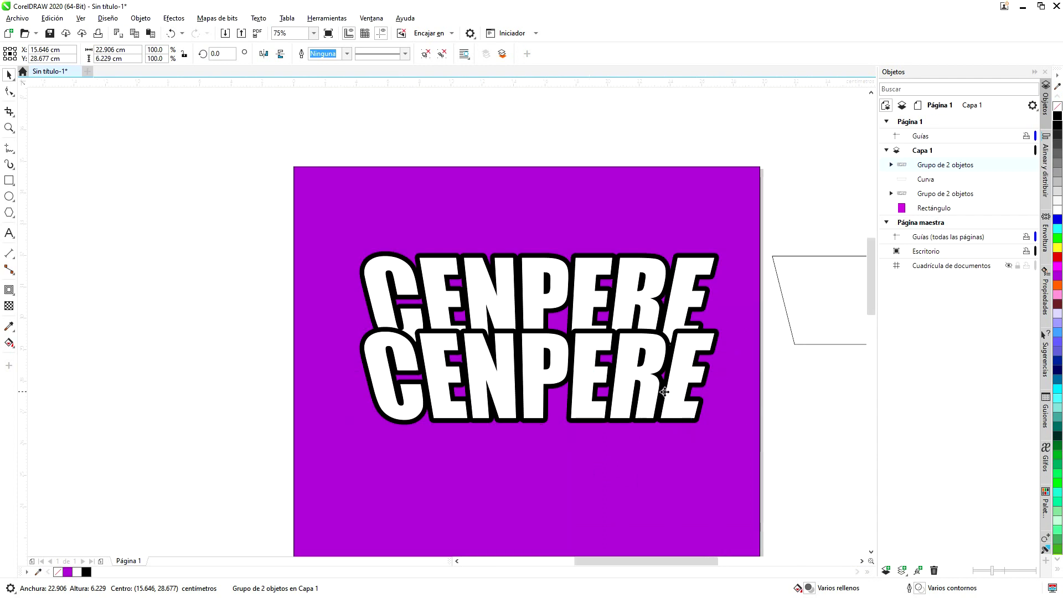
scroll(685, 417, "up", 2)
scroll(515, 385, "down", 2)
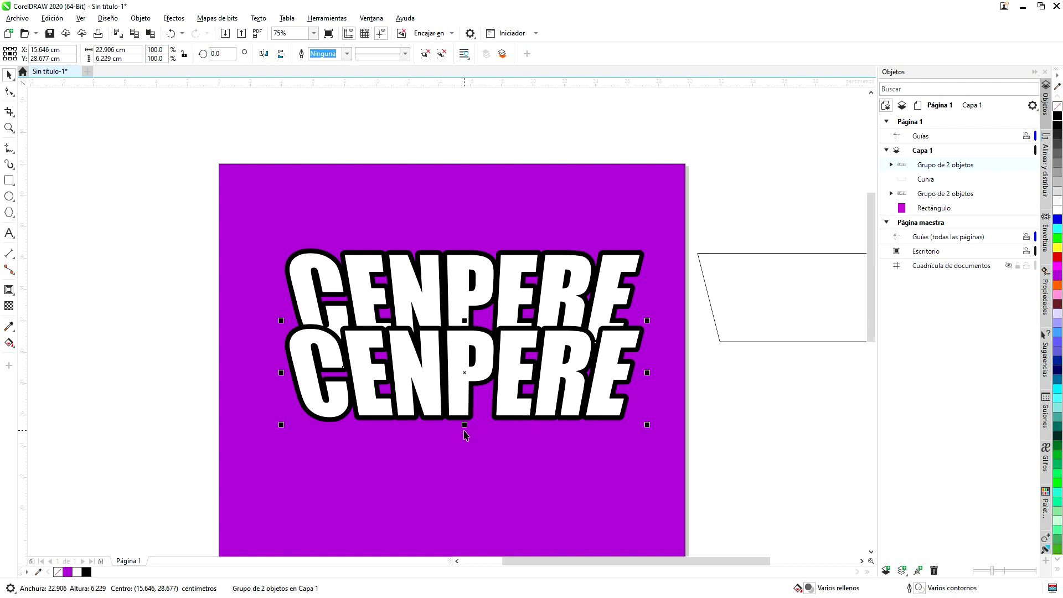
- Squash the lower CENPERE row, repeat it into flatter copies (58.7%, 38.1%), and lift the third row
left_click_drag(466, 426, 468, 402)
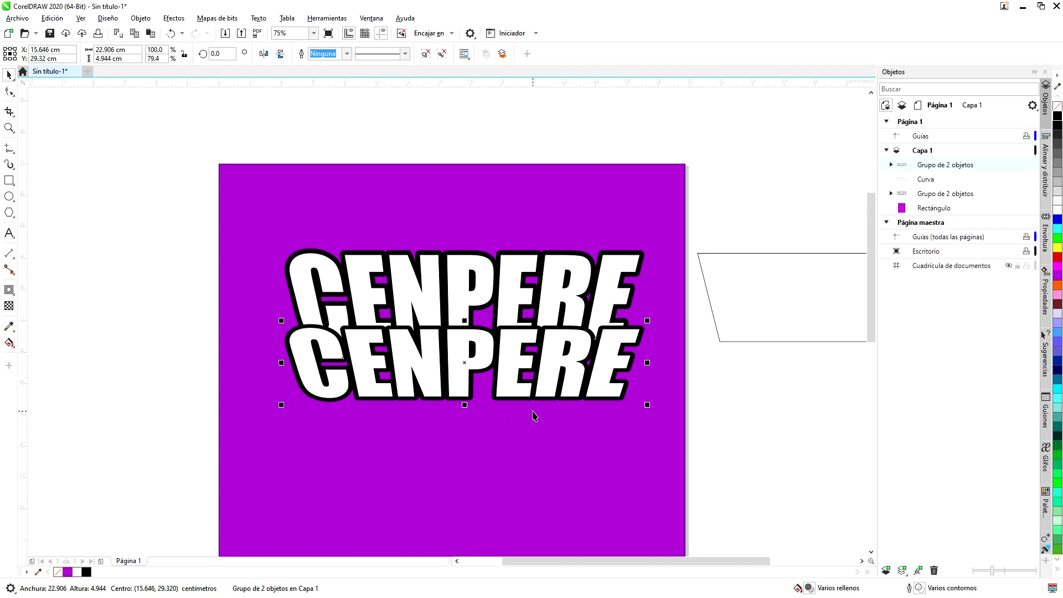
key("ctrl+d")
key("ctrl+d")
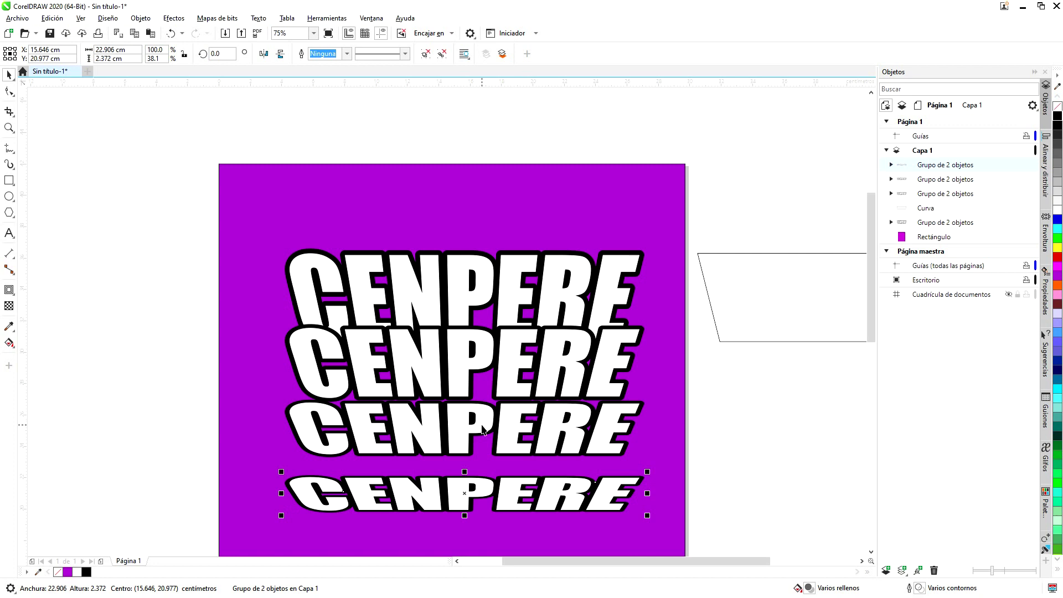
left_click_drag(465, 420, 461, 402)
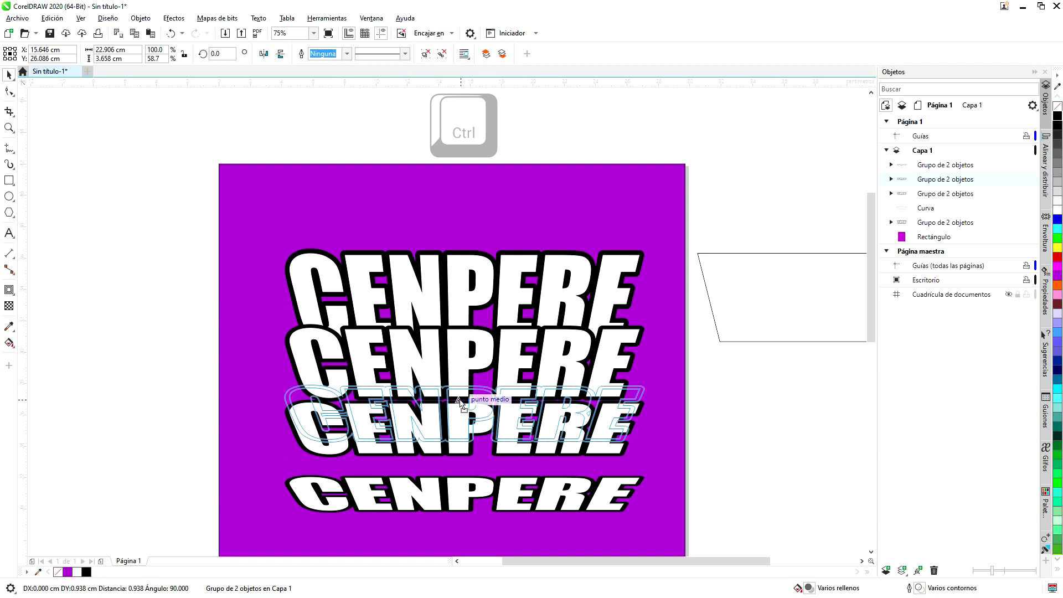
- Move the third and bottom CENPERE rows up so all rows overlap tightly
left_click_drag(460, 402, 459, 402)
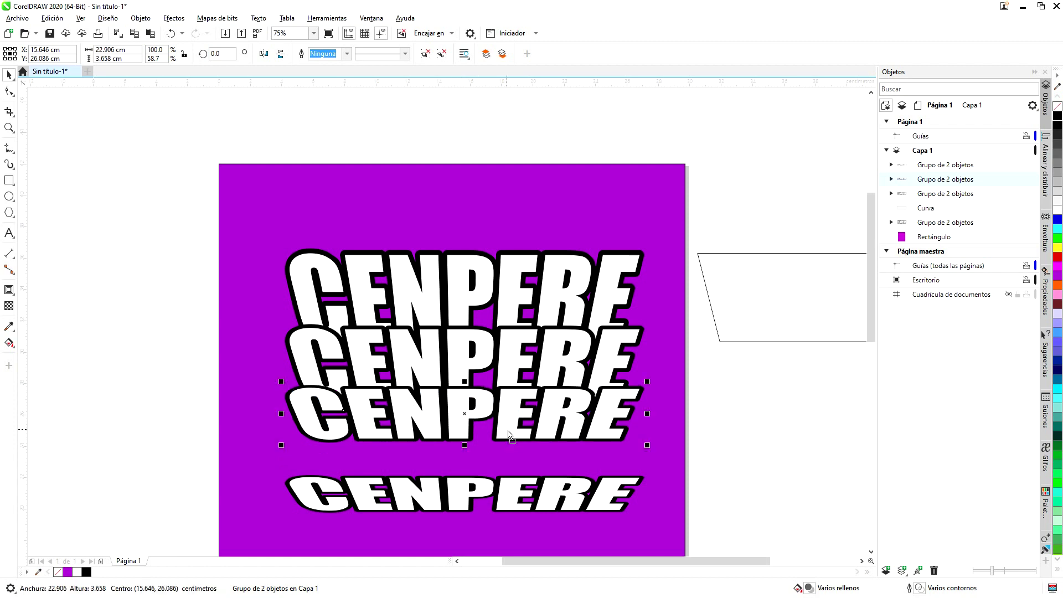
key("Up")
key("Up")
key("Up")
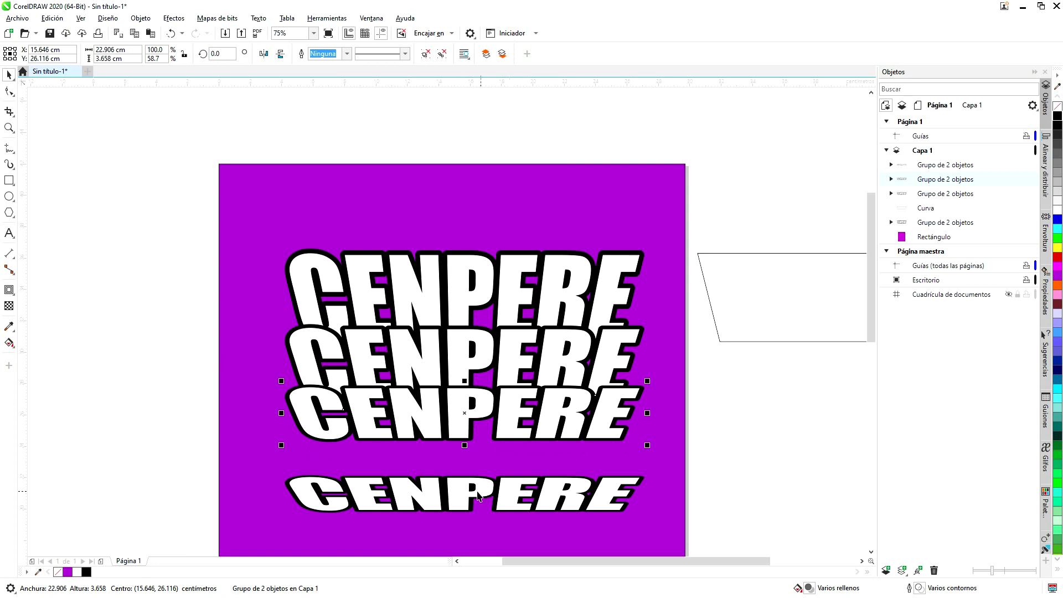
left_click(454, 482)
left_click_drag(454, 484, 459, 438)
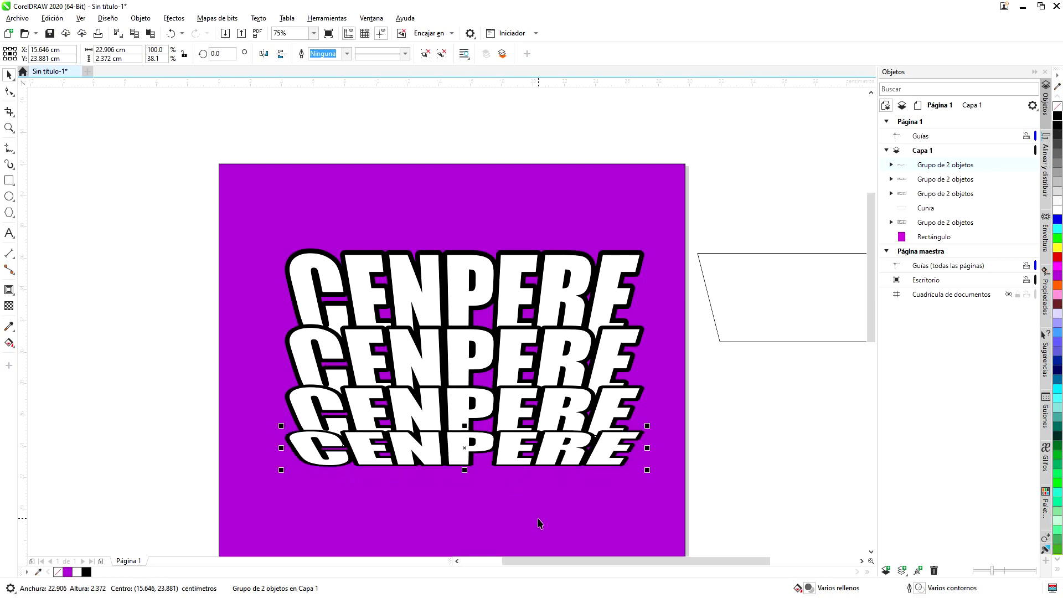
key("Up")
key("Up")
key("Up")
key("Up")
key("Up")
key("Up")
key("Up")
key("Up")
key("Up")
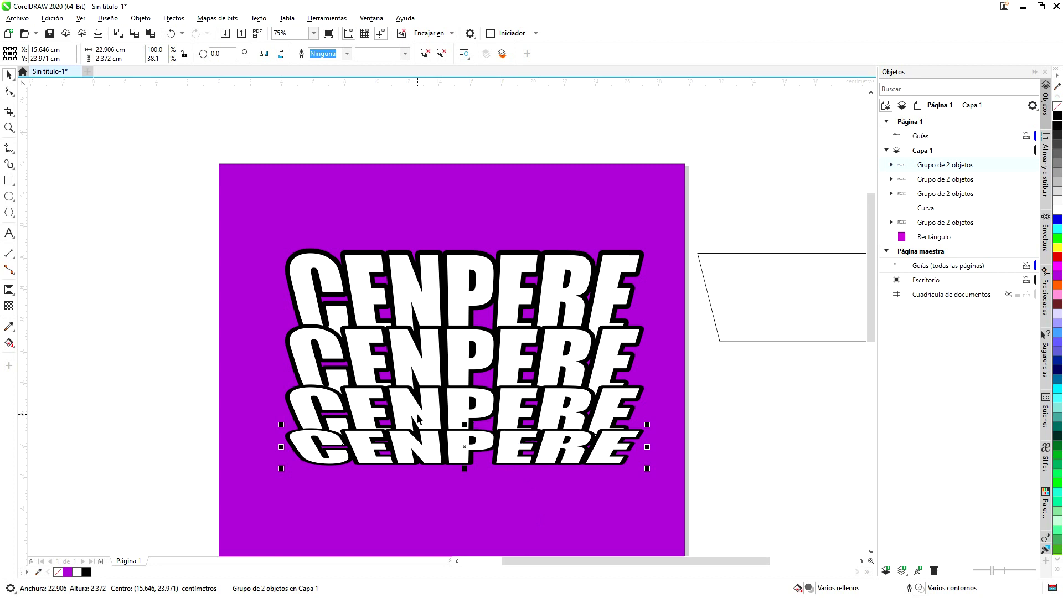
left_click(417, 419, "shift")
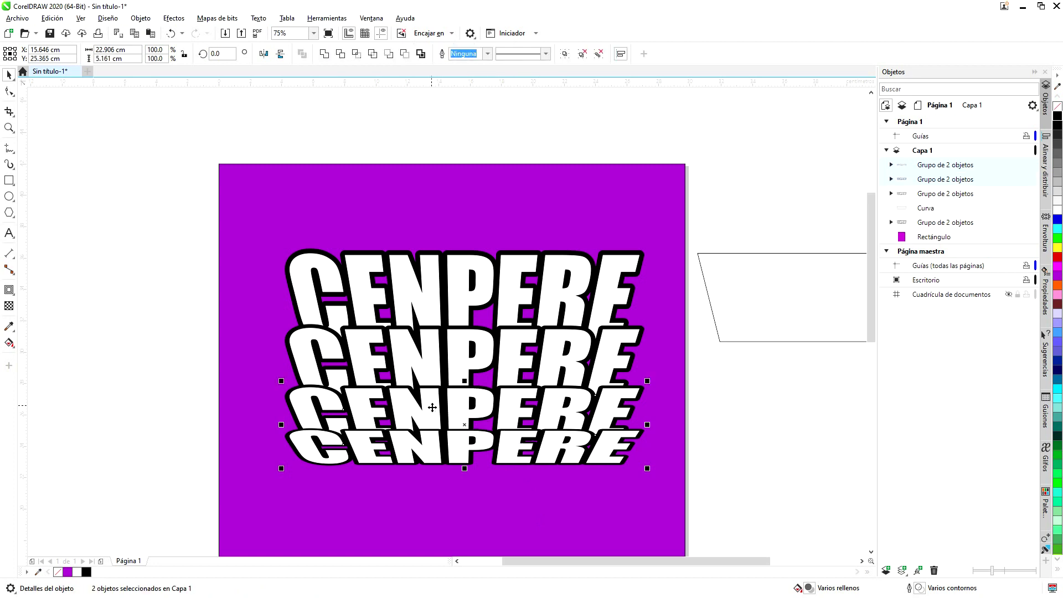
left_click_drag(432, 408, 439, 407)
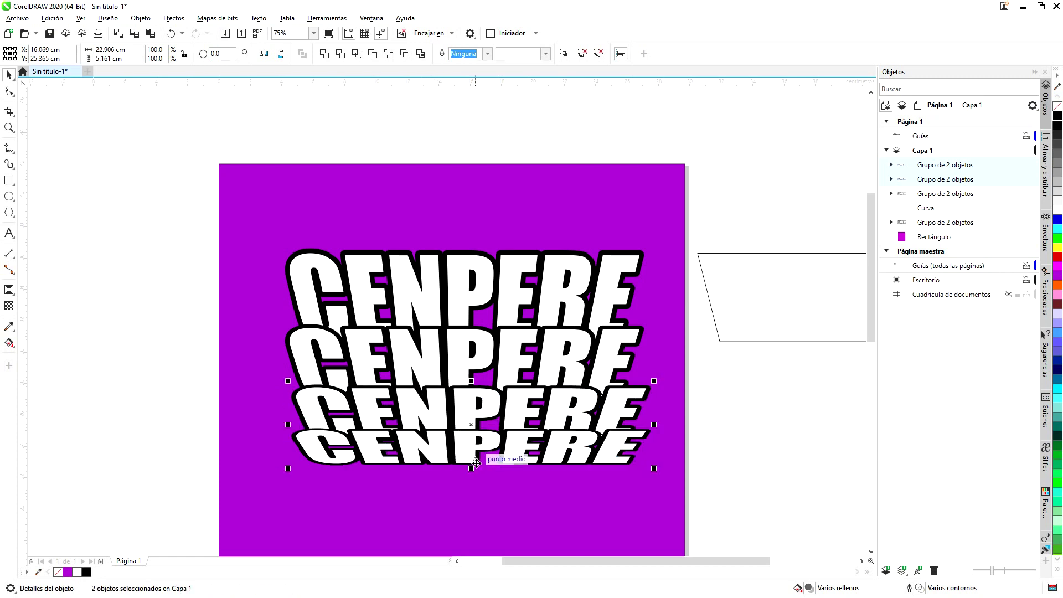
key("ctrl+z")
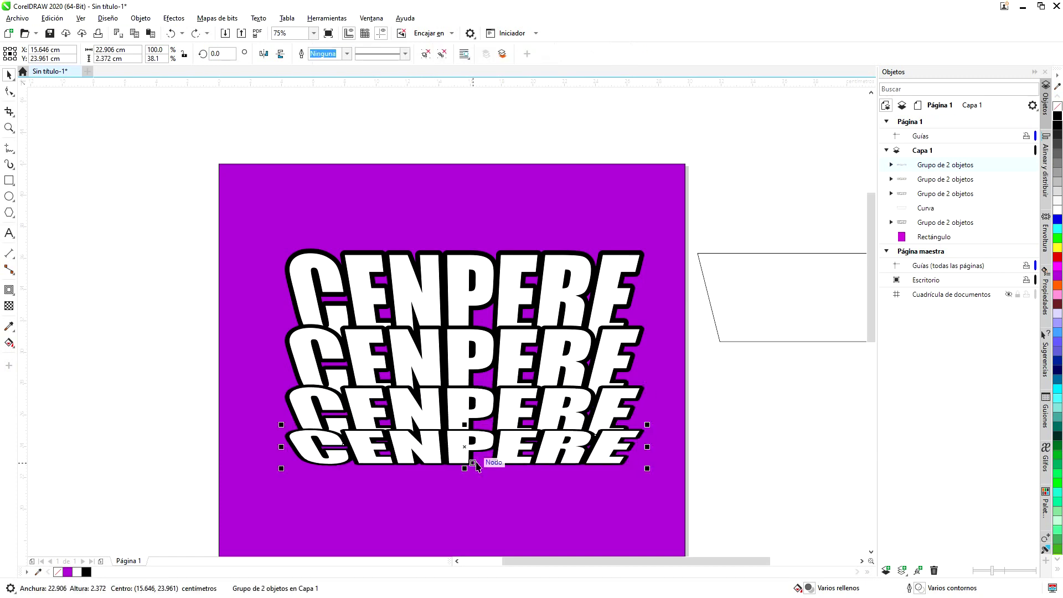
key("Down")
left_click_drag(475, 466, 476, 466)
- Shorten the top CENPERE row to 90% height (5.609 cm) and select all four rows
left_click(457, 288)
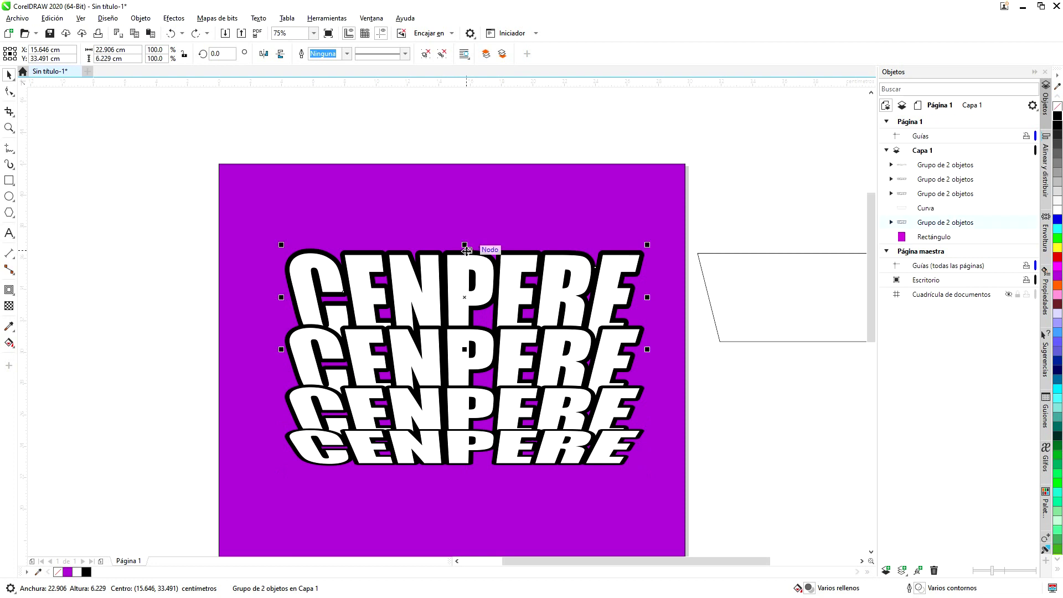
left_click_drag(463, 244, 463, 255)
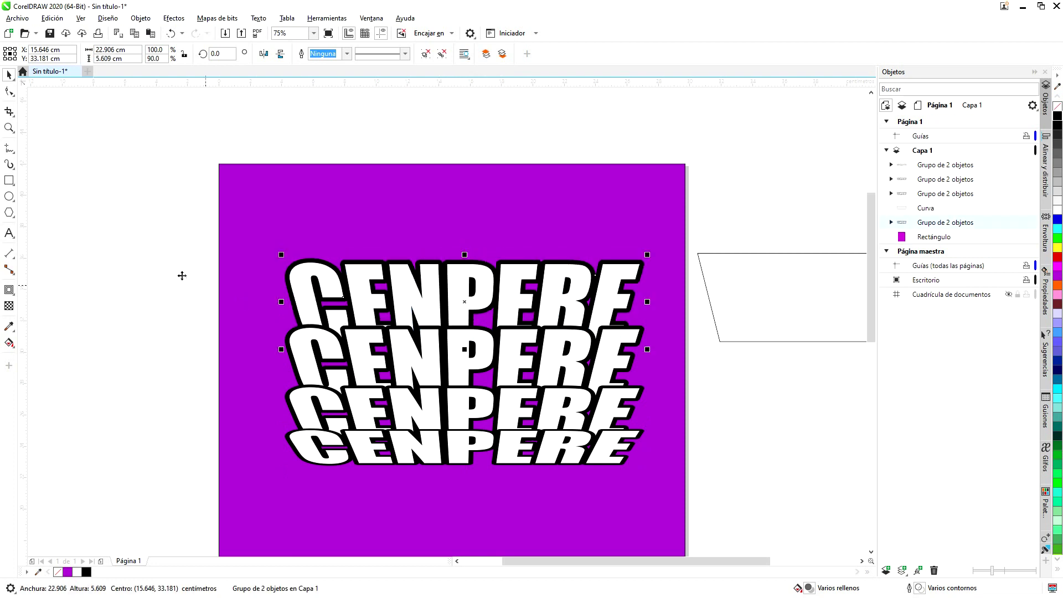
left_click(177, 222)
left_click_drag(176, 214, 695, 532)
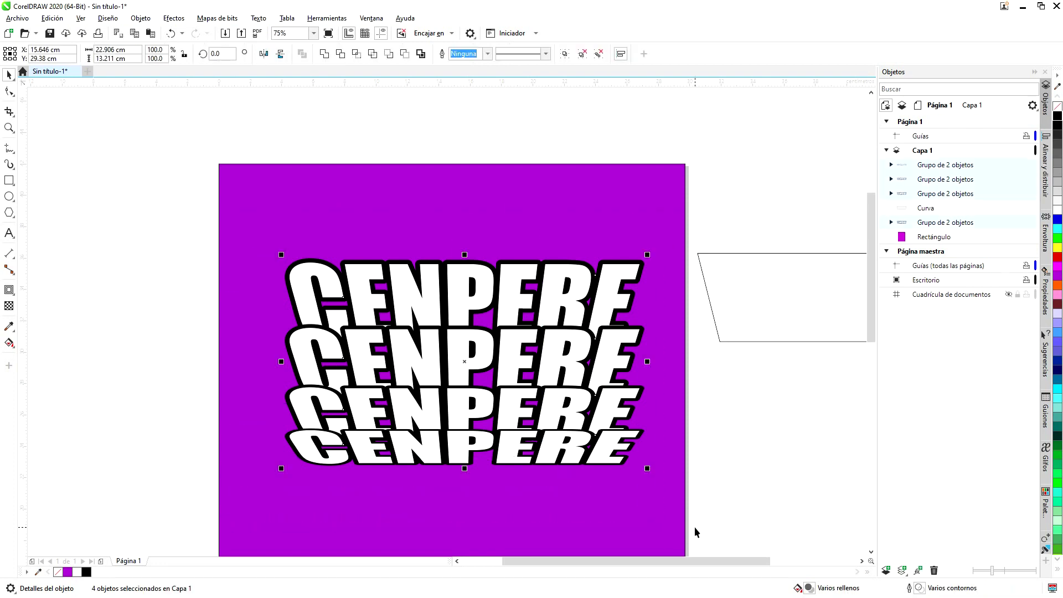
- Ungroup the four CENPERE rows and delete the top row's black outline curve
key("ctrl+u")
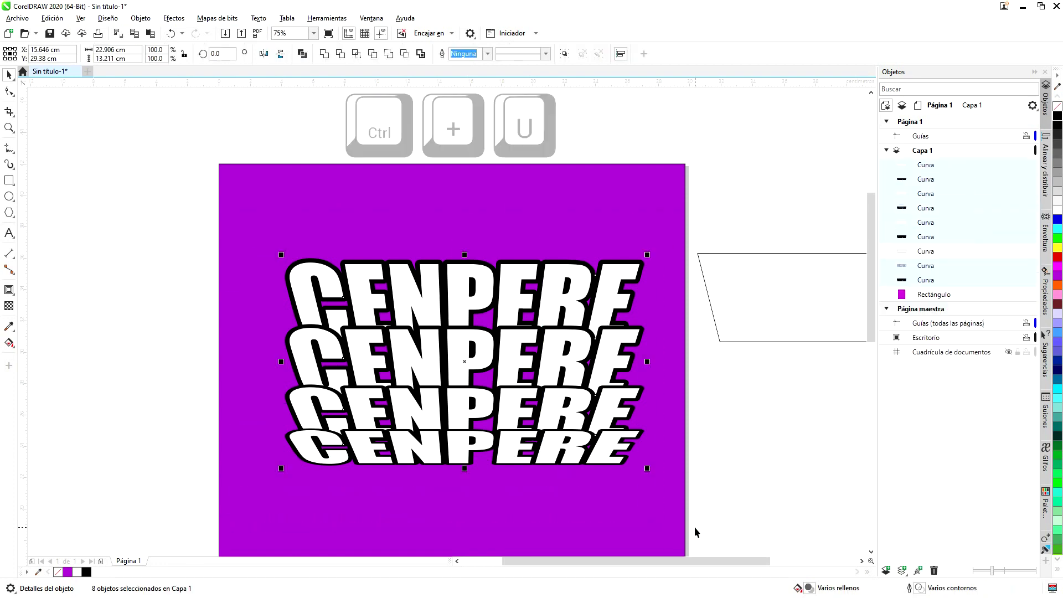
left_click(181, 289)
left_click(314, 274)
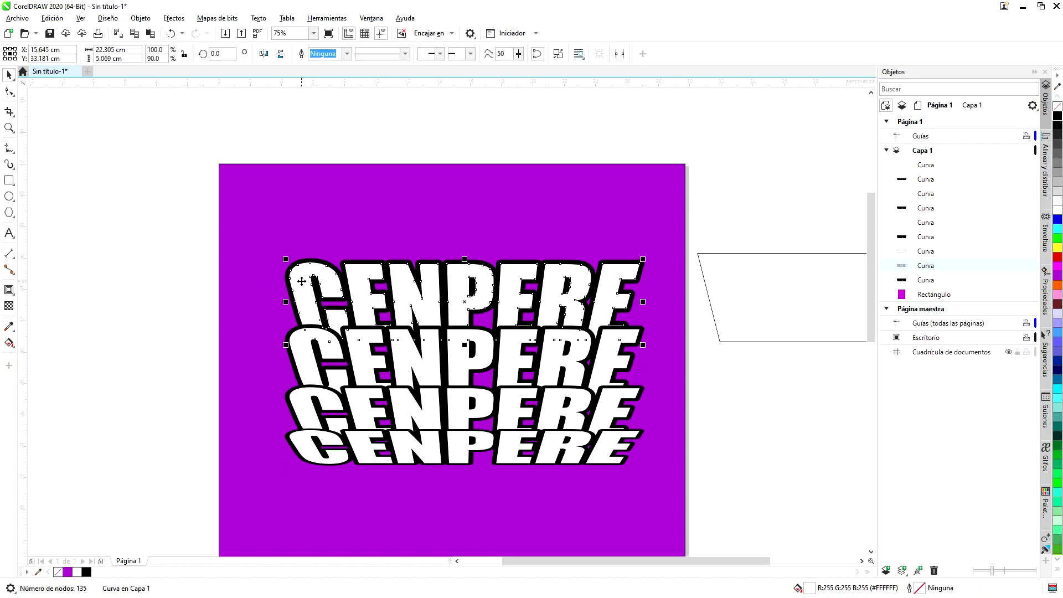
left_click(193, 266)
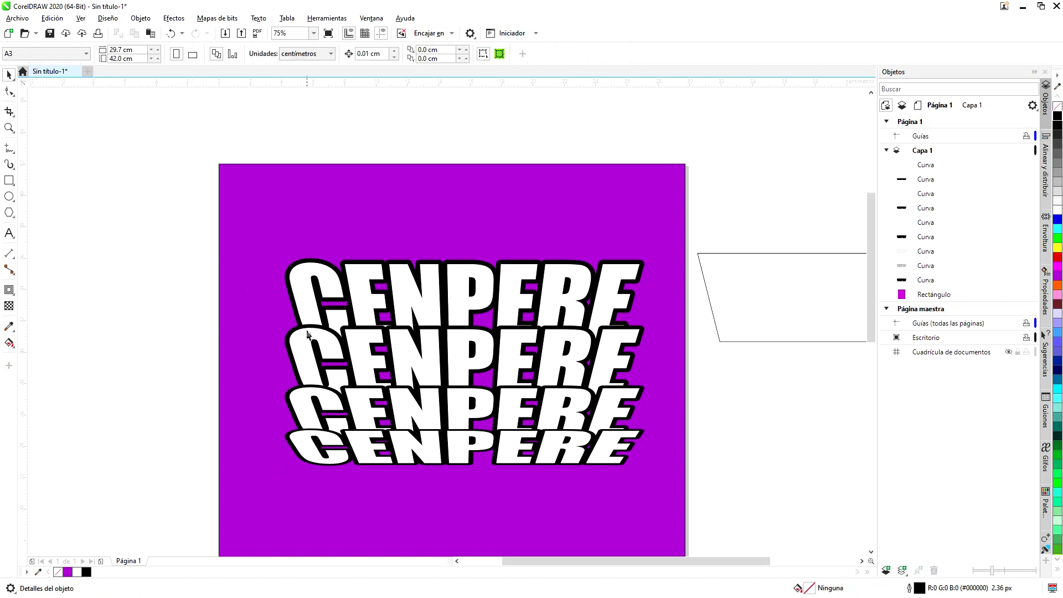
left_click(321, 264)
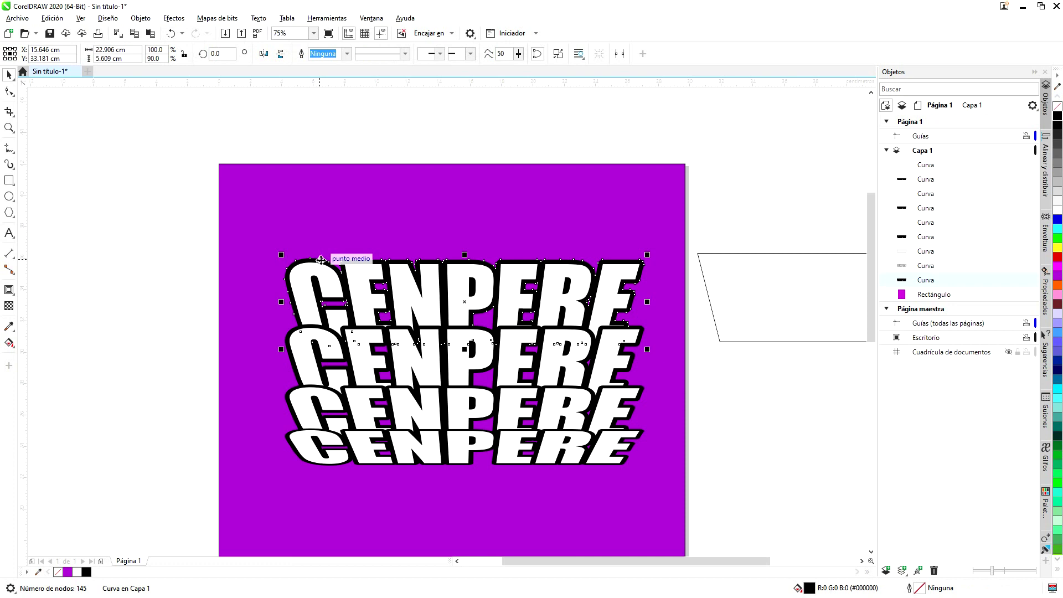
key("Delete")
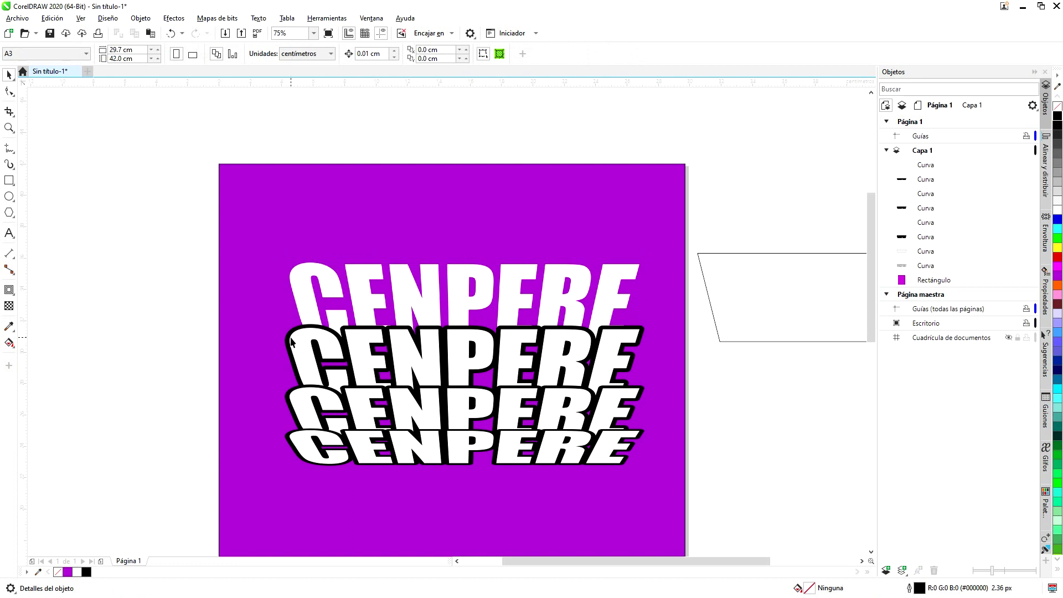
- Select the second row's black outline together with the top white lettering
scroll(290, 340, "up", 2)
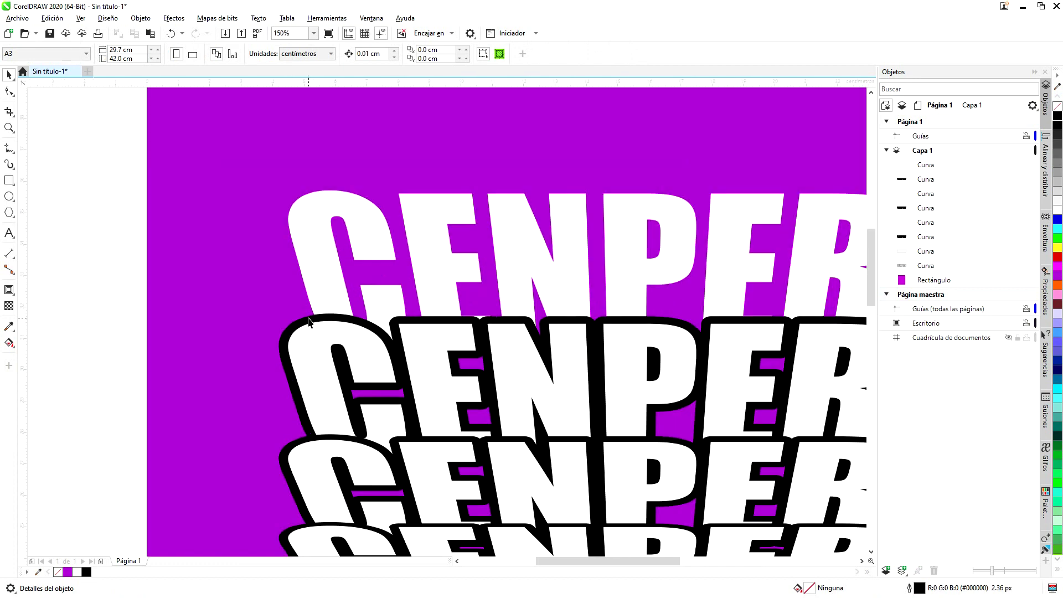
left_click(311, 321)
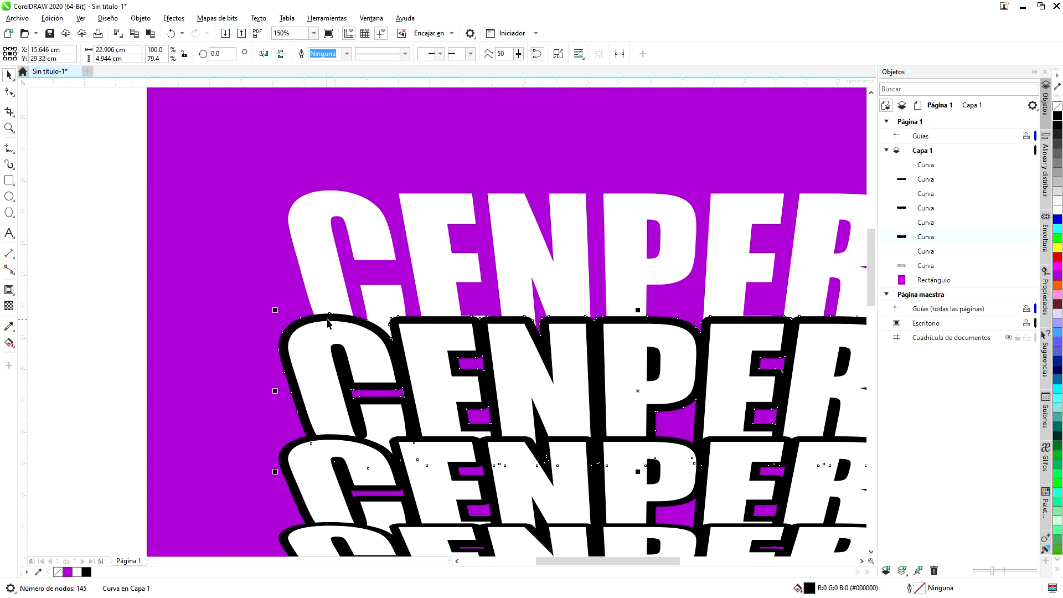
key("shift")
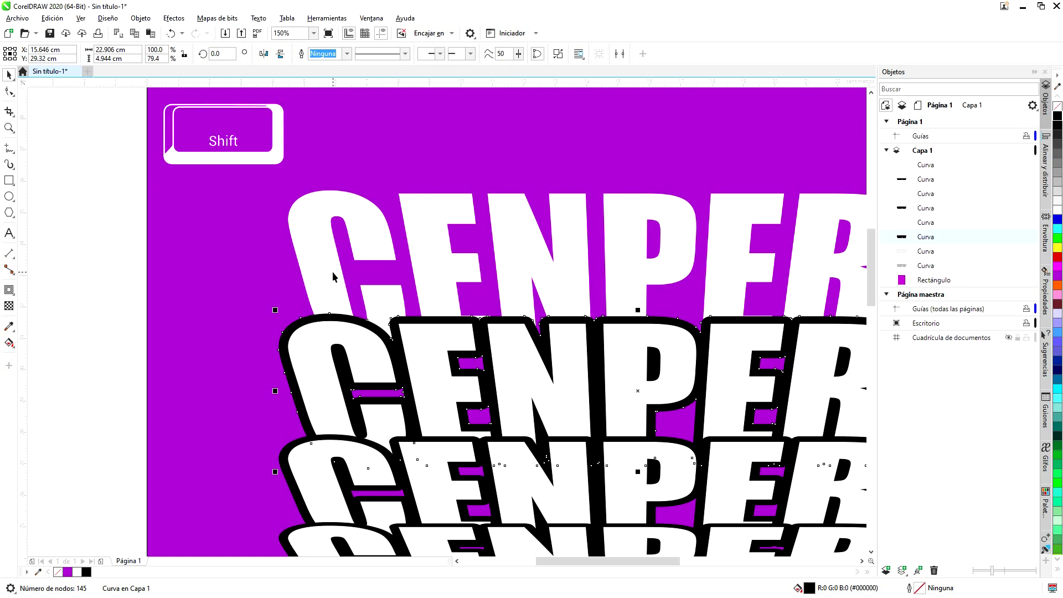
left_click(332, 275, "shift")
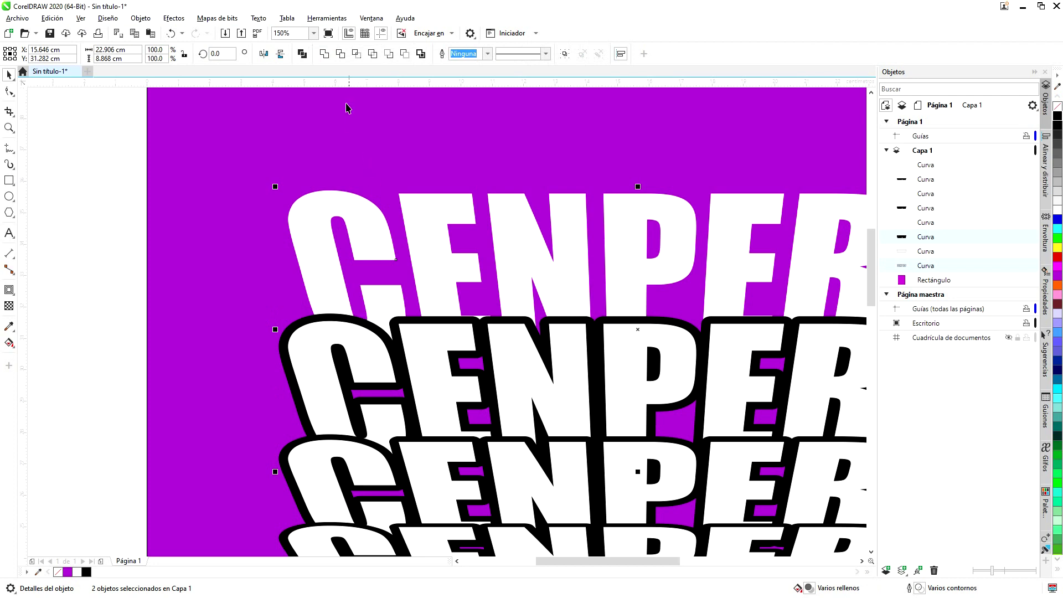
- Trim the top, second and middle CENPERE rows with the outline curves beneath them
left_click(341, 54)
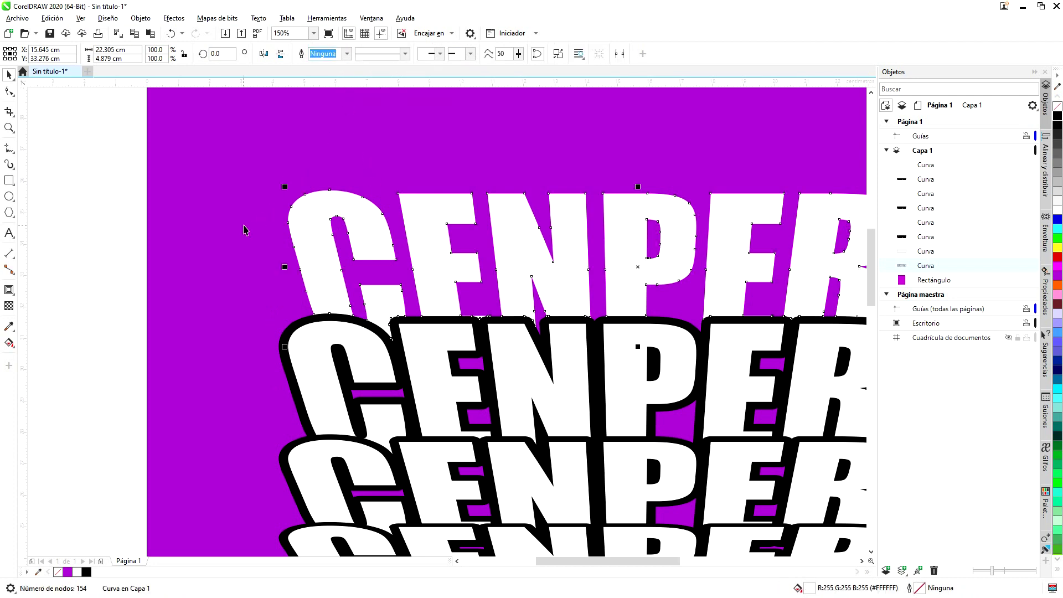
left_click(268, 275)
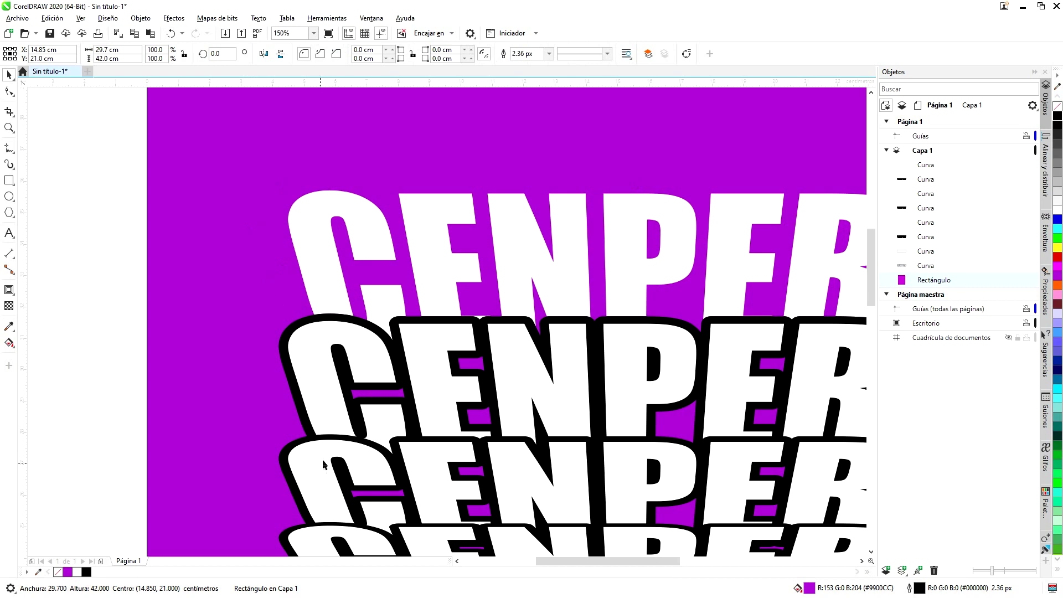
scroll(370, 393, "down", 1)
scroll(328, 352, "up", 1)
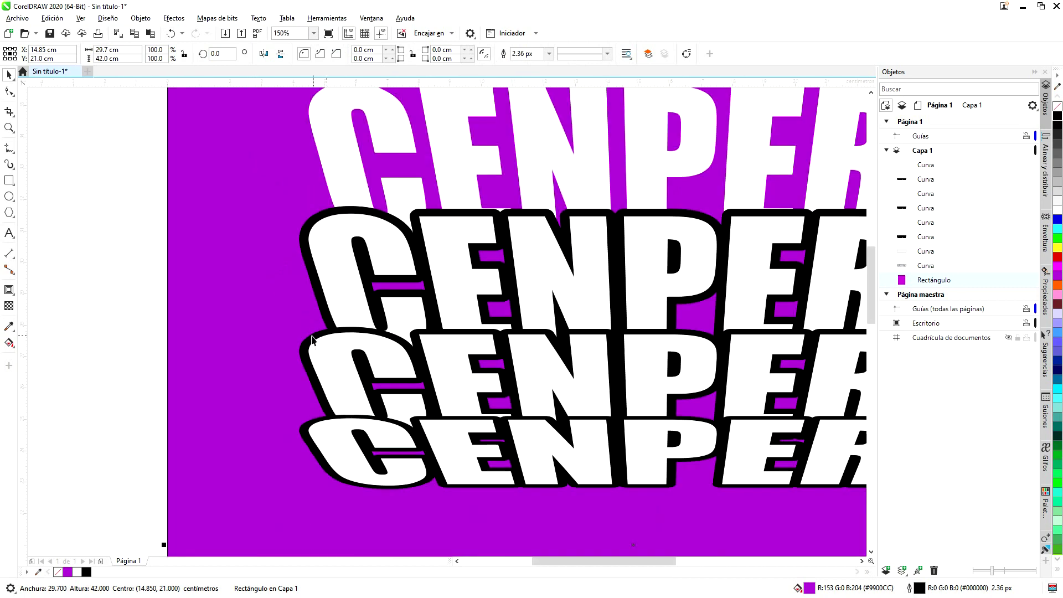
left_click(310, 340)
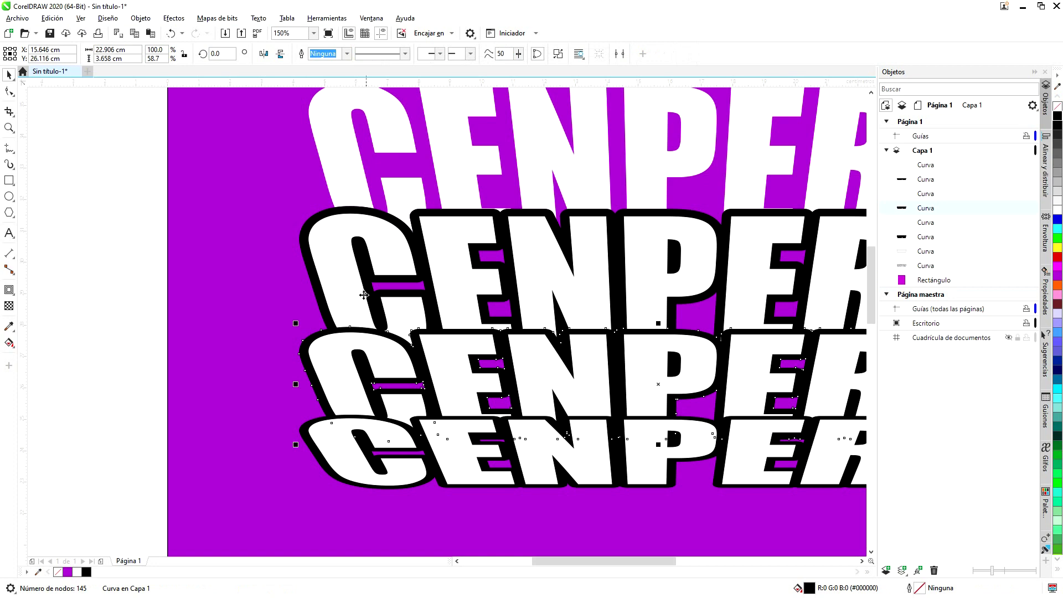
left_click(343, 282, "shift")
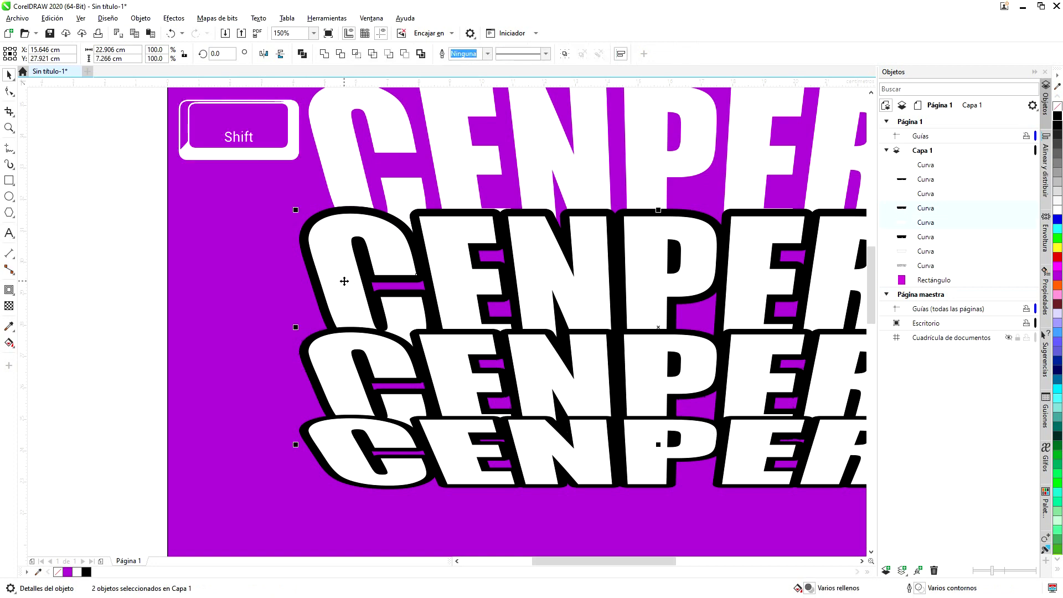
left_click(340, 53)
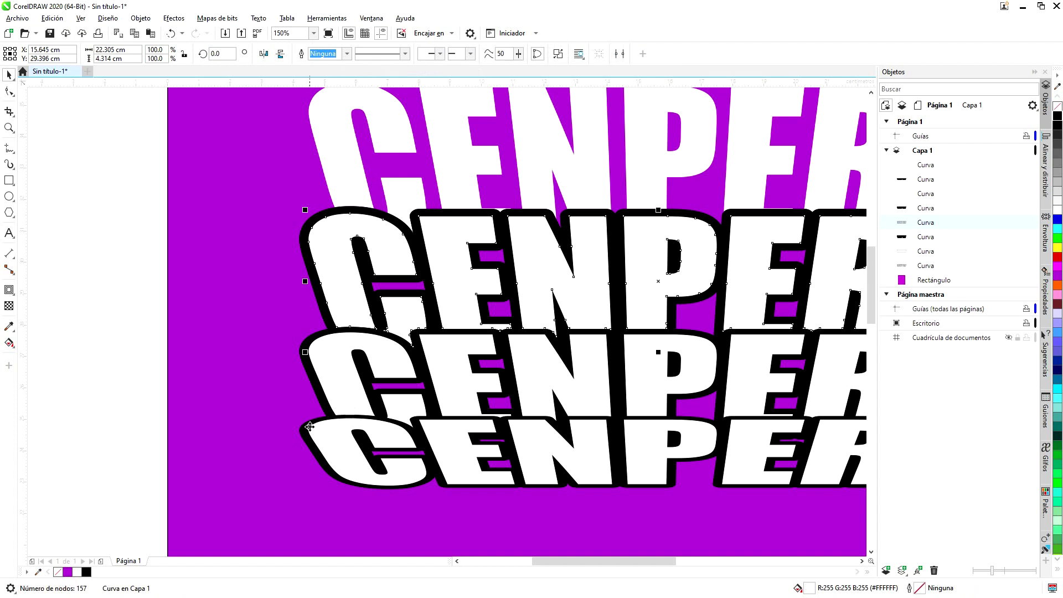
left_click(314, 452)
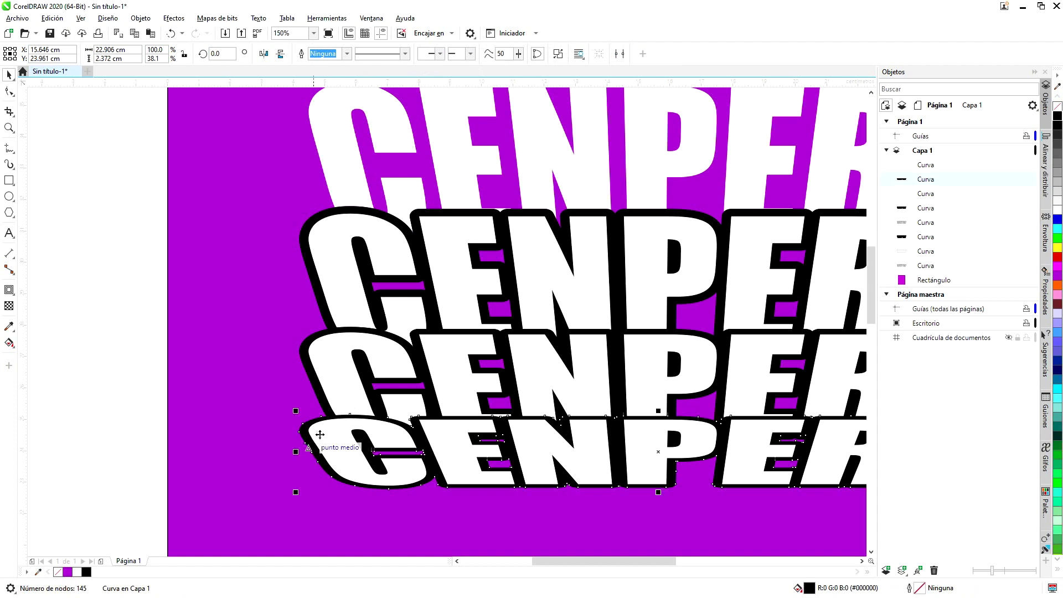
left_click(334, 381, "shift")
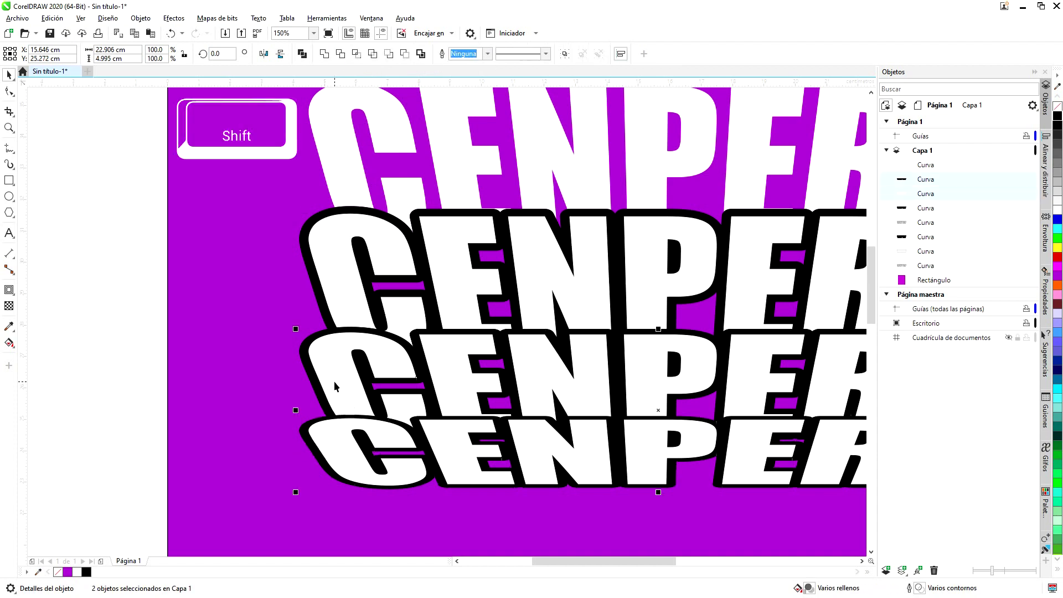
left_click(341, 56)
- Delete the black outline curves from the second, third and bottom rows
left_click(313, 279)
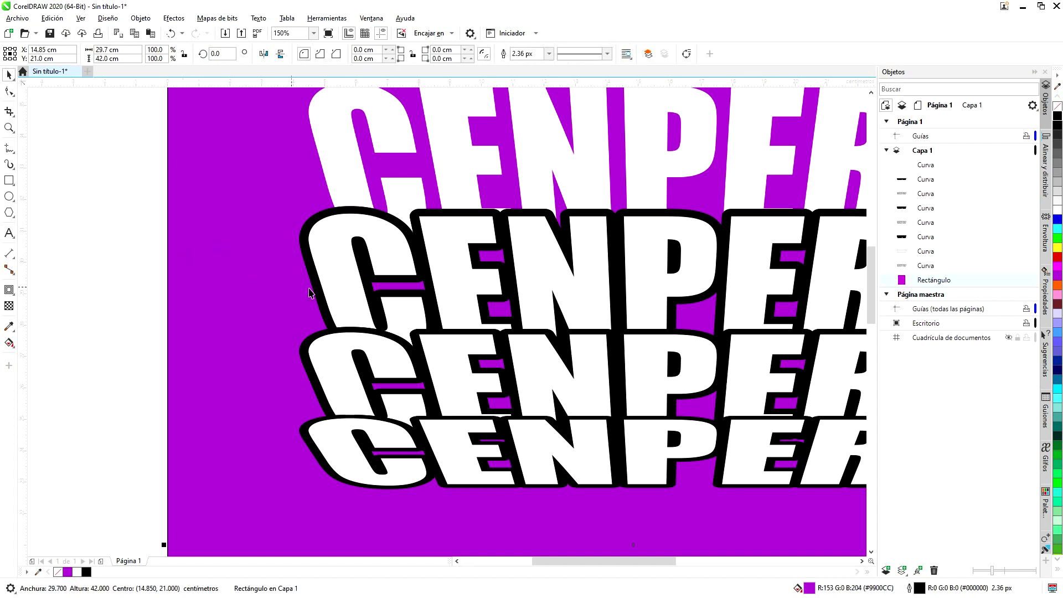
left_click(306, 254)
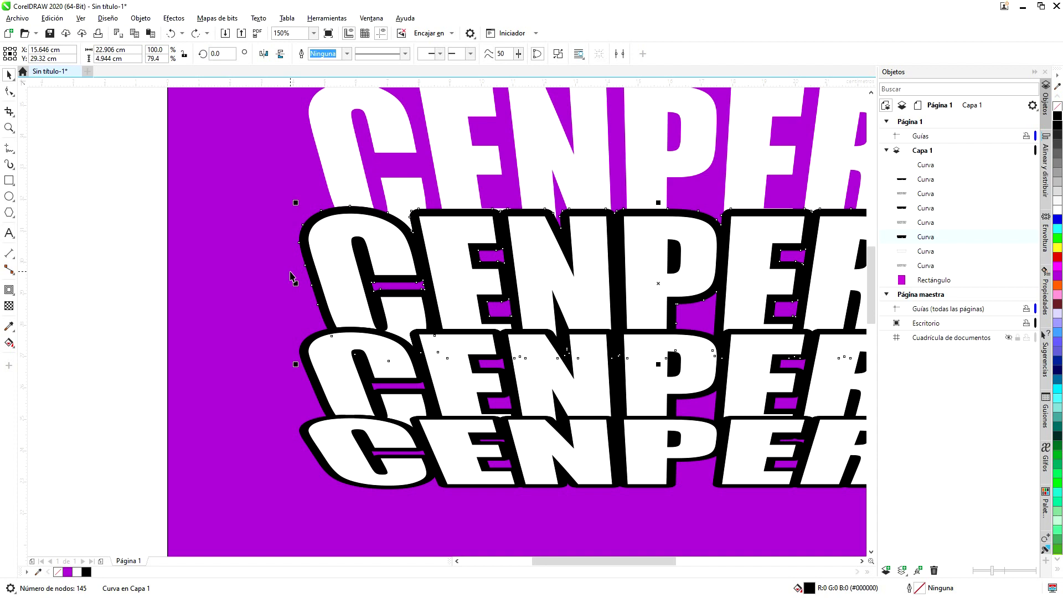
key("Delete")
left_click(313, 340)
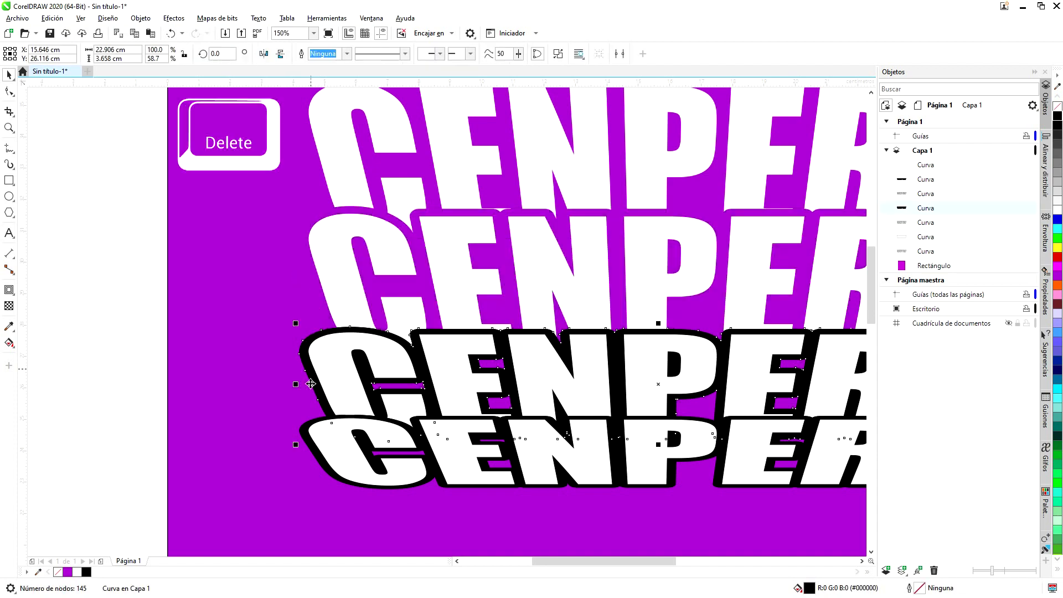
key("Delete")
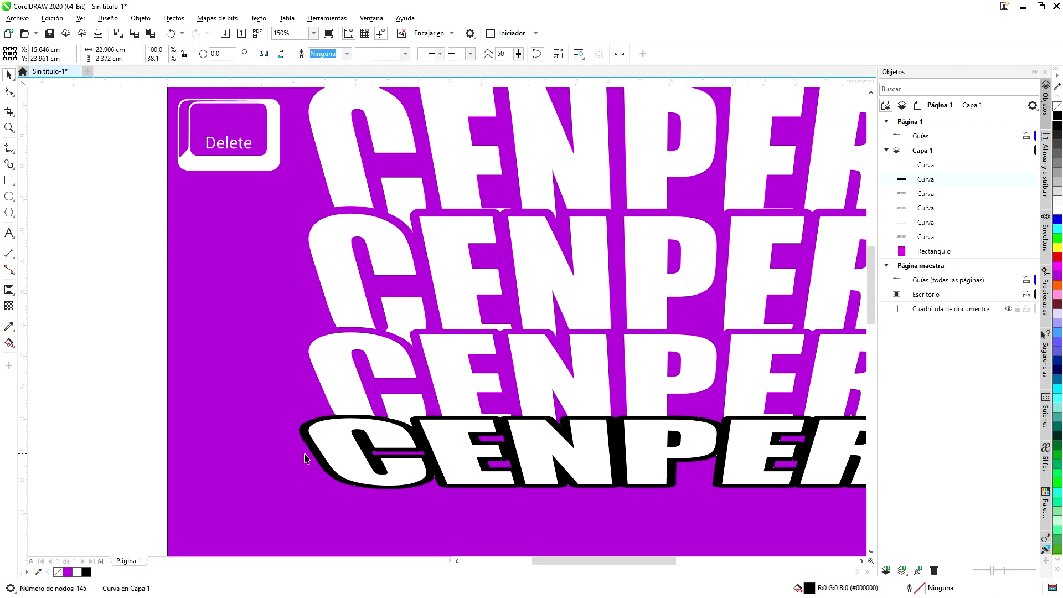
key("Delete")
scroll(280, 315, "down", 2)
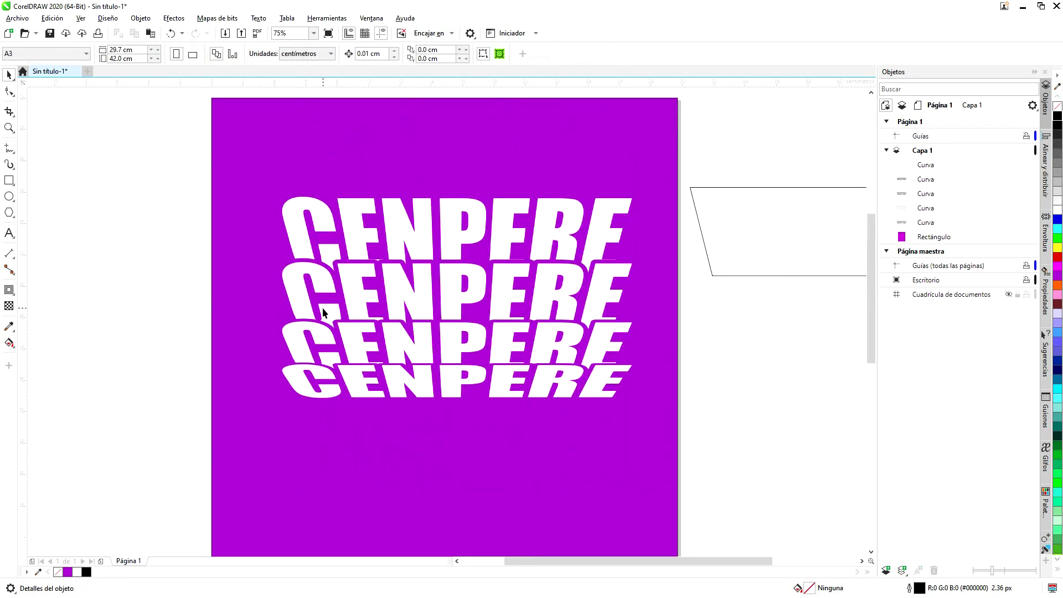
scroll(324, 313, "up", 2)
scroll(365, 314, "down", 2)
- Undo the accidental row moves, delete the last black outline, and select all four white rows
left_click_drag(416, 293, 415, 152)
left_click_drag(412, 224, 208, 250)
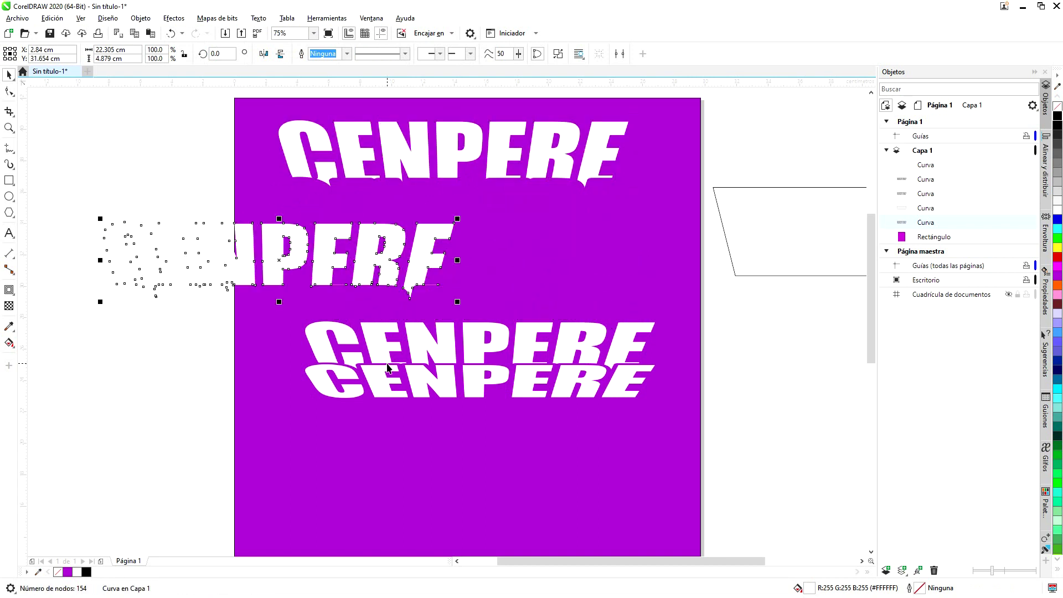
key("ctrl+z")
key("ctrl+z")
key("ctrl+z")
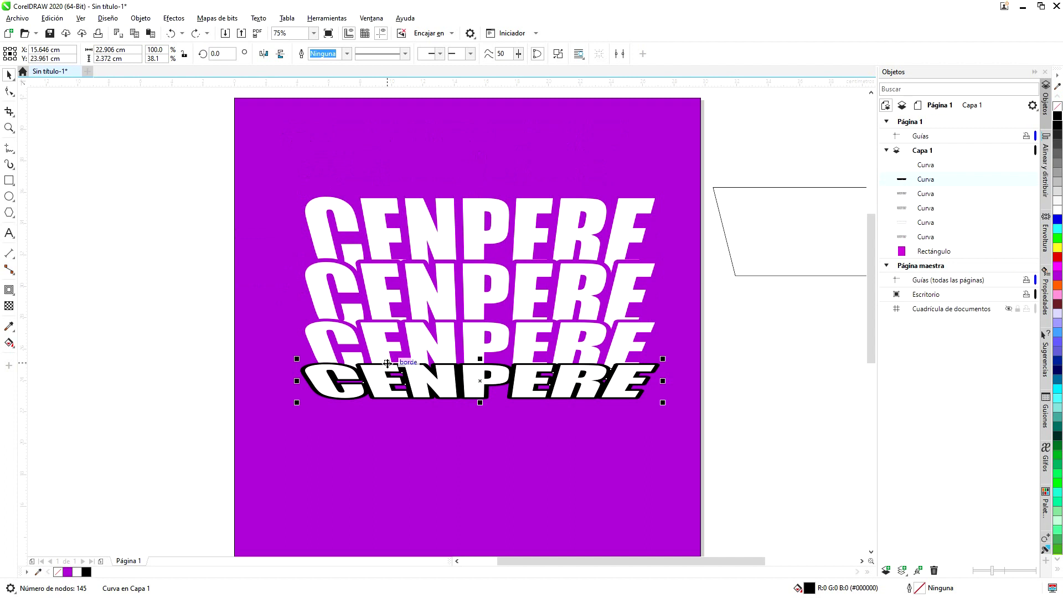
key("Delete")
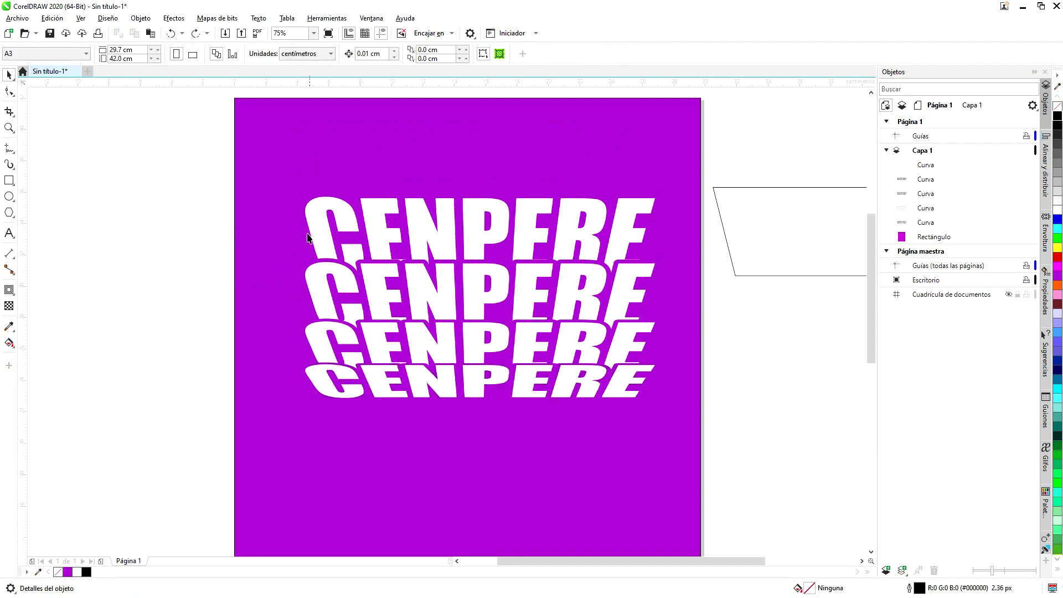
left_click_drag(533, 355, 710, 434)
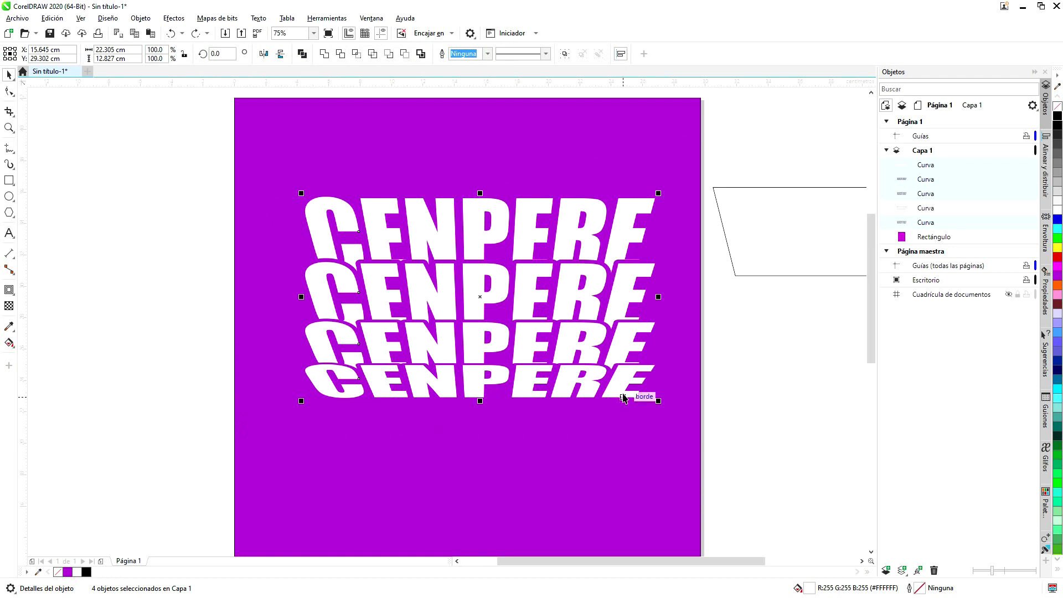
- Group the four CENPERE rows and duplicate the group
right_click(571, 287)
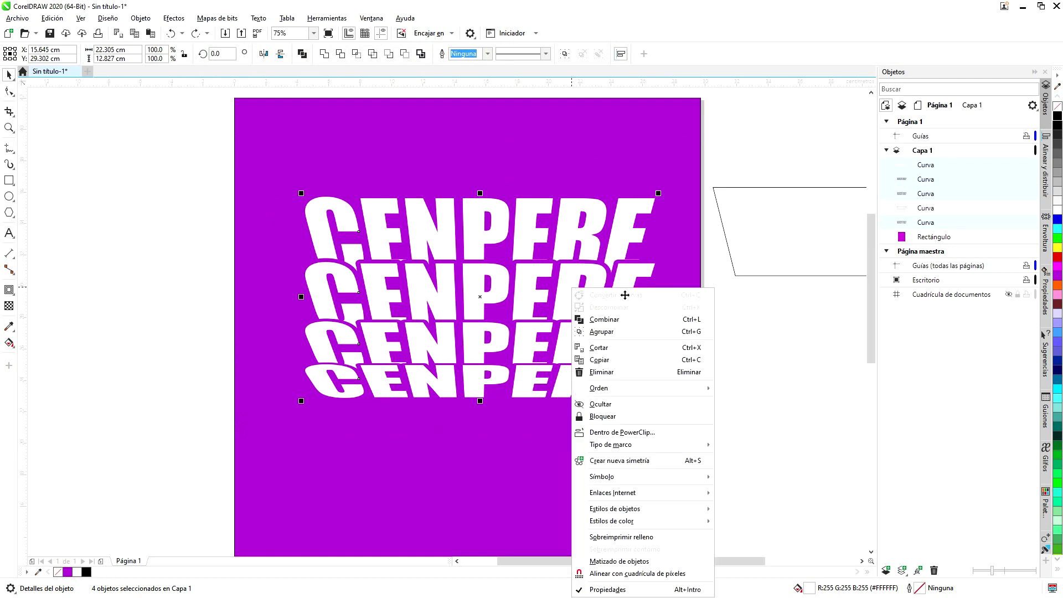
left_click(636, 331)
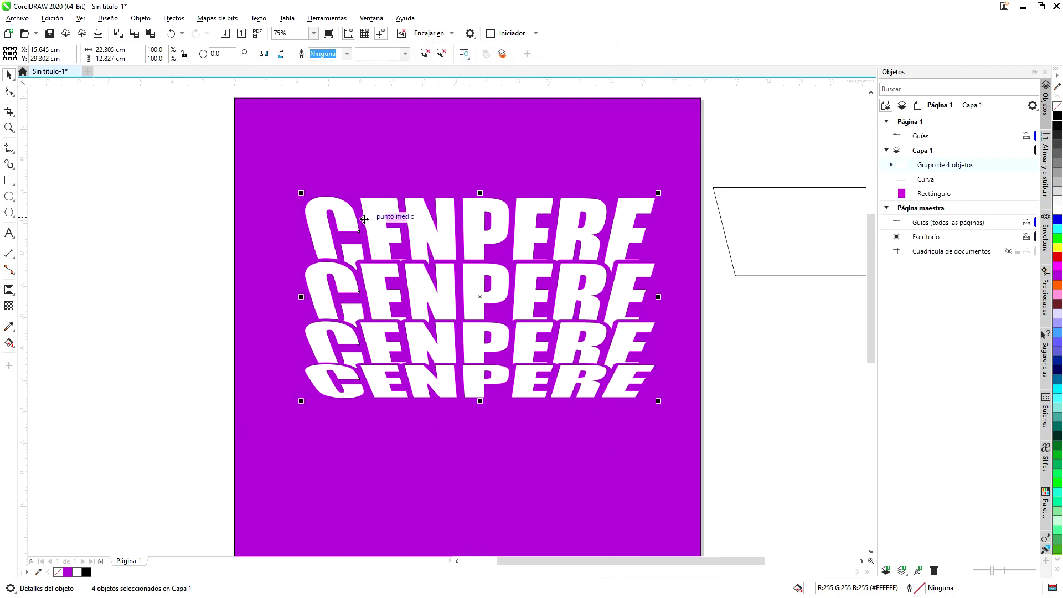
left_click(56, 21)
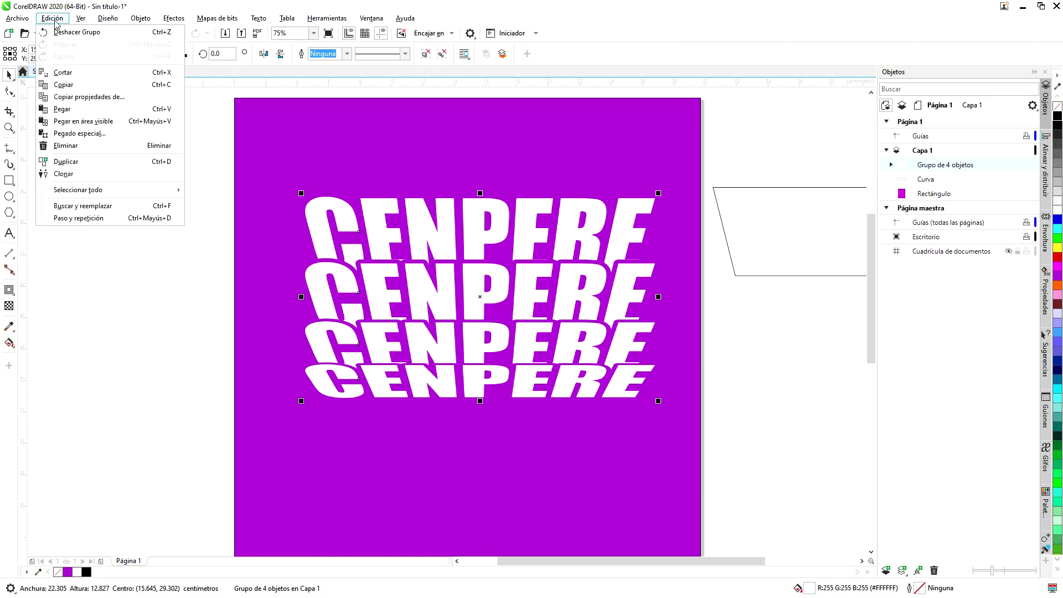
left_click(118, 163)
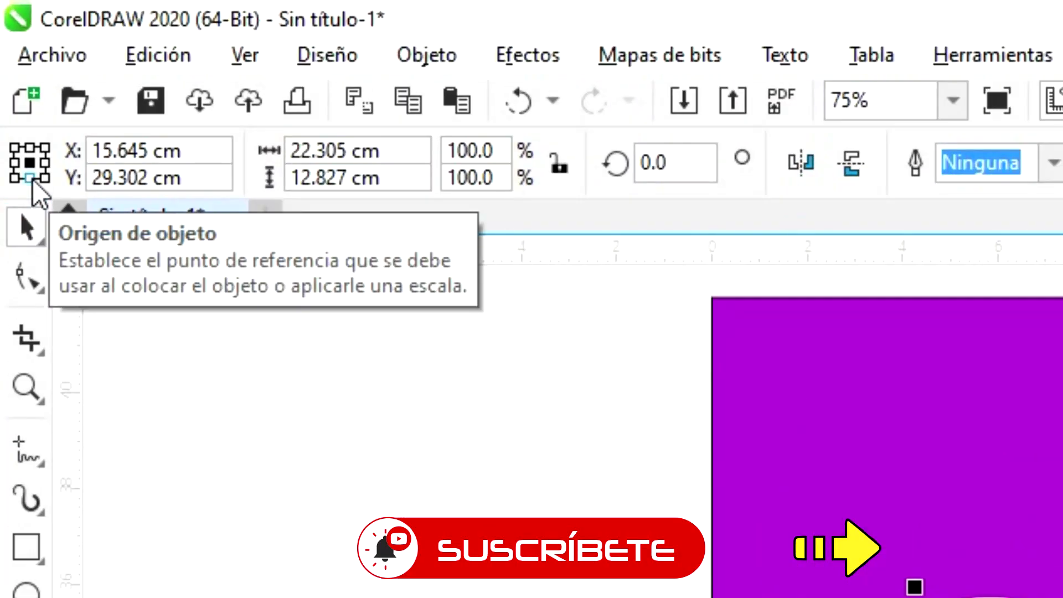
- Mirror the duplicate vertically from its bottom-middle origin and nudge it below the original
left_click(31, 177)
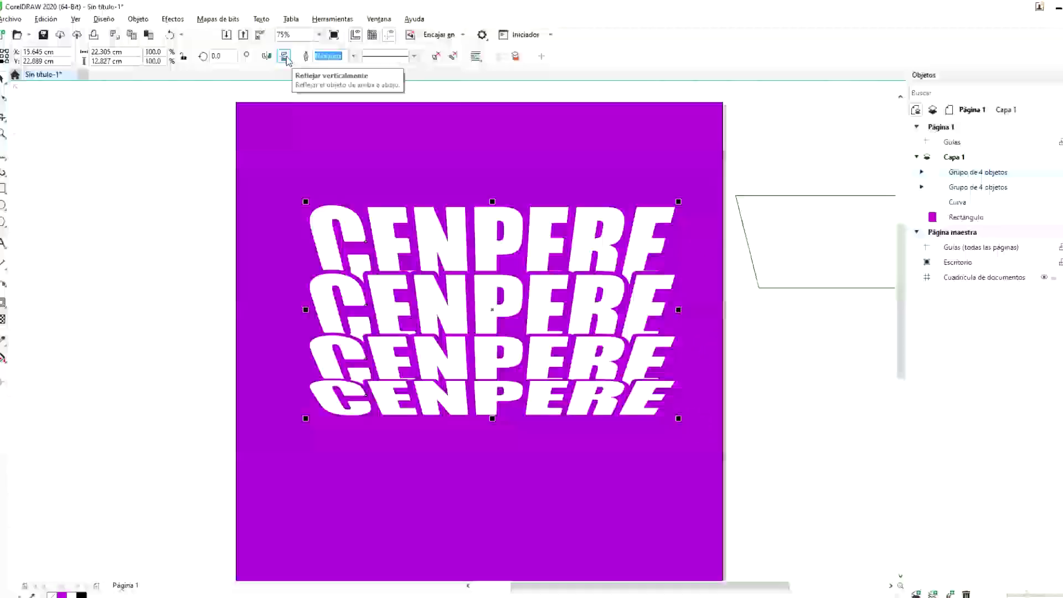
left_click(455, 165)
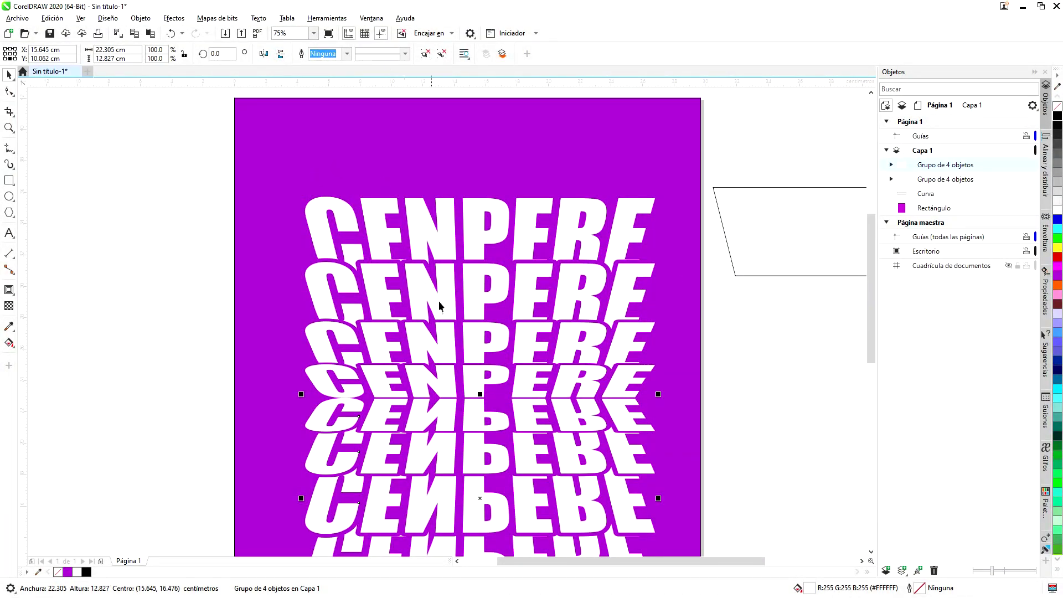
key("Down")
key("Down")
key("Down")
key("Down")
key("Down")
key("Down")
key("Down")
scroll(373, 235, "down", 2)
left_click_drag(269, 175, 539, 437)
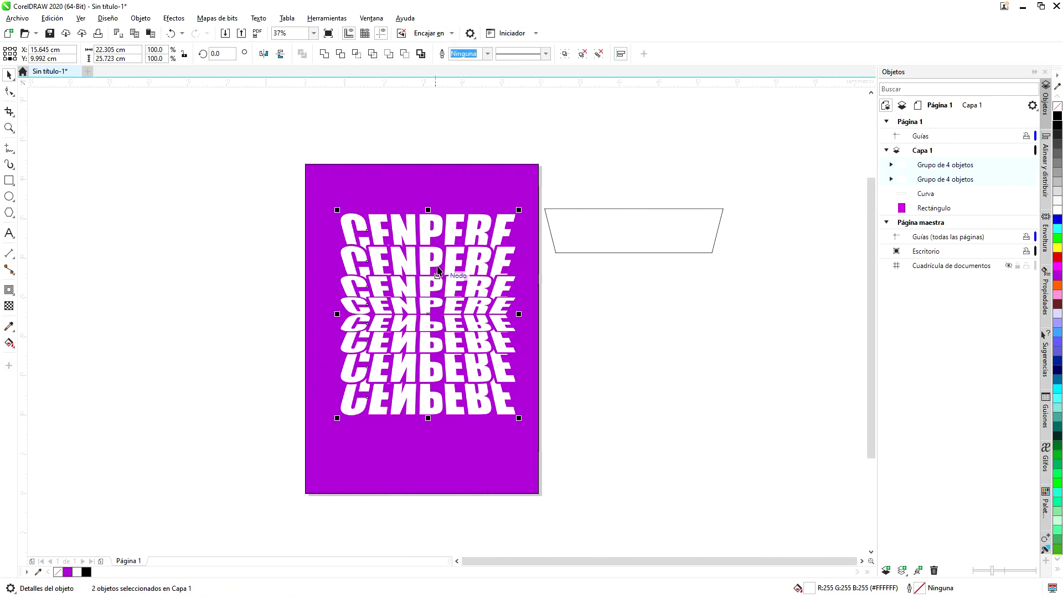
- Group both CENPERE stacks, rotate the group 270° and centre it on the page
right_click(477, 255)
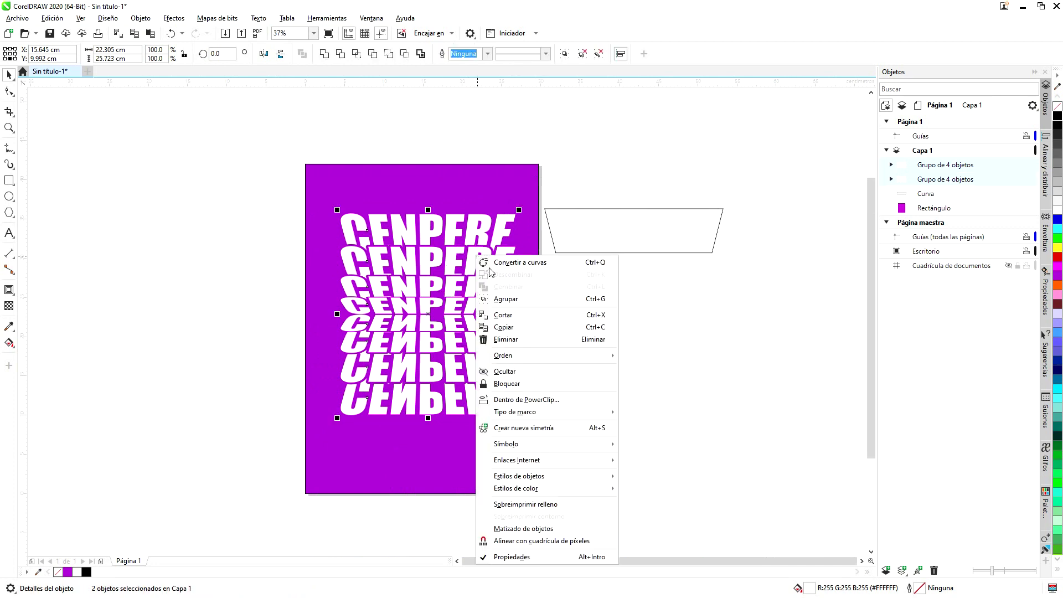
left_click(534, 302)
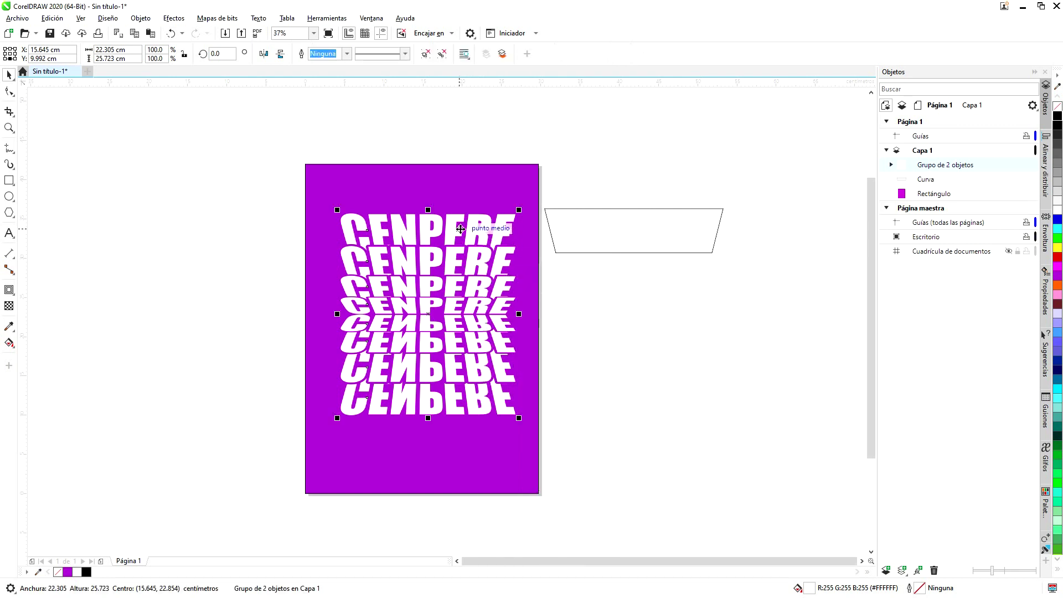
left_click(210, 58)
type("270")
key("Return")
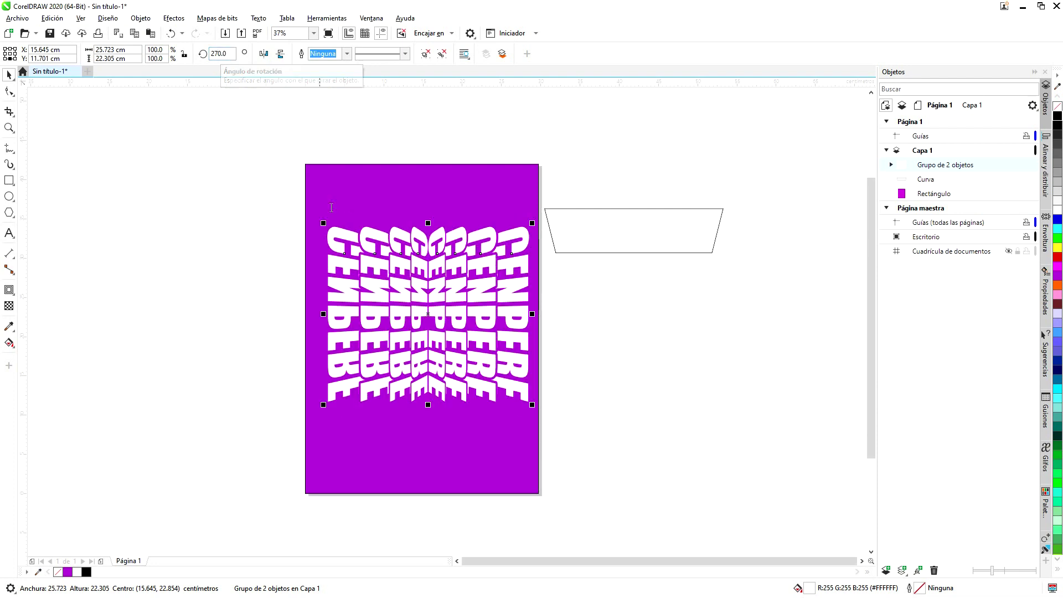
key("p")
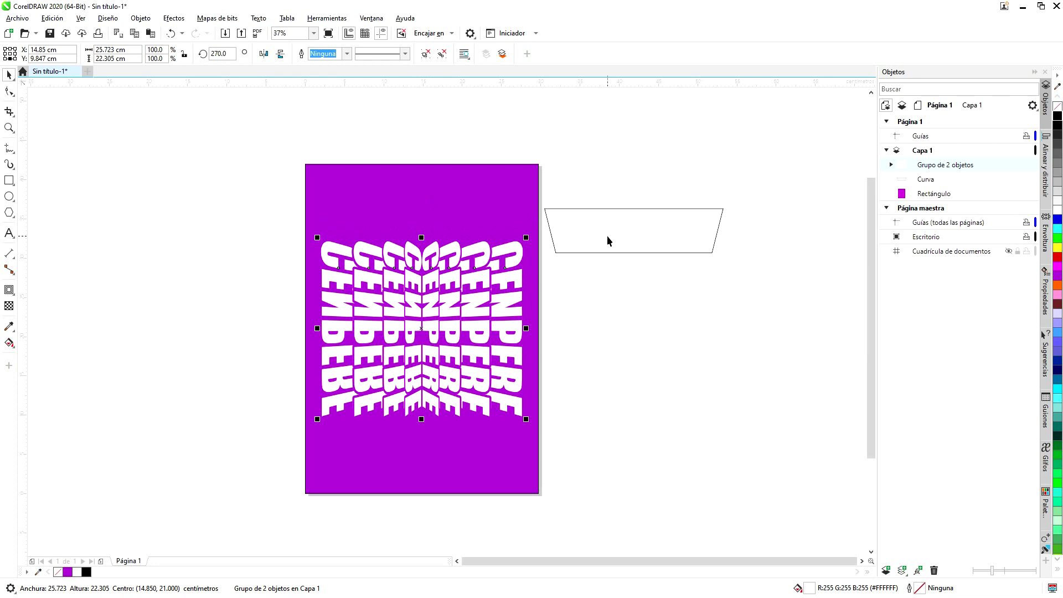
left_click(476, 206)
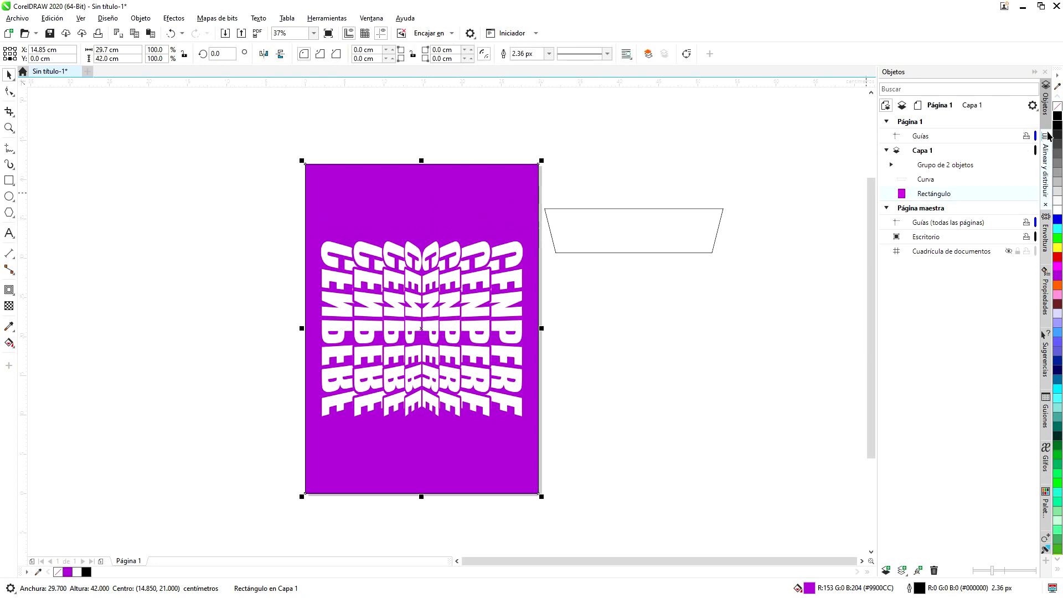
left_click(1057, 115)
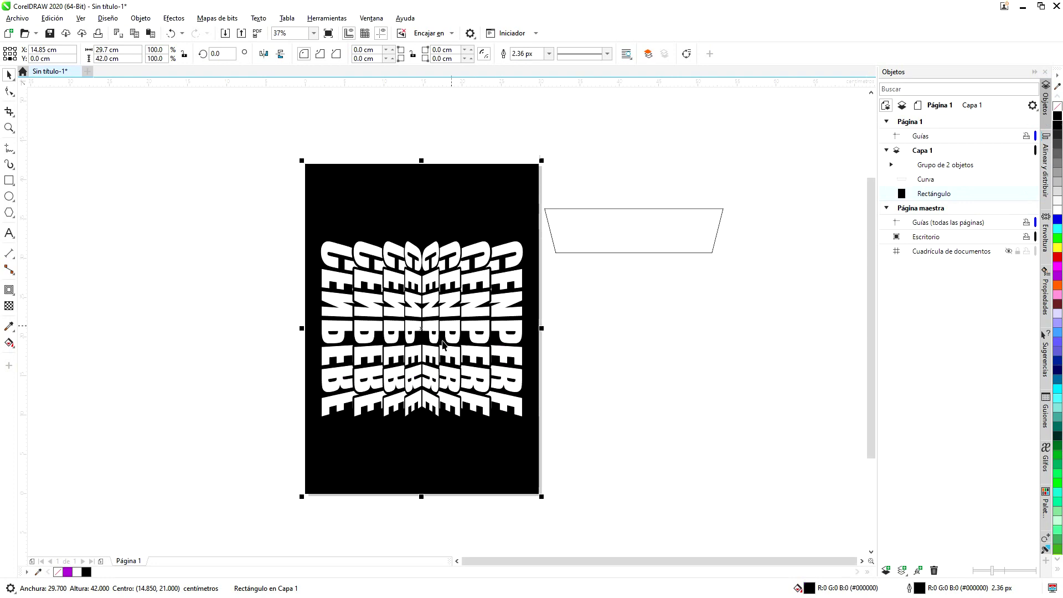
scroll(378, 362, "up", 5)
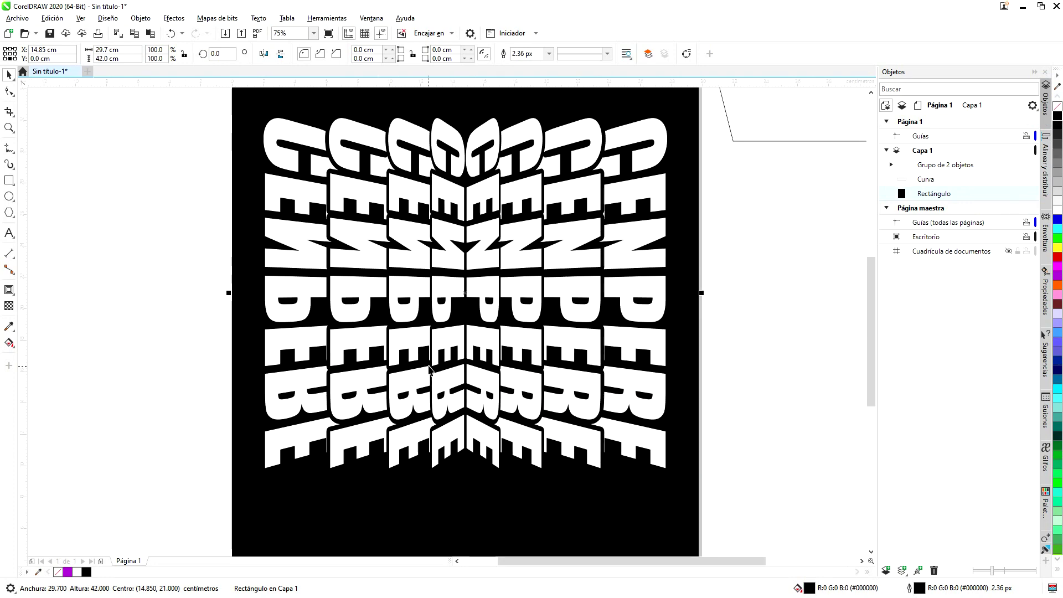
scroll(459, 351, "down", 5)
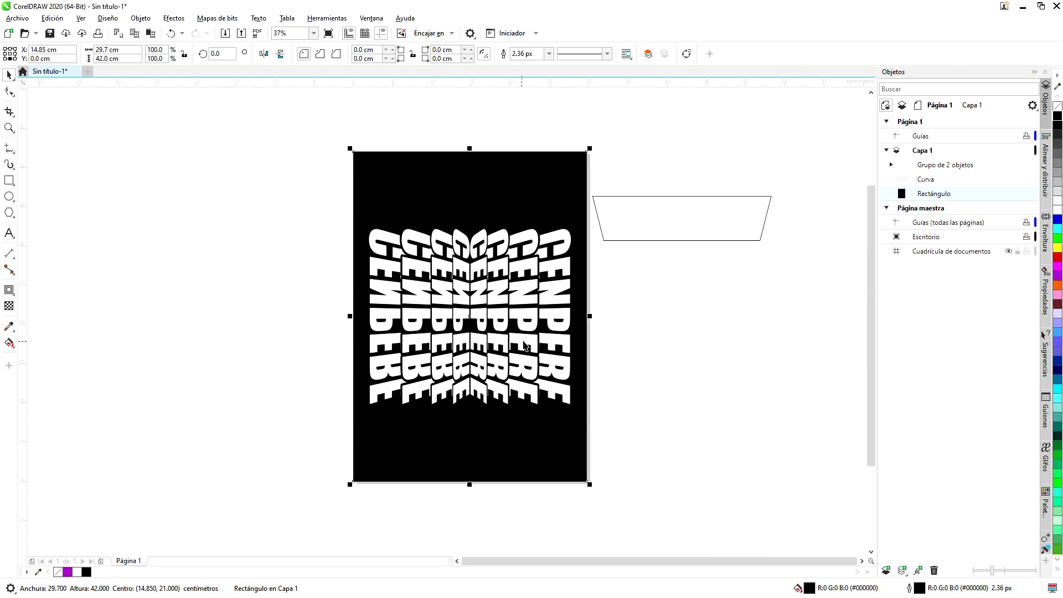
scroll(525, 334, "up", 3)
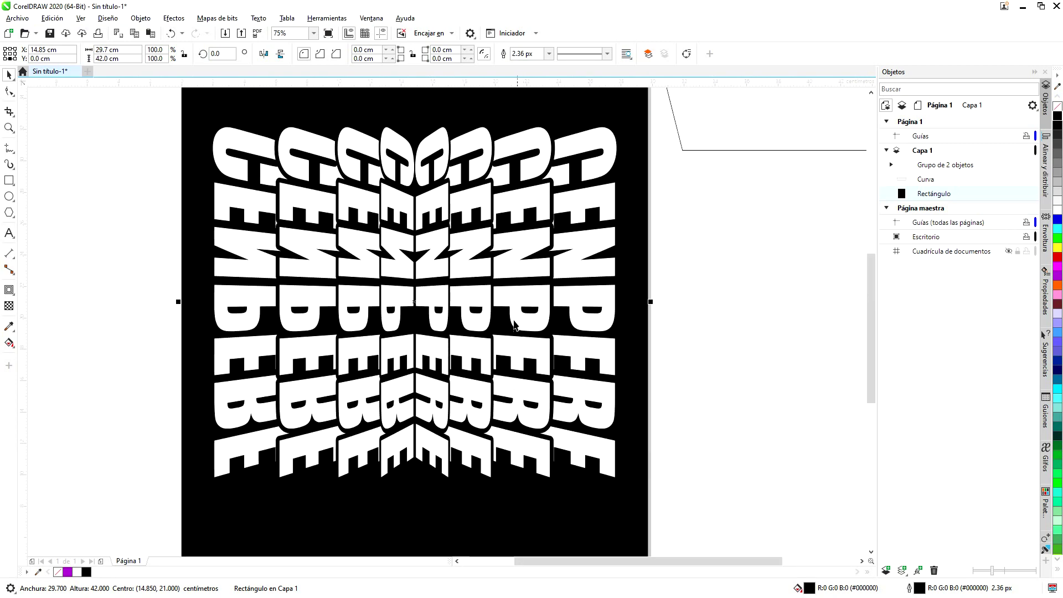
scroll(508, 310, "up", 2)
scroll(508, 309, "down", 2)
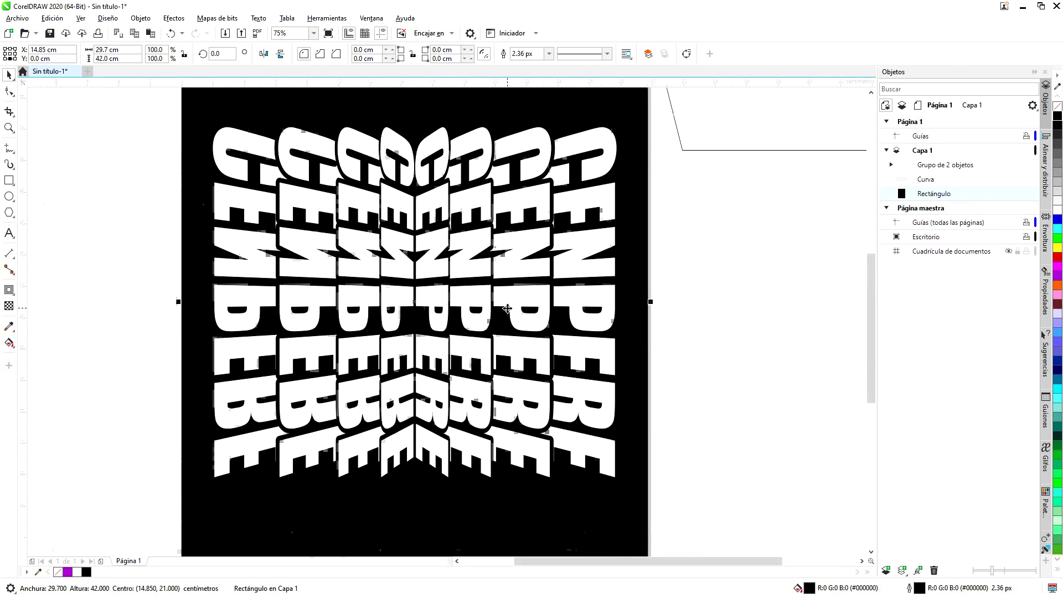
scroll(503, 255, "up", 2)
scroll(498, 266, "down", 2)
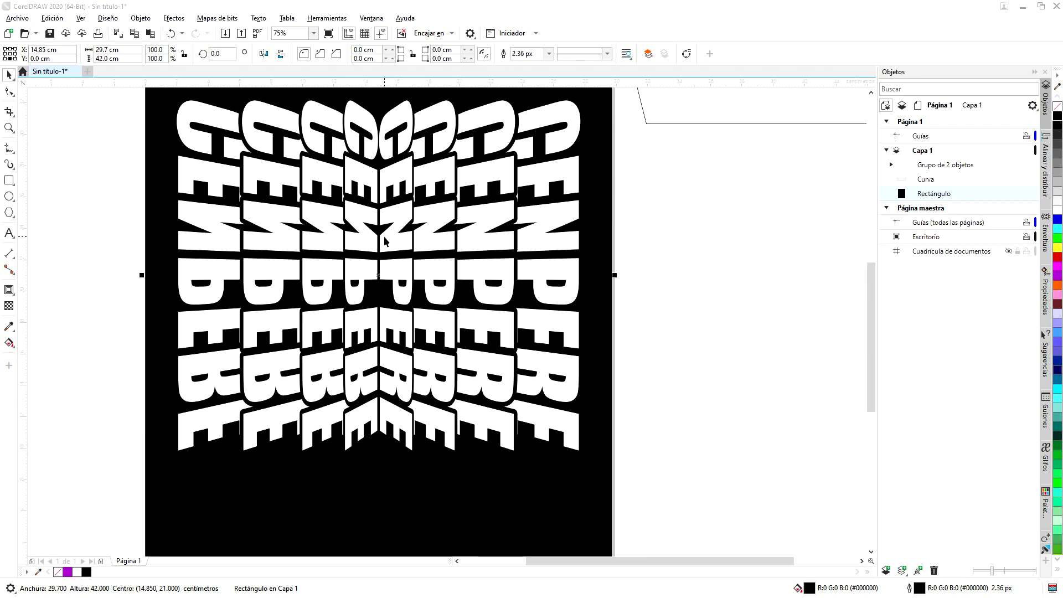
scroll(390, 240, "up", 2)
scroll(435, 240, "down", 2)
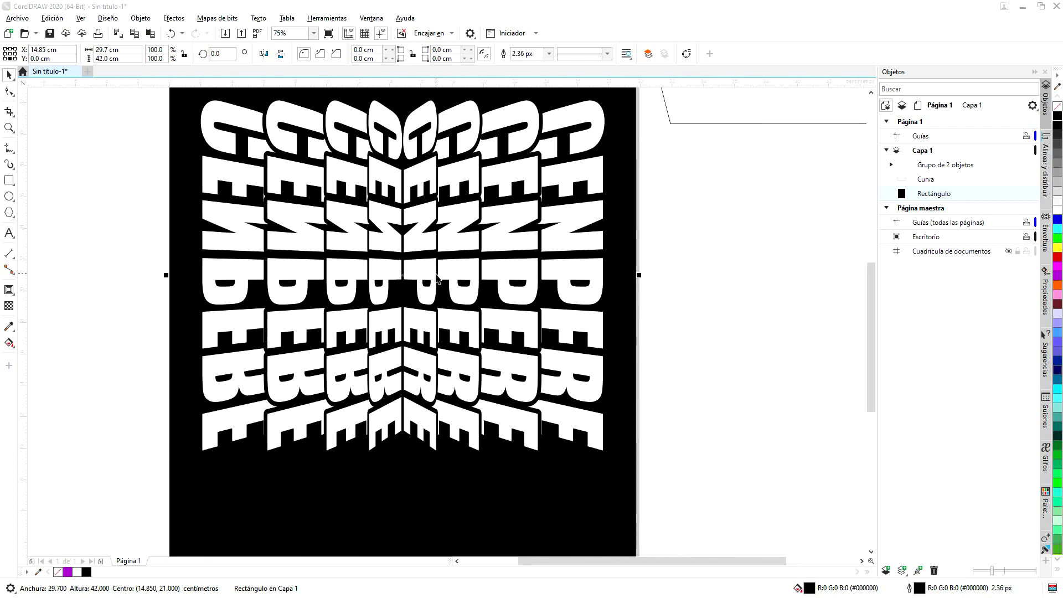
scroll(409, 160, "down", 2)
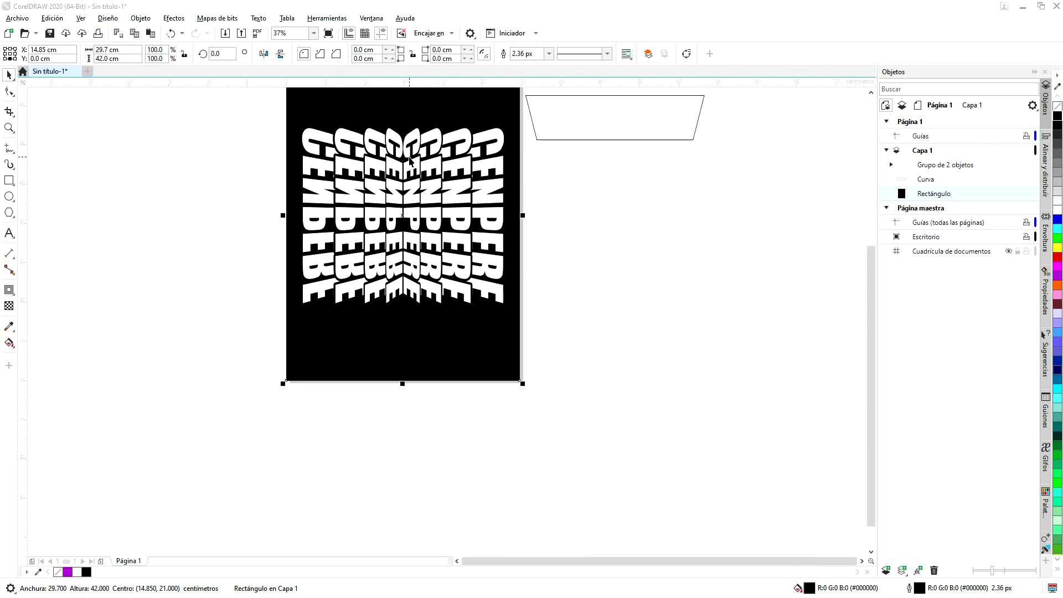
scroll(406, 157, "up", 2)
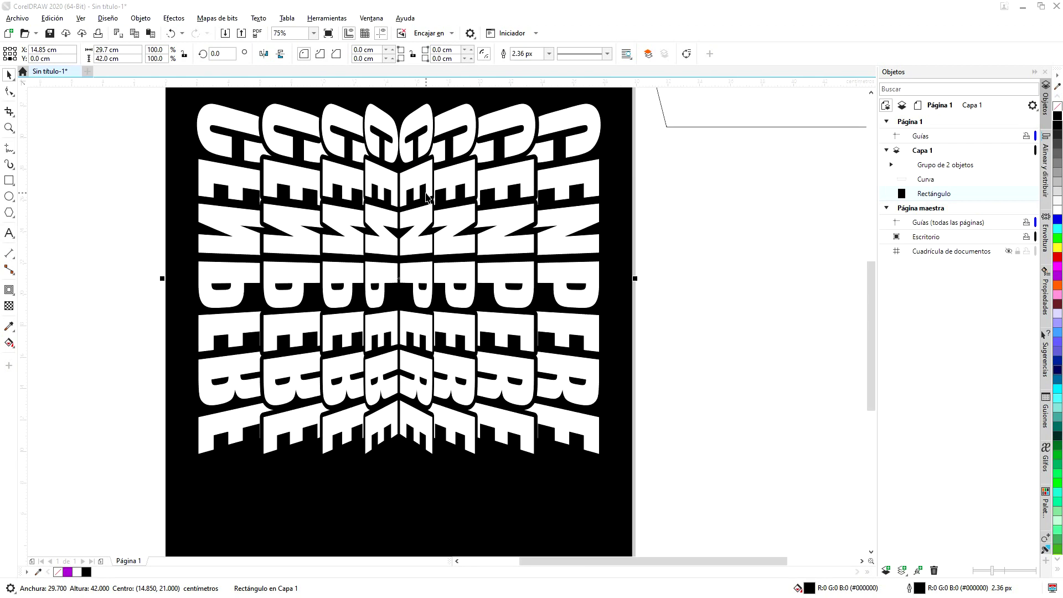
scroll(426, 196, "down", 2)
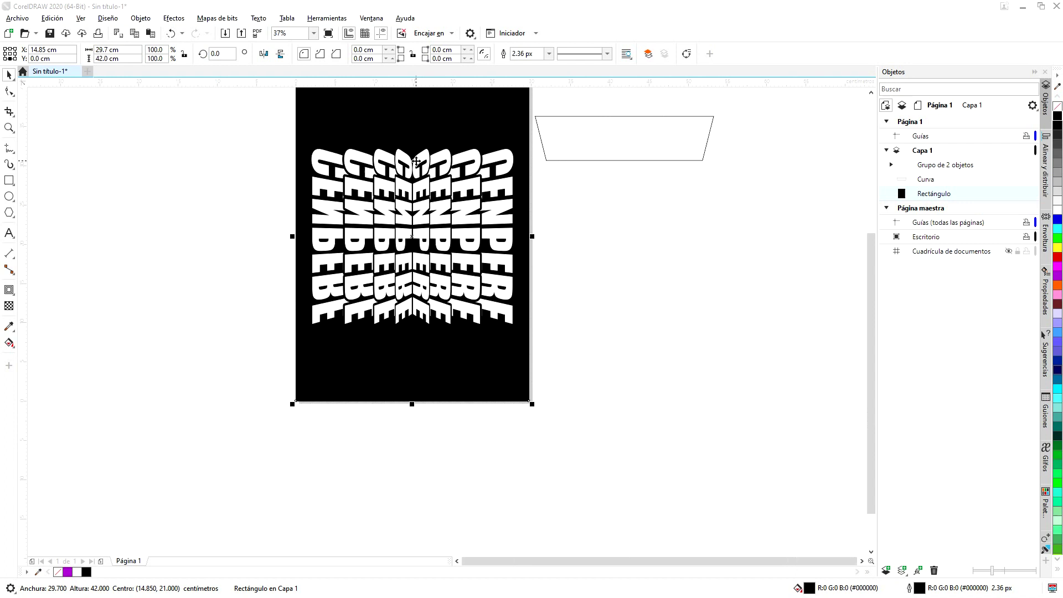
scroll(416, 165, "up", 2)
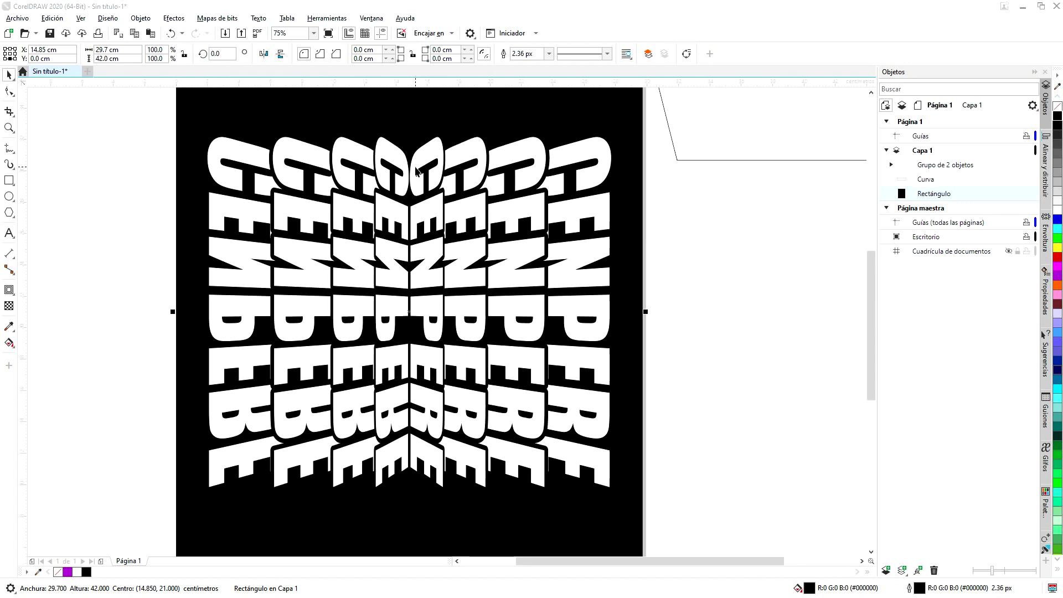
scroll(416, 170, "down", 2)
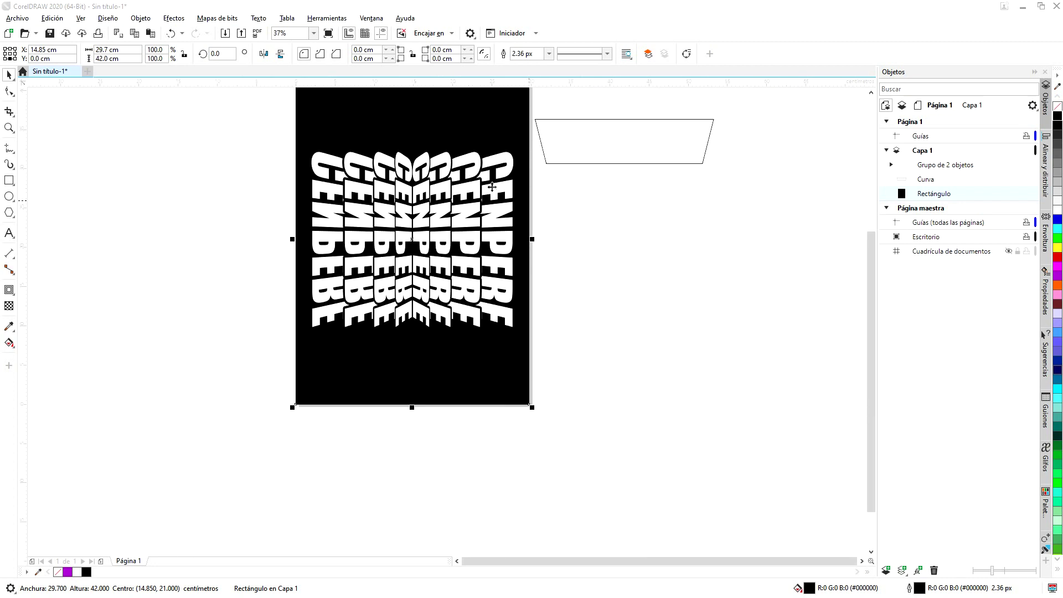
left_click(678, 236)
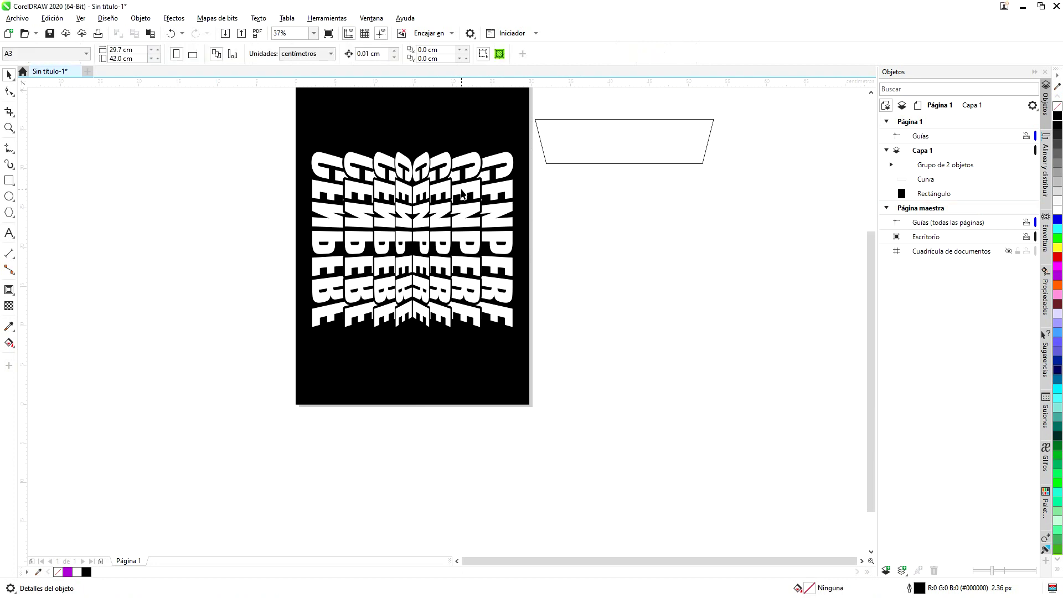
- Create a rectangle matching the lettering, move it right of the page, and delete the old trapezoid
left_click(464, 195)
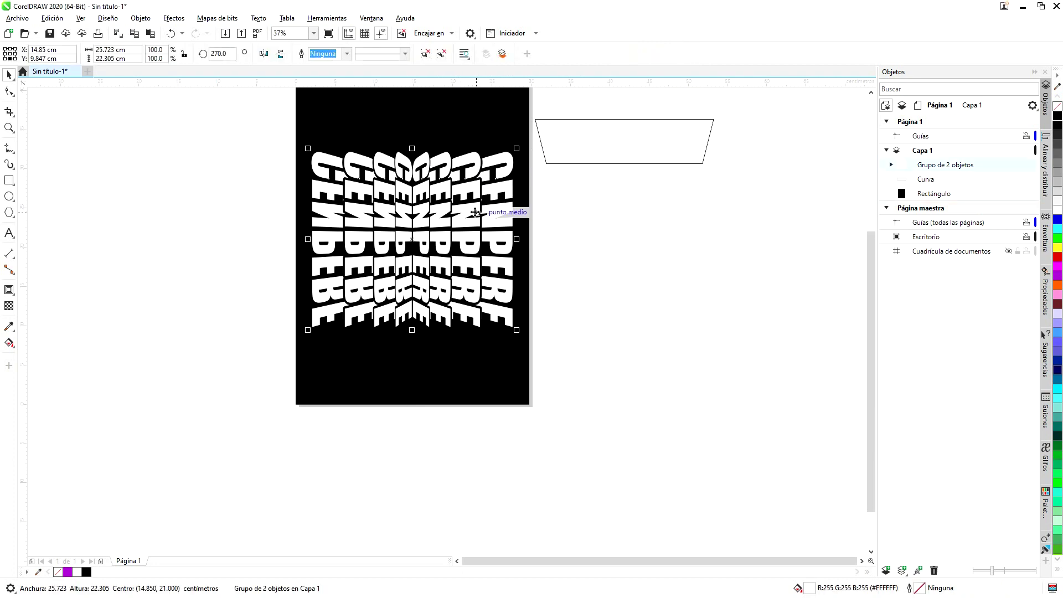
double_click(9, 181)
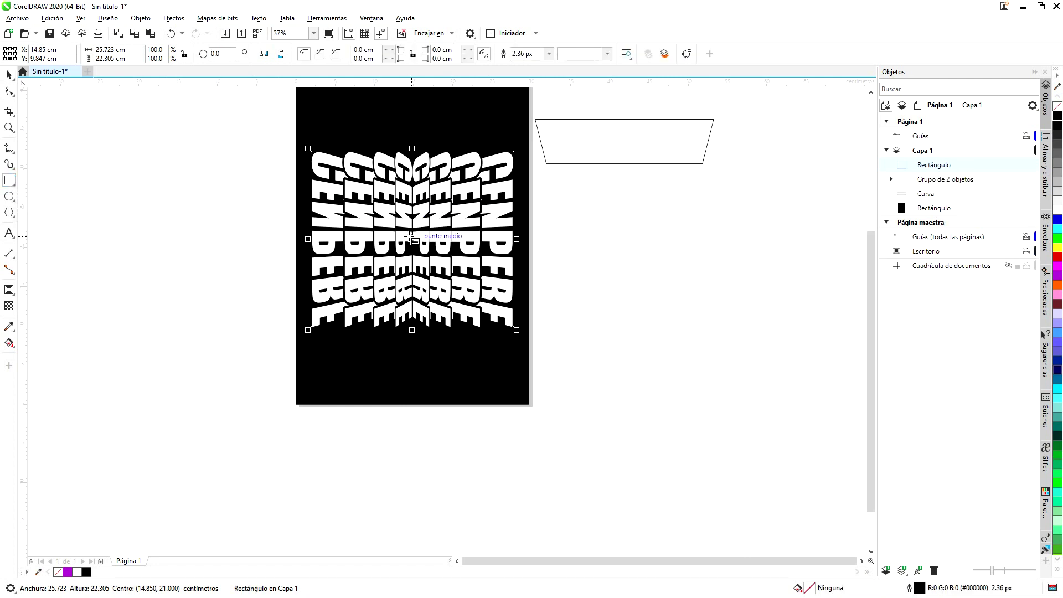
key("space")
left_click_drag(410, 257, 638, 264)
left_click(664, 142)
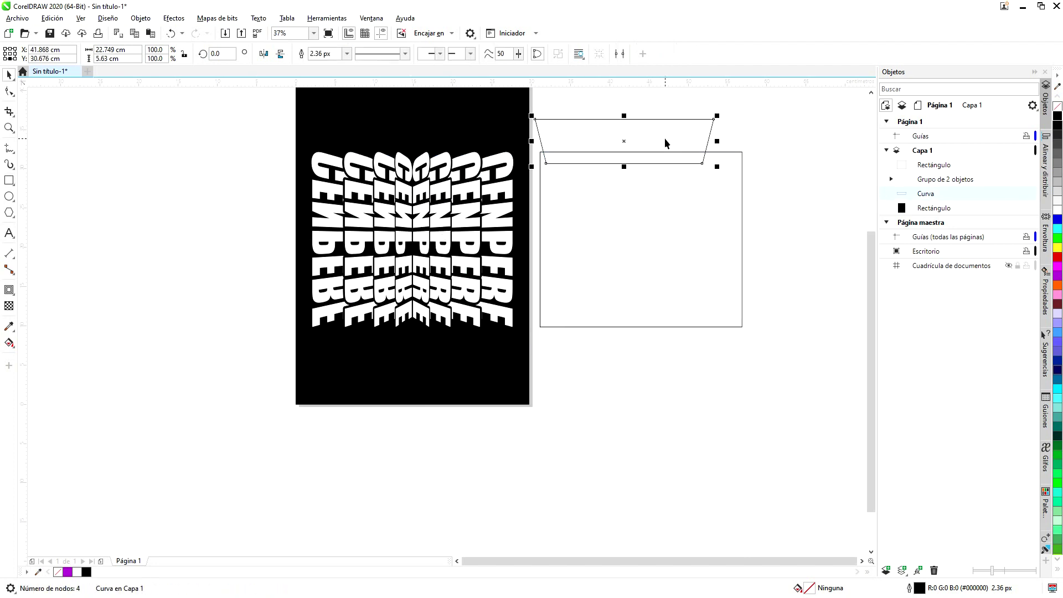
key("Delete")
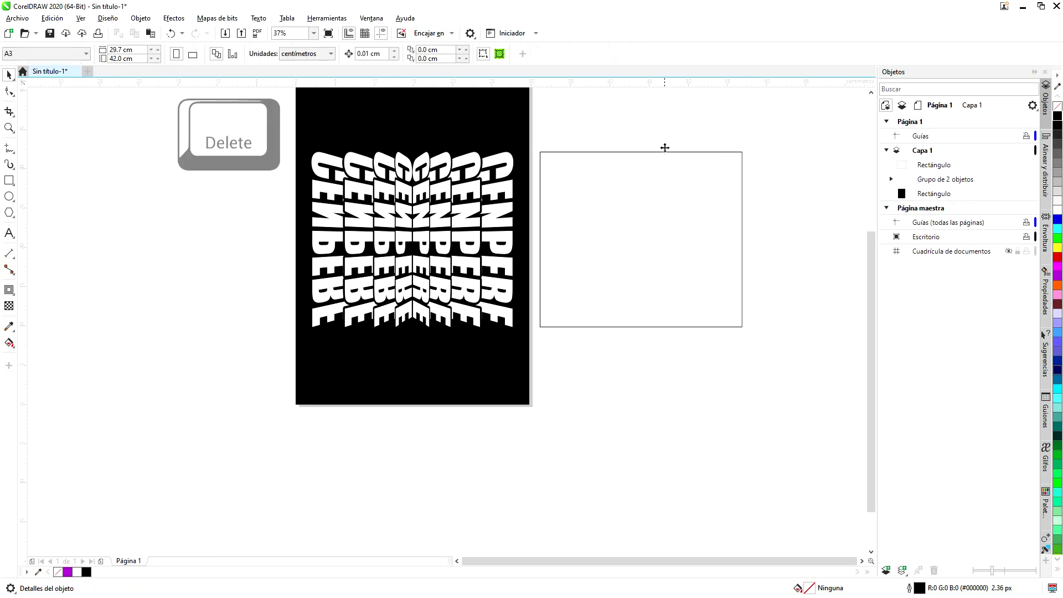
- Drag vertical and horizontal guides to cross at the empty rectangle's centre
left_click(656, 209)
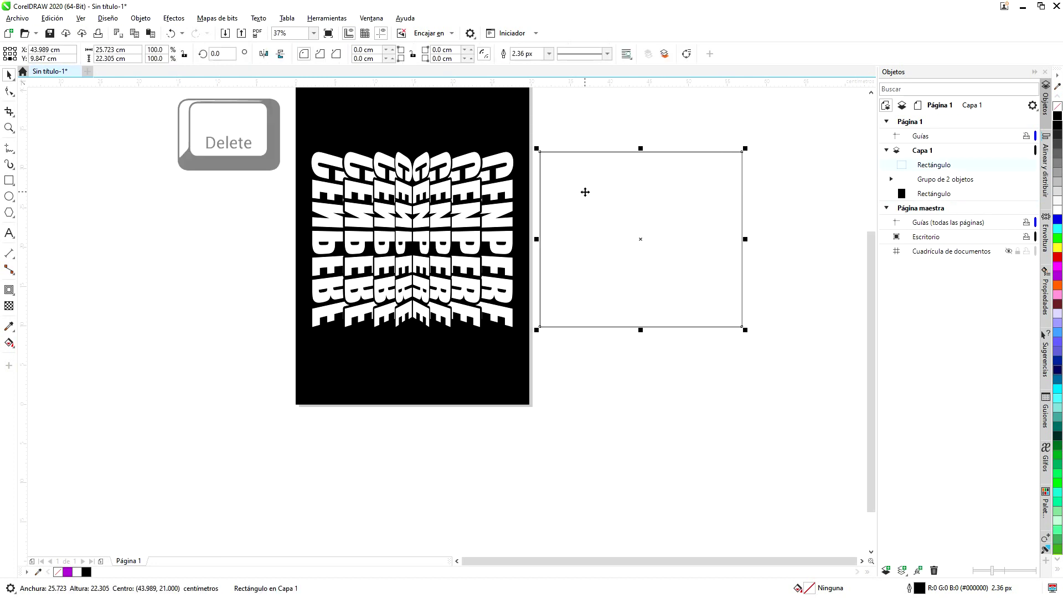
key("Escape")
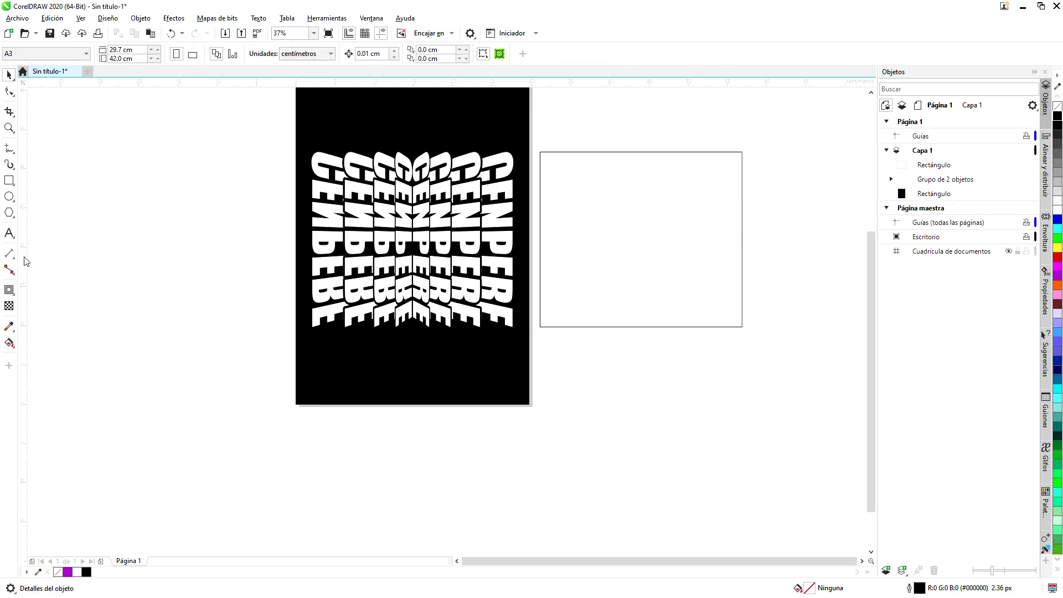
left_click_drag(118, 260, 640, 239)
left_click_drag(638, 86, 640, 239)
left_click(620, 220)
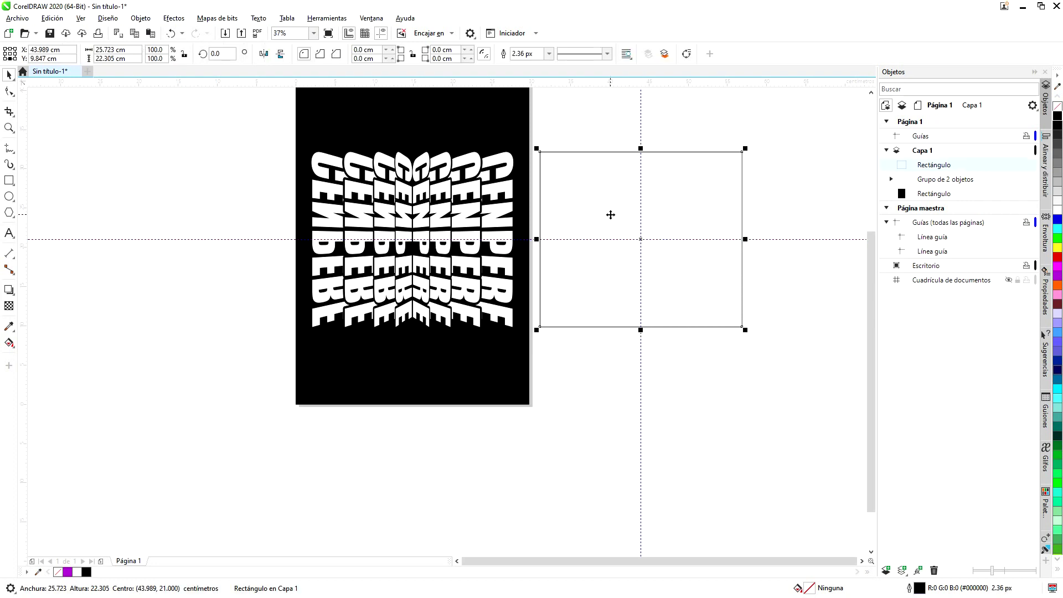
left_click(12, 292)
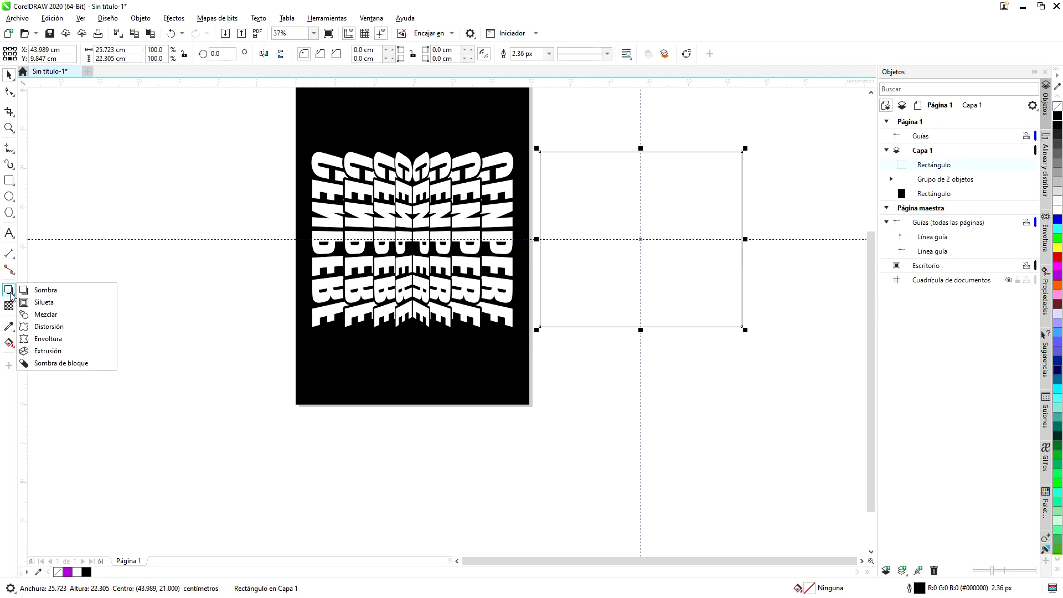
- Give the rectangle an envelope, delete its middle nodes, and bow the top and bottom edges inward
left_click(48, 338)
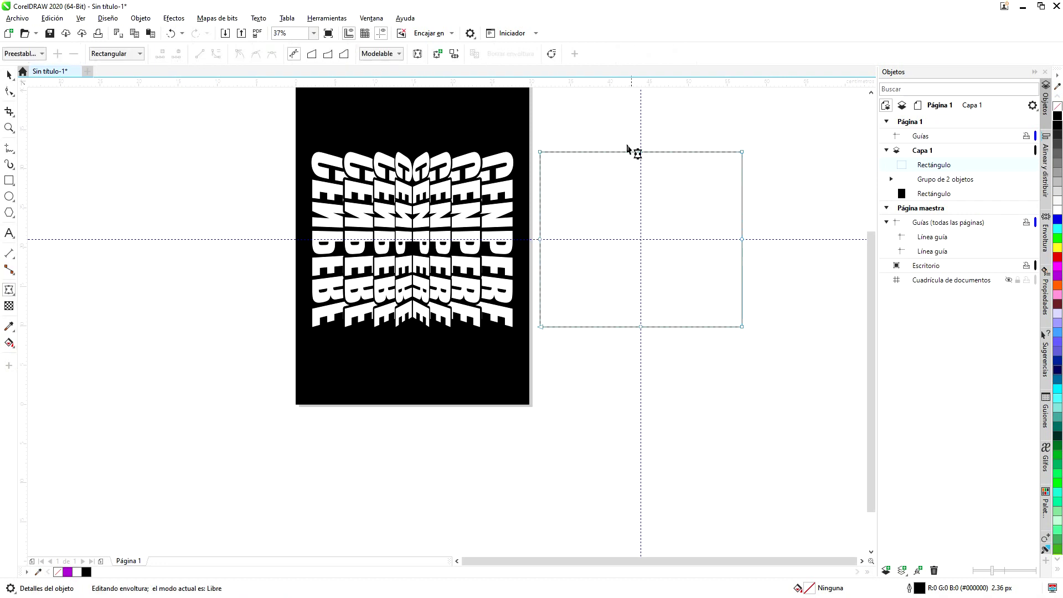
left_click_drag(621, 125, 677, 371)
key("Delete")
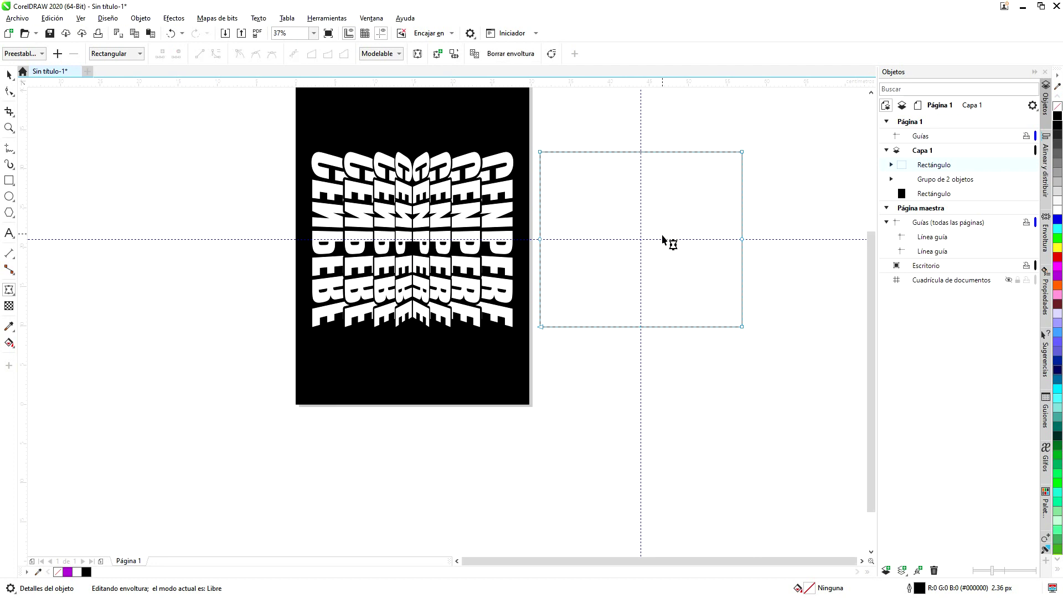
left_click(640, 151)
left_click_drag(640, 153, 640, 161)
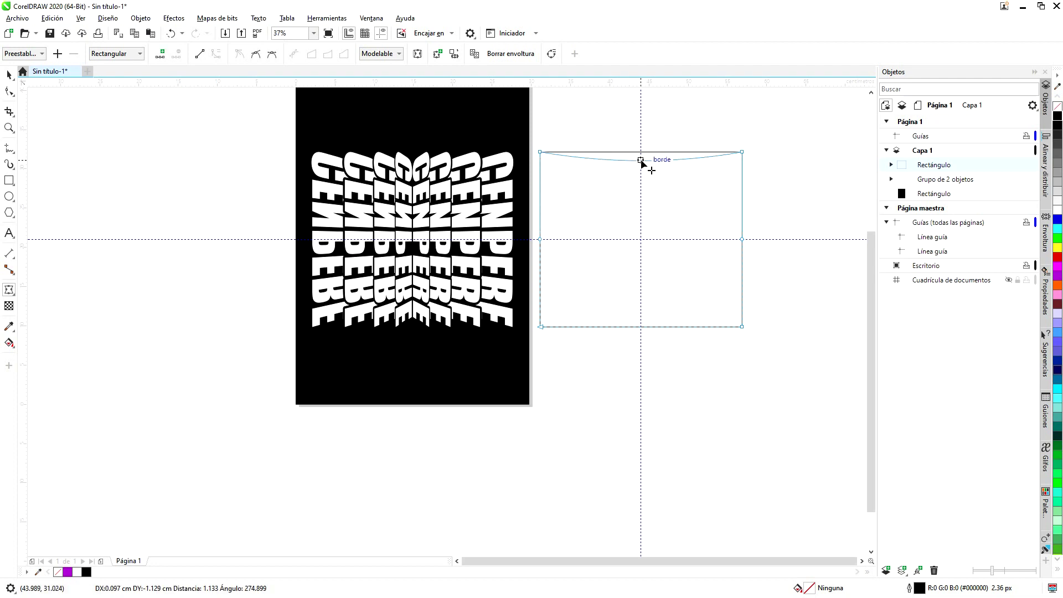
left_click_drag(641, 161, 640, 160)
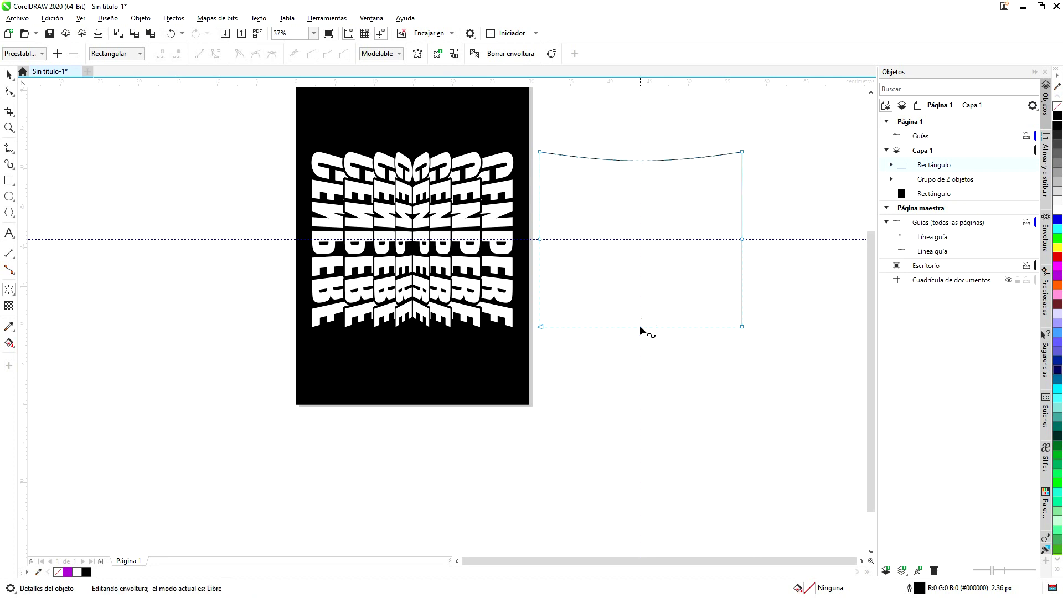
left_click(640, 327)
left_click_drag(640, 328, 640, 317)
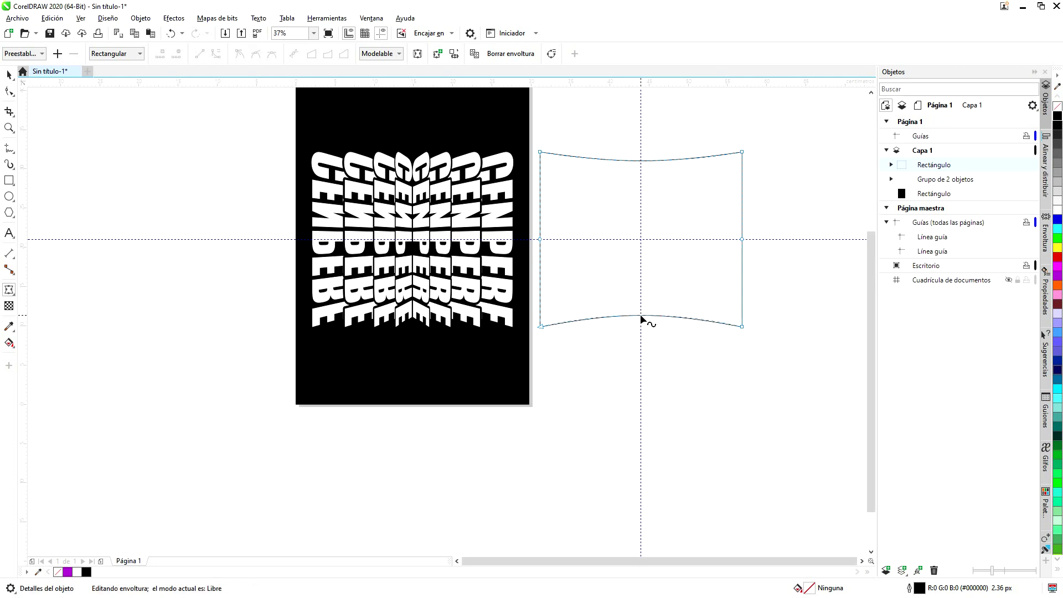
key("space")
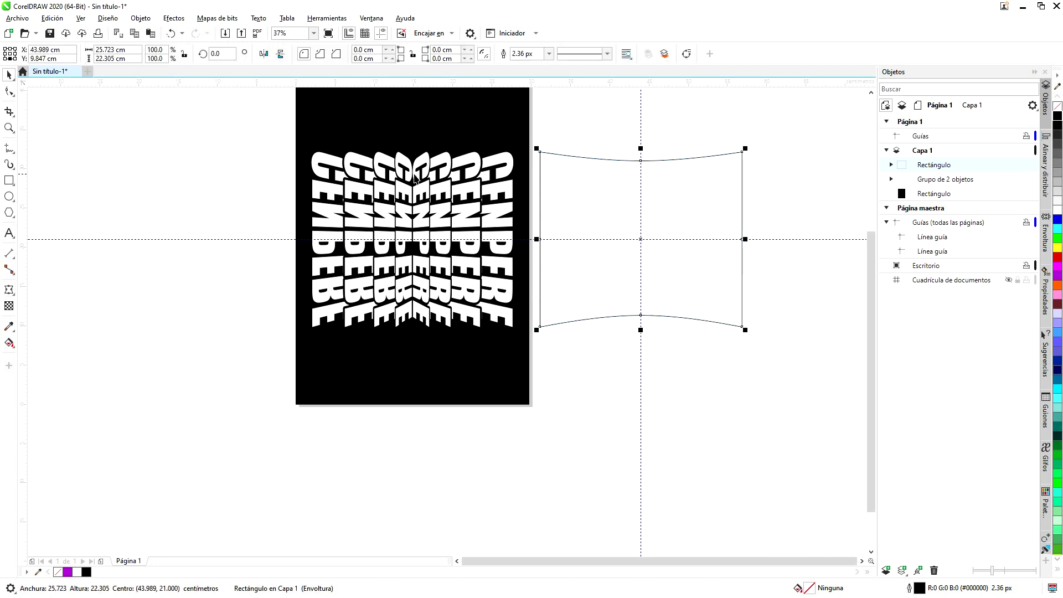
- Copy the curved rectangle's envelope onto the vertical CENPERE lettering group
left_click(424, 164)
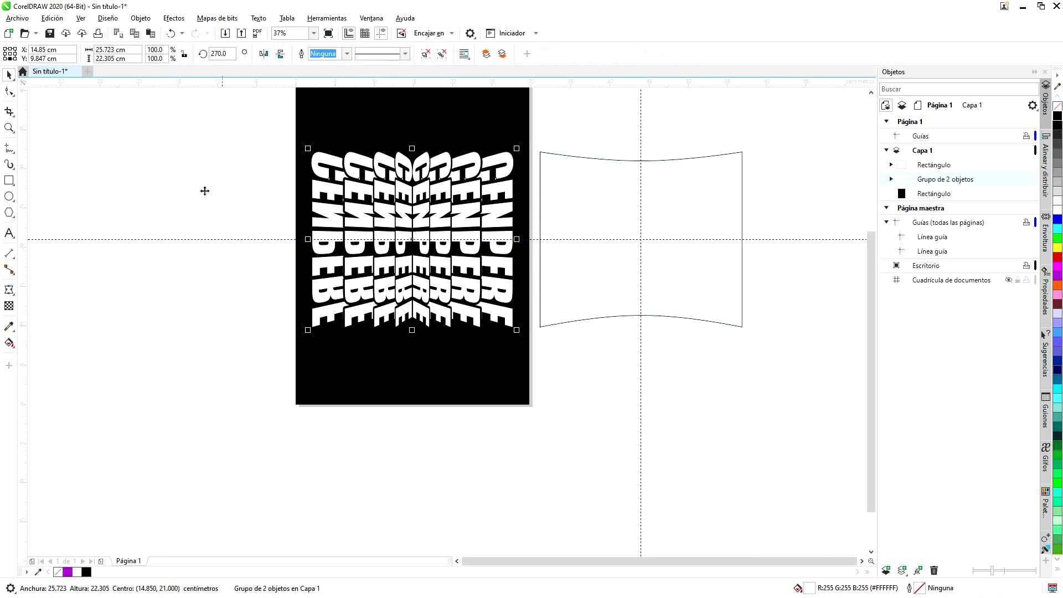
left_click(9, 290)
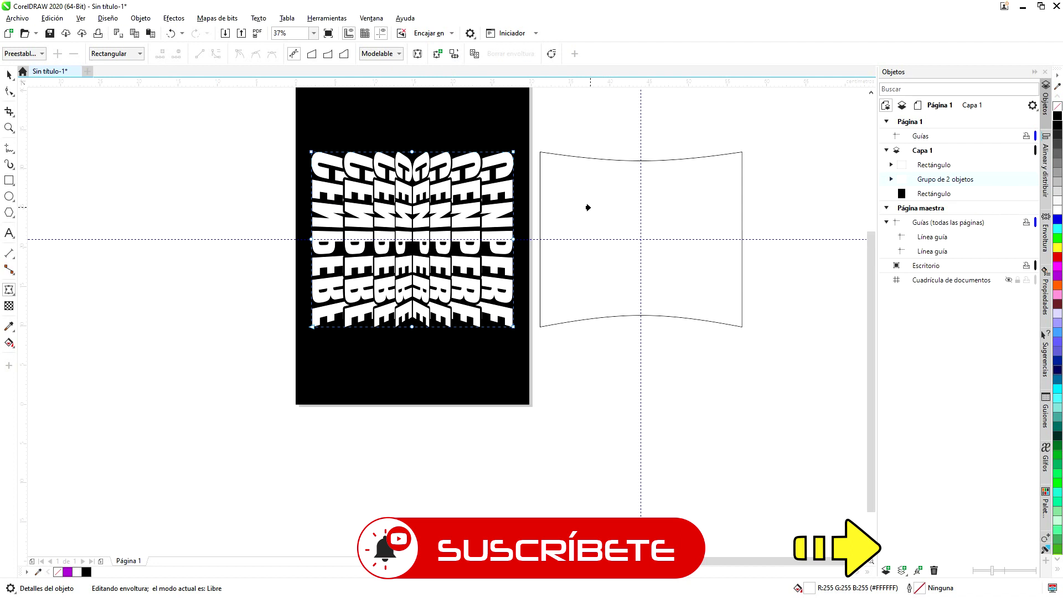
left_click(587, 208)
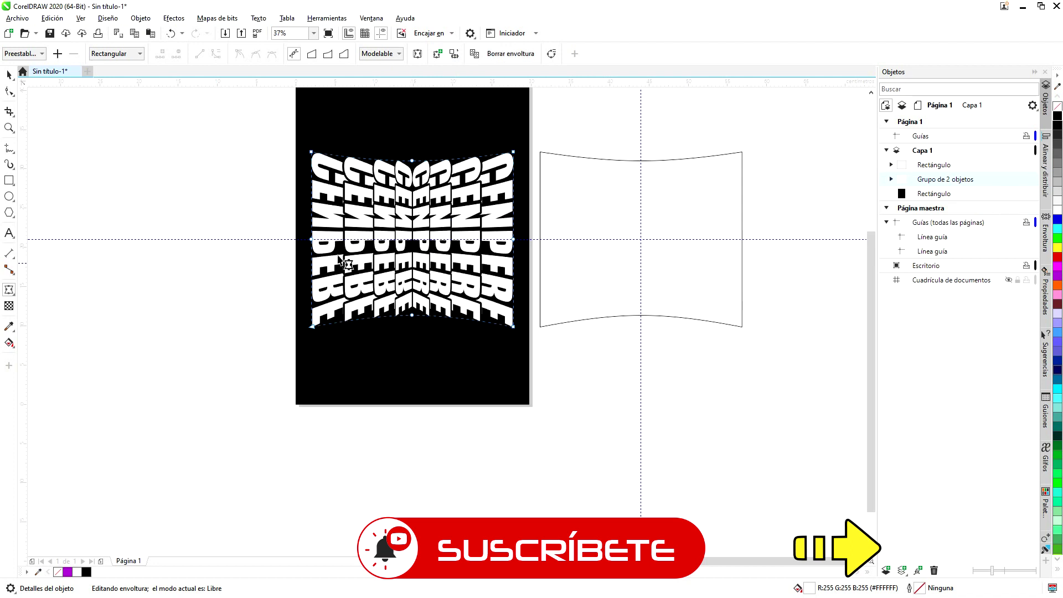
- Delete the leftover curved envelope rectangle beside the page and select the warped lettering
scroll(418, 161, "up", 2)
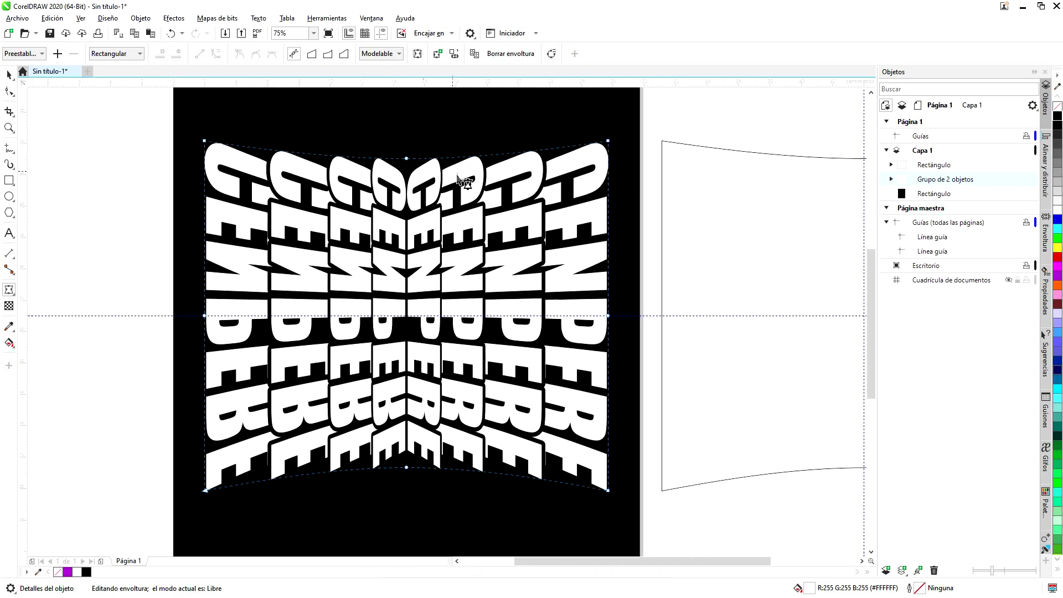
scroll(457, 177, "down", 2)
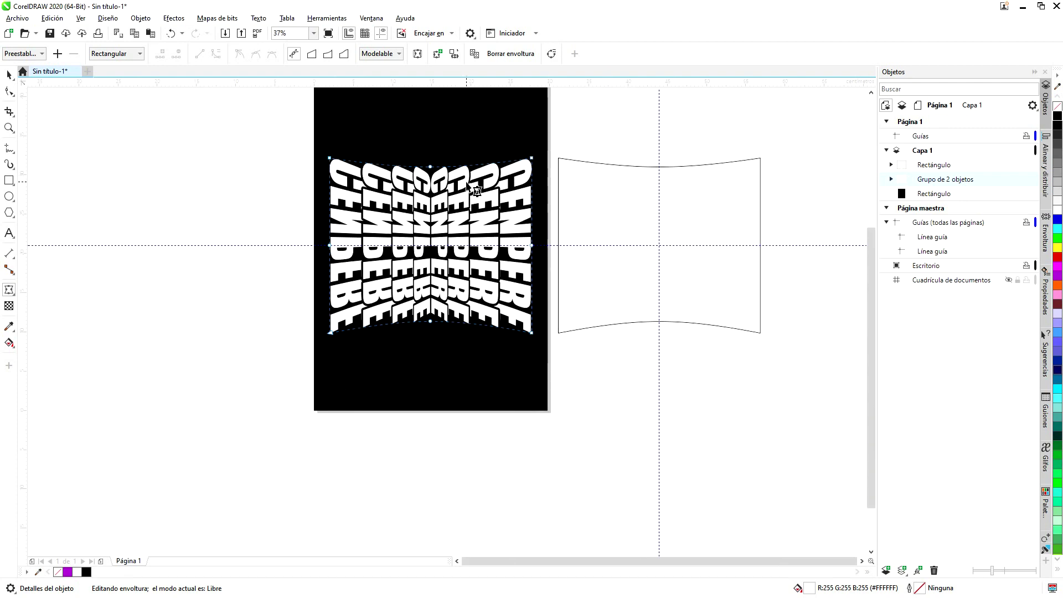
scroll(467, 184, "up", 2)
scroll(453, 191, "down", 2)
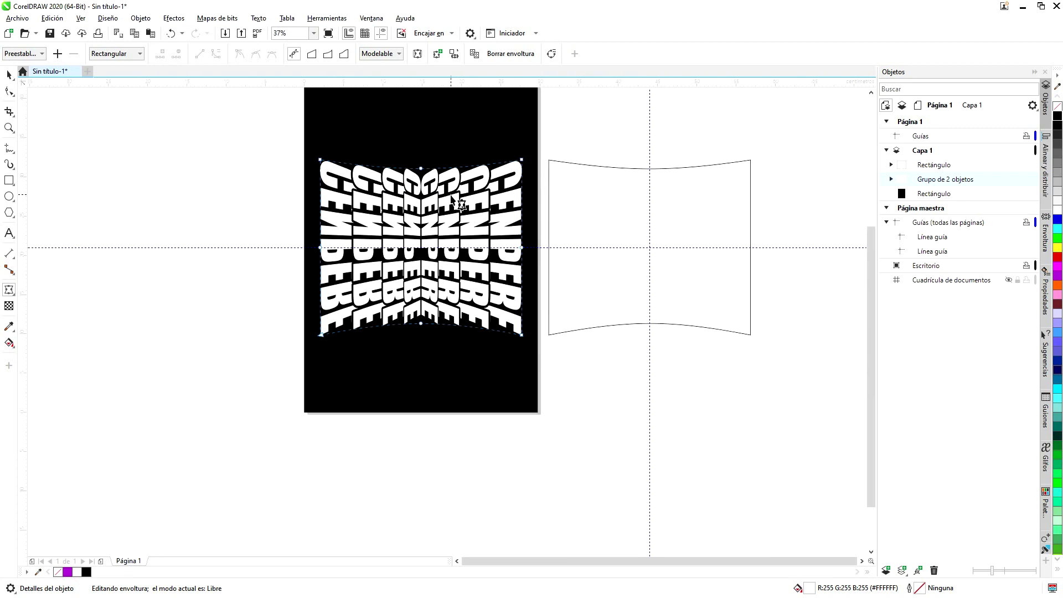
left_click(9, 74)
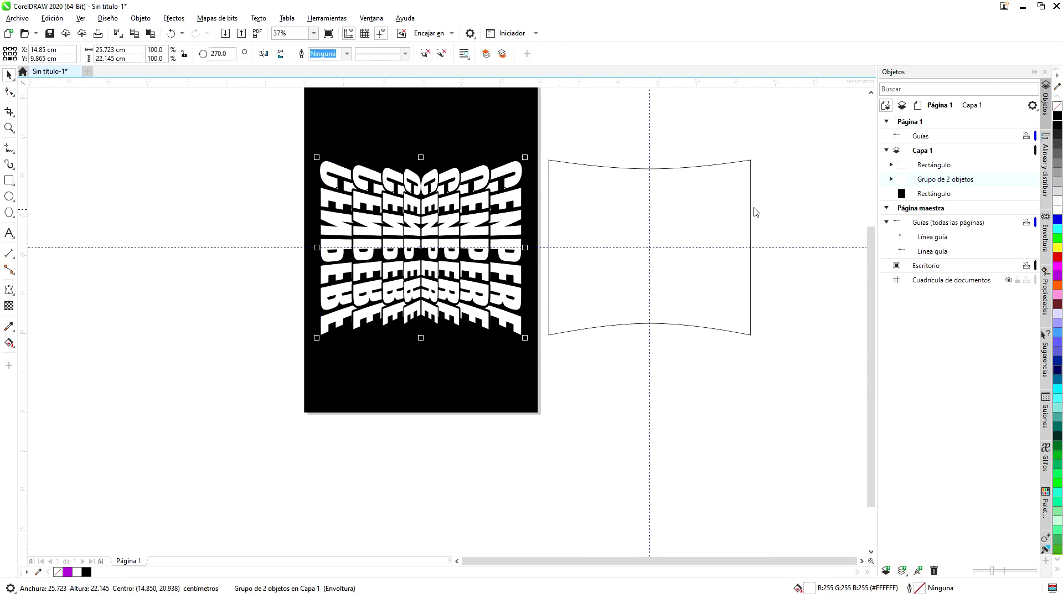
left_click(725, 195)
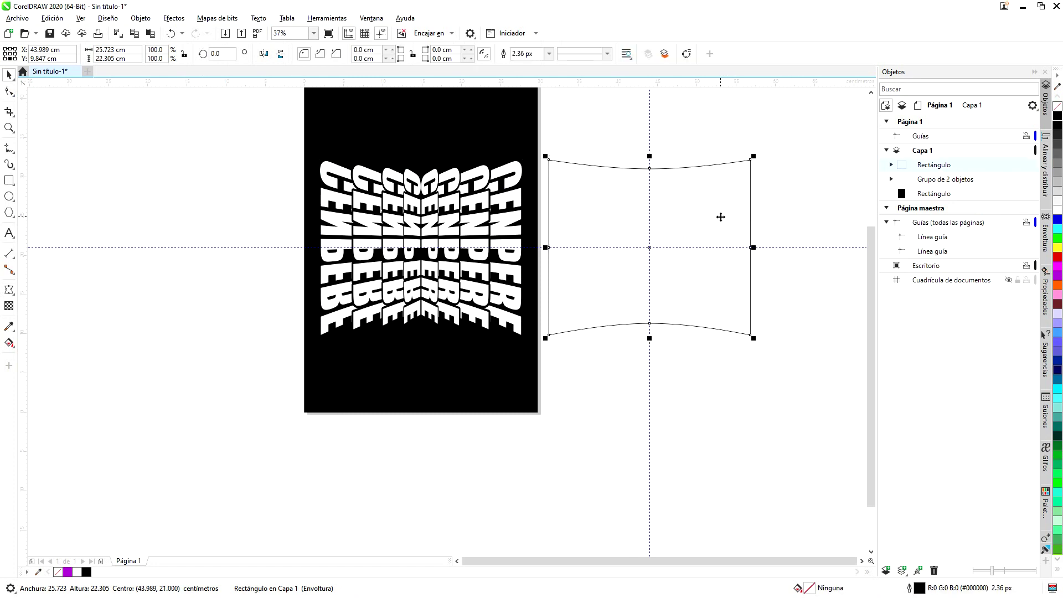
key("Delete")
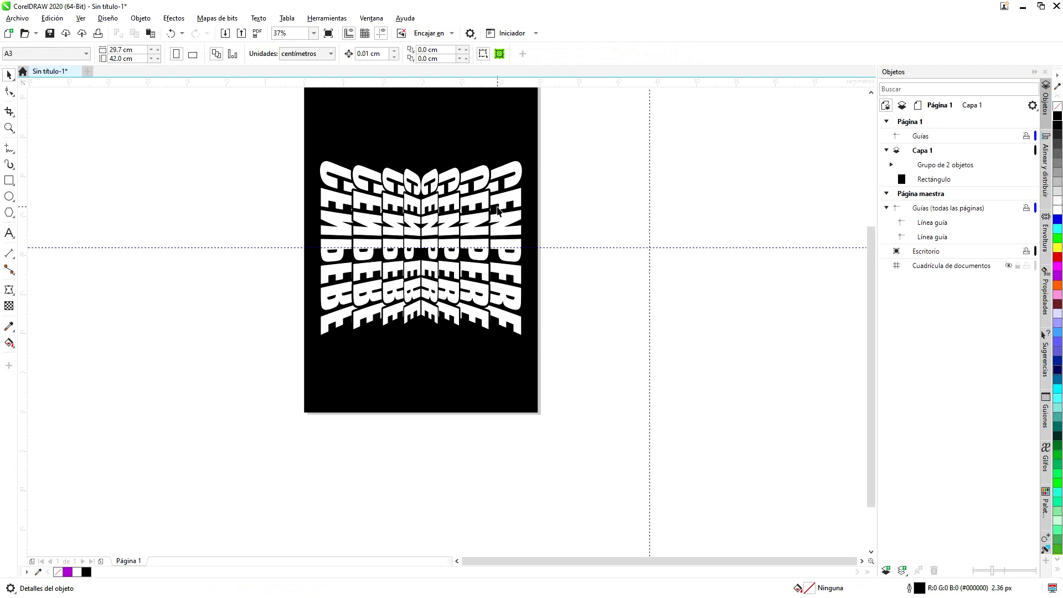
left_click(485, 198)
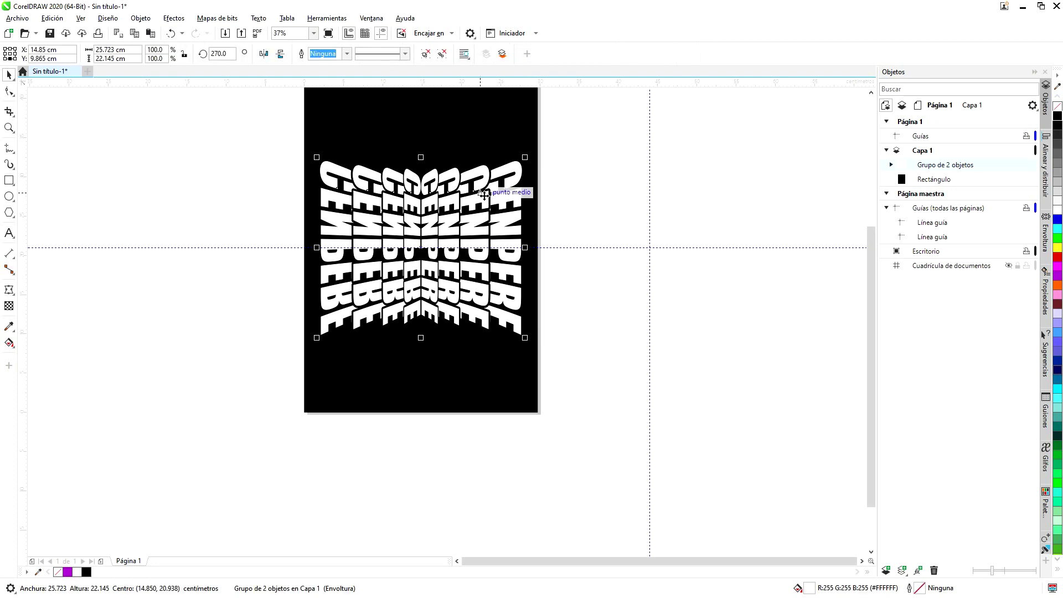
- Ungroup all of the warped CENPERE lettering and combine it into a single 1202-node curve
right_click(484, 195)
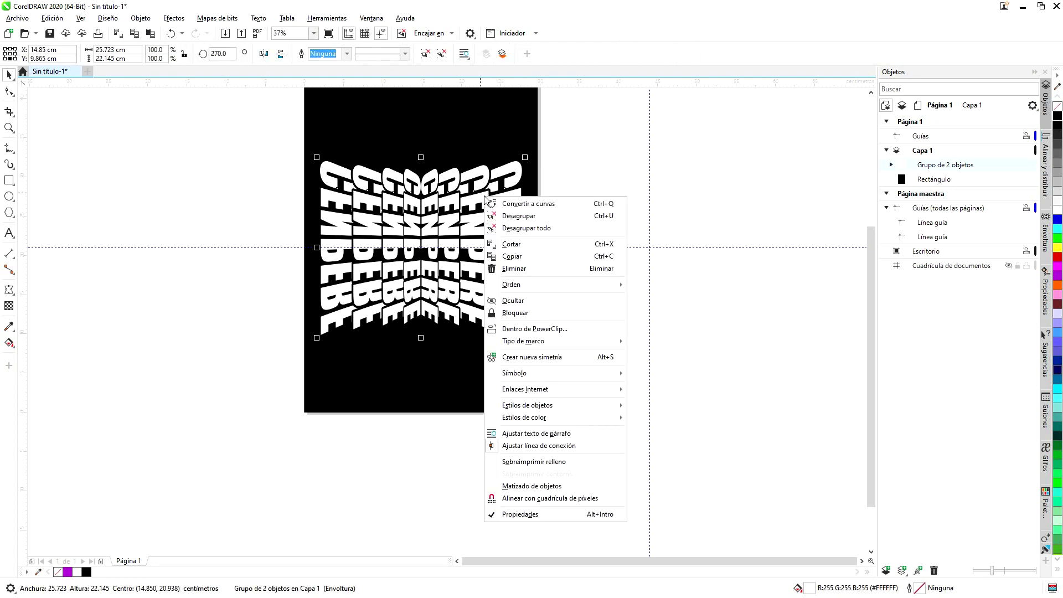
left_click(561, 233)
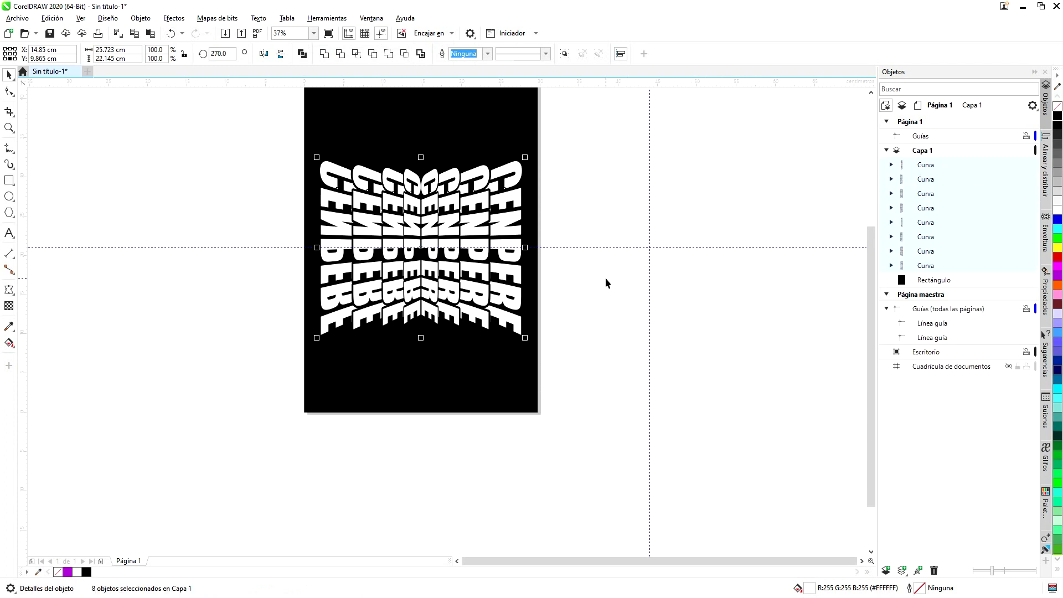
left_click(324, 54)
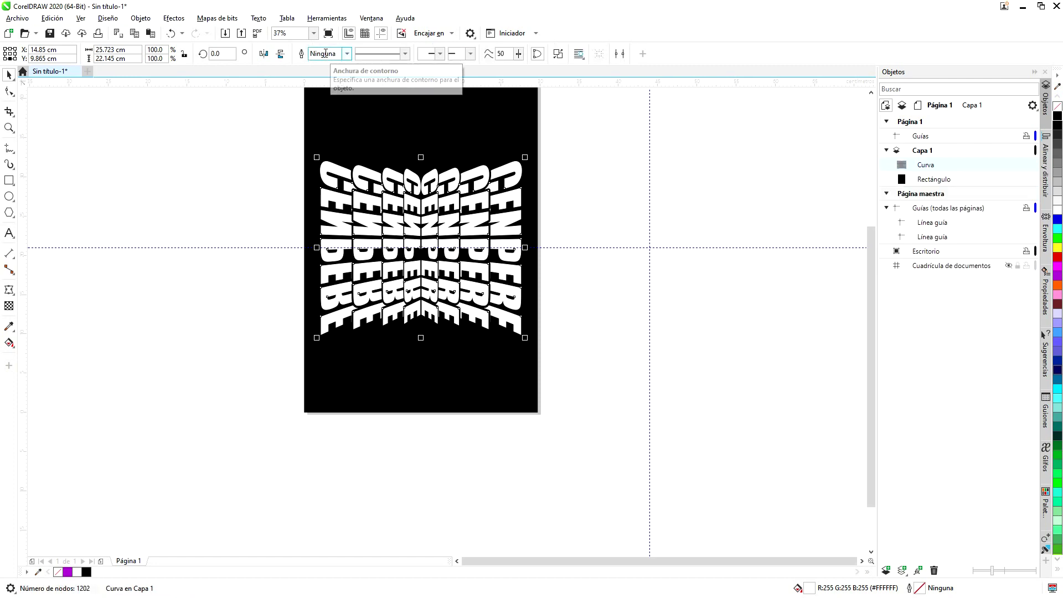
mouse_move(475, 200)
left_mouse_down()
mouse_move(500, 202)
mouse_move(475, 199)
left_mouse_up()
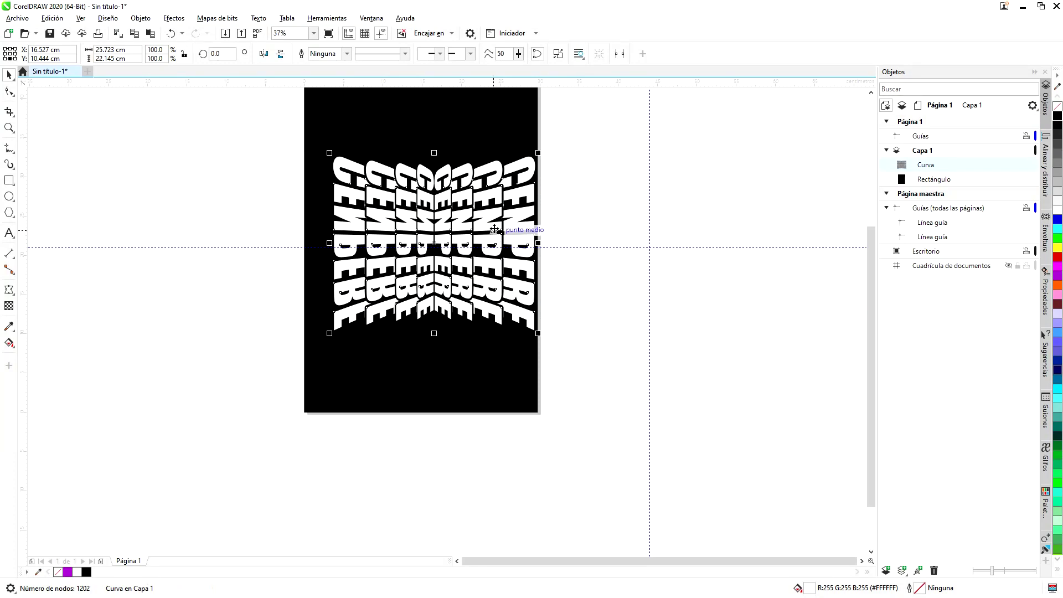
scroll(455, 196, "up", 2)
scroll(430, 301, "down", 2)
scroll(435, 300, "up", 2)
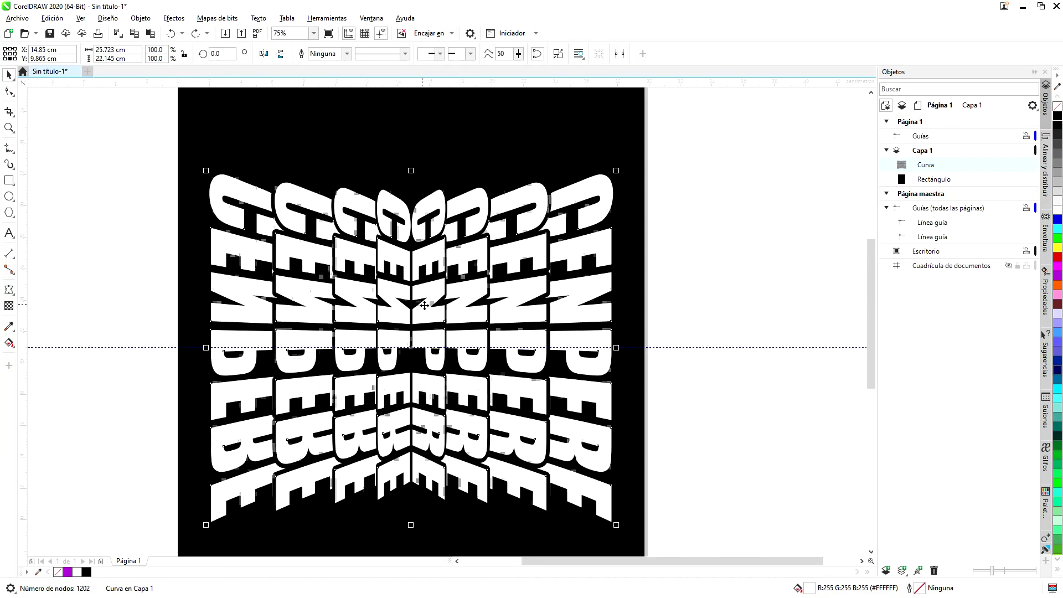
scroll(424, 305, "down", 1)
scroll(424, 306, "down", 1)
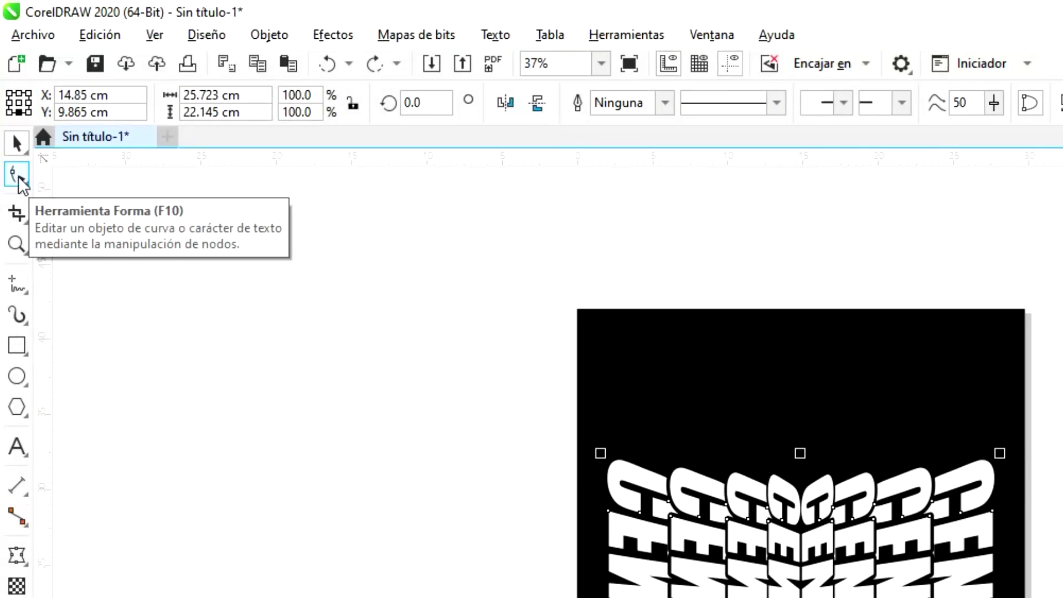
left_click(18, 176)
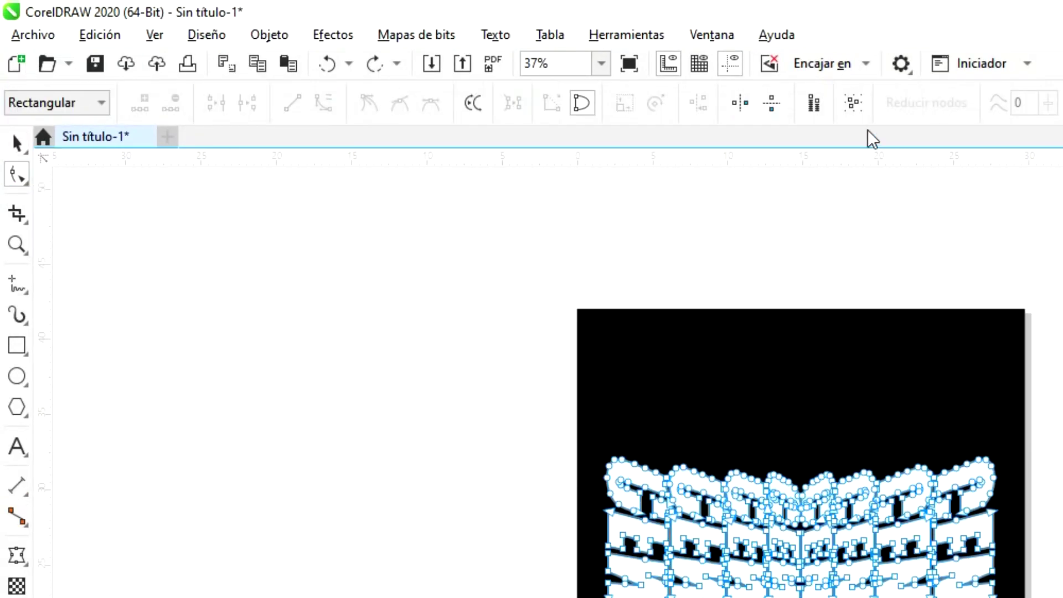
- Select all nodes of the CENPERE curve and reduce them from 1202 to 924
left_click(855, 105)
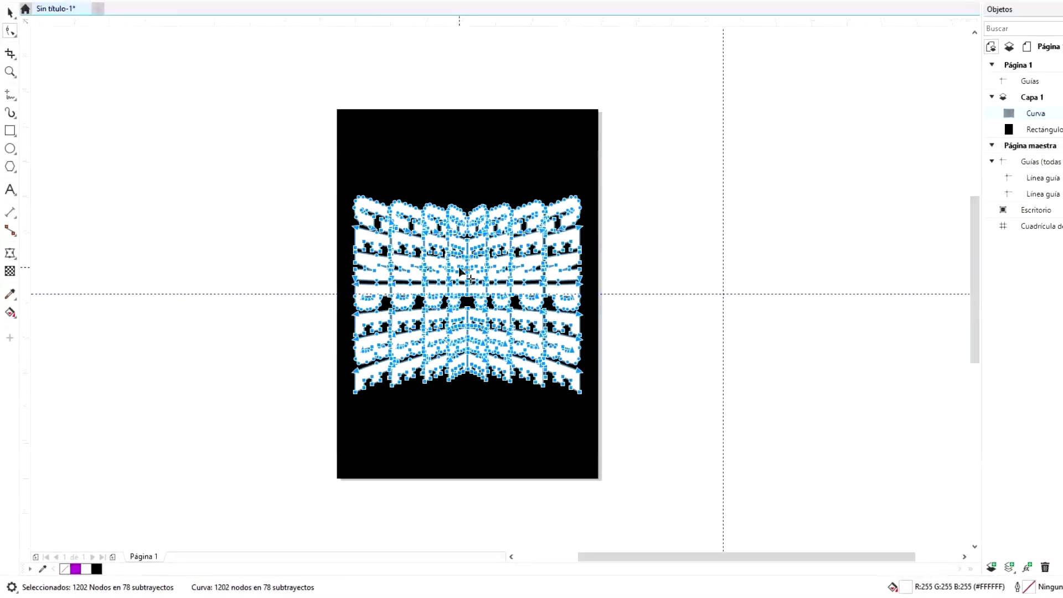
scroll(464, 266, "up", 4)
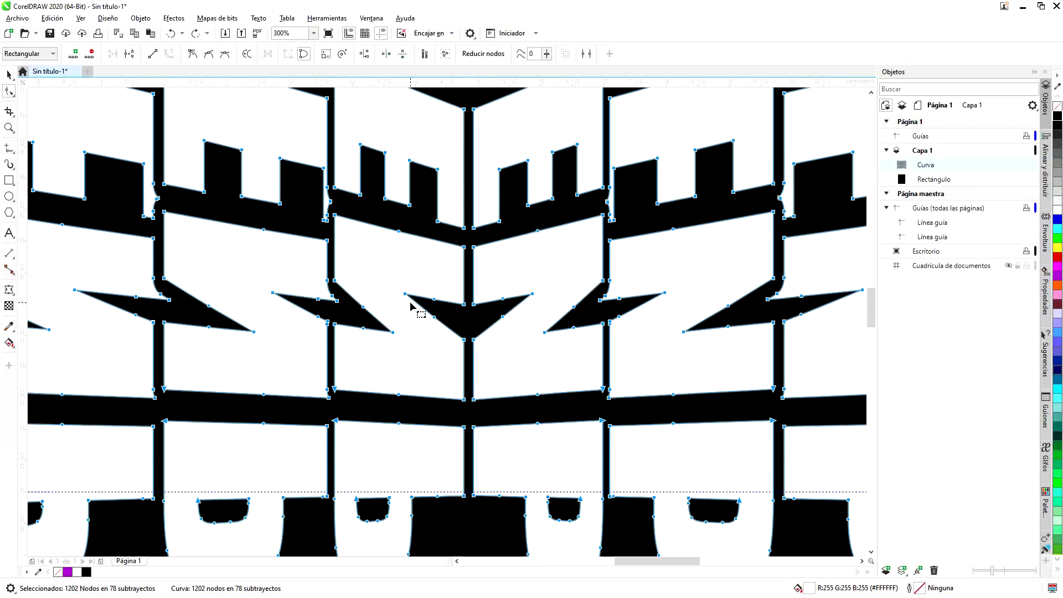
scroll(411, 307, "down", 6)
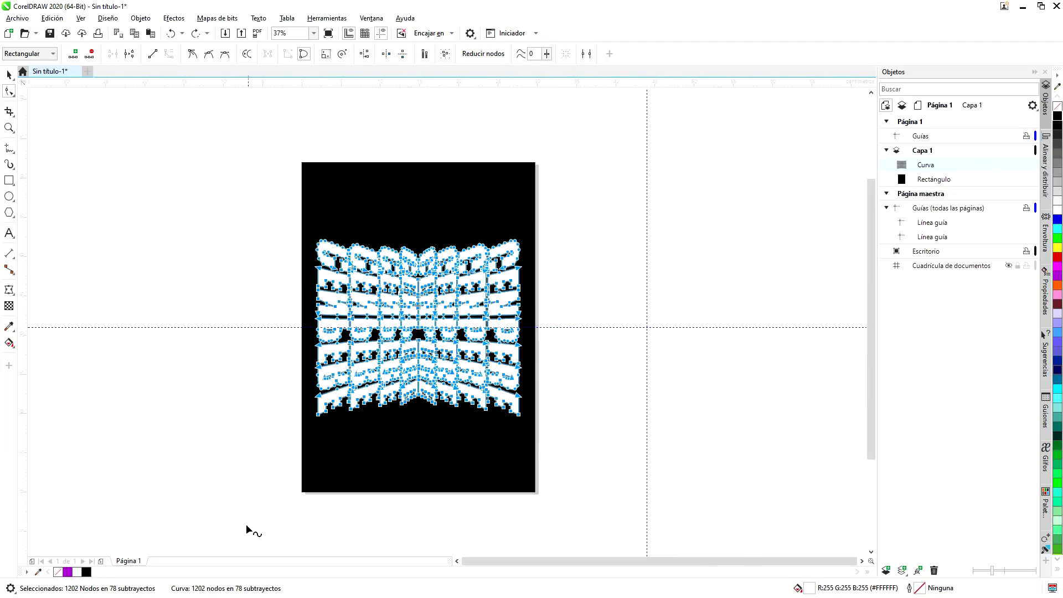
scroll(368, 388, "up", 2)
scroll(377, 413, "up", 2)
scroll(376, 412, "down", 2)
scroll(376, 412, "down", 2)
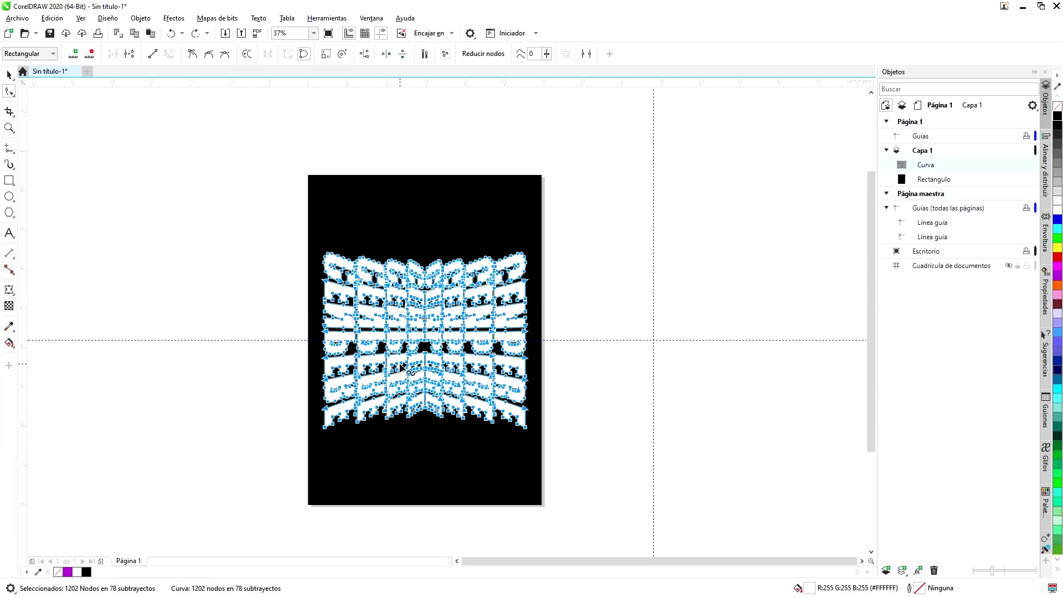
scroll(400, 367, "up", 2)
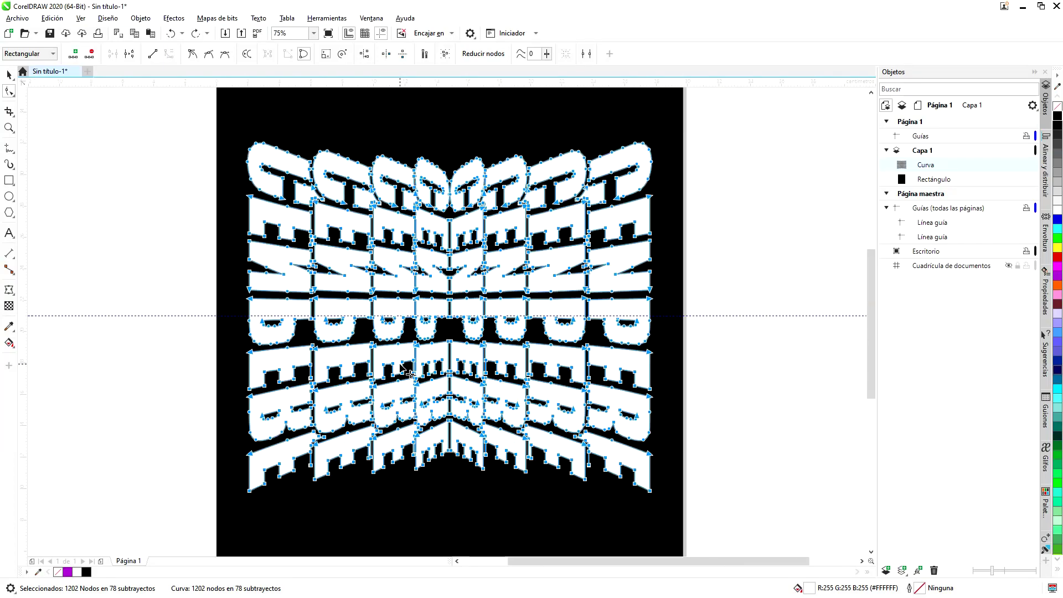
left_click(483, 54)
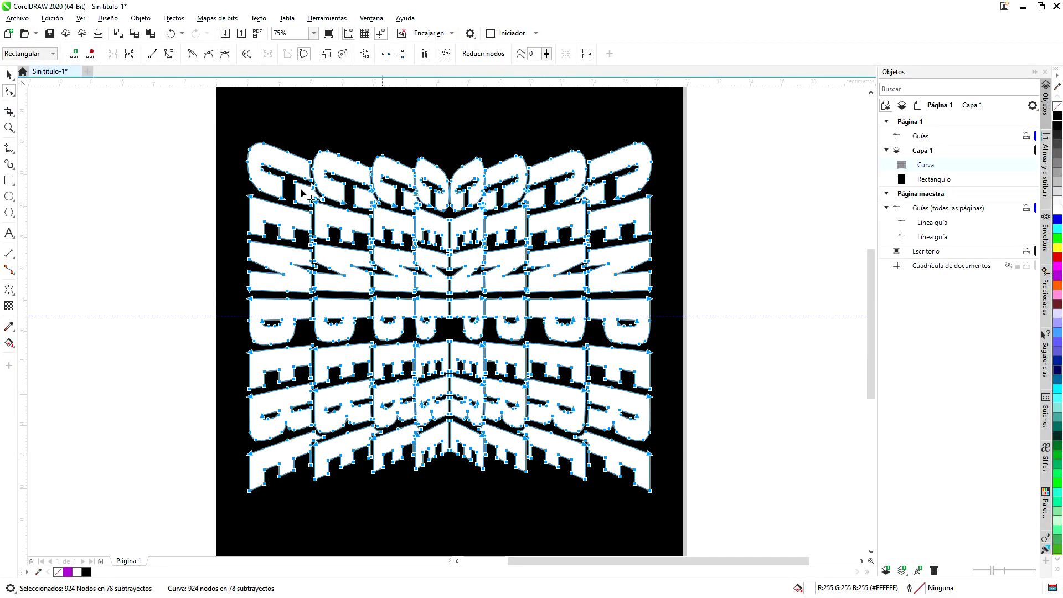
left_click(8, 76)
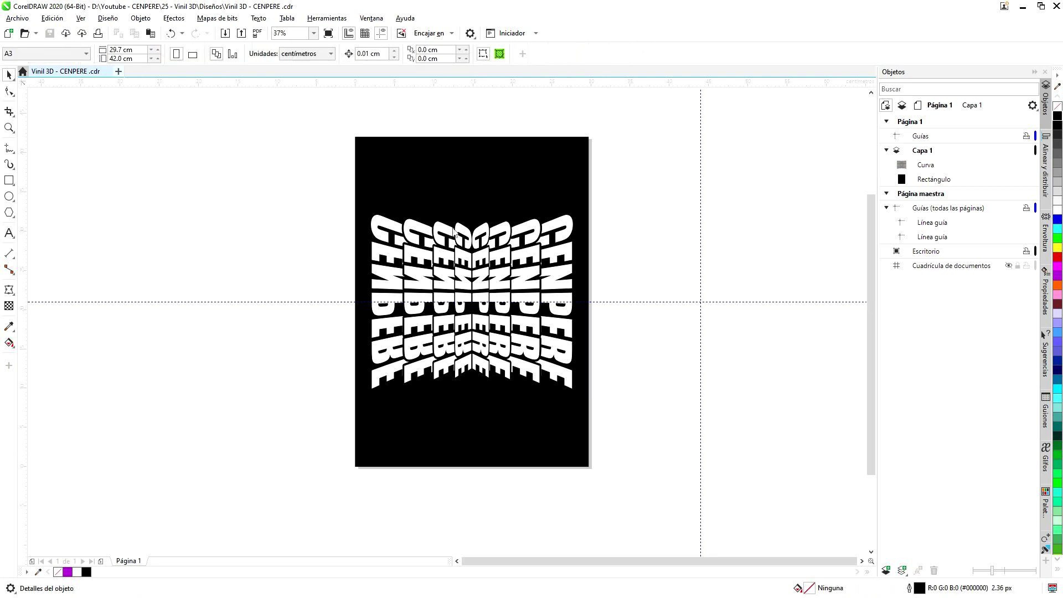
- Create a new document using the Adobe RGB colour profile
key("ctrl+n")
left_click(565, 369)
left_click(549, 124)
left_click(574, 440)
- Set the page size to A3, keep the units, and hide the printable area
left_click(47, 53)
left_click(46, 79)
left_click(331, 53)
left_click(247, 159)
left_click(80, 18)
mouse_move(168, 211)
left_click(261, 231)
- Add a page-sized rectangle filled purple and fit the page in view
double_click(9, 179)
key("shift+F4")
left_click(1057, 275)
- Type an enlarged MAGALY in Impact, then undo and delete it
left_click(9, 232)
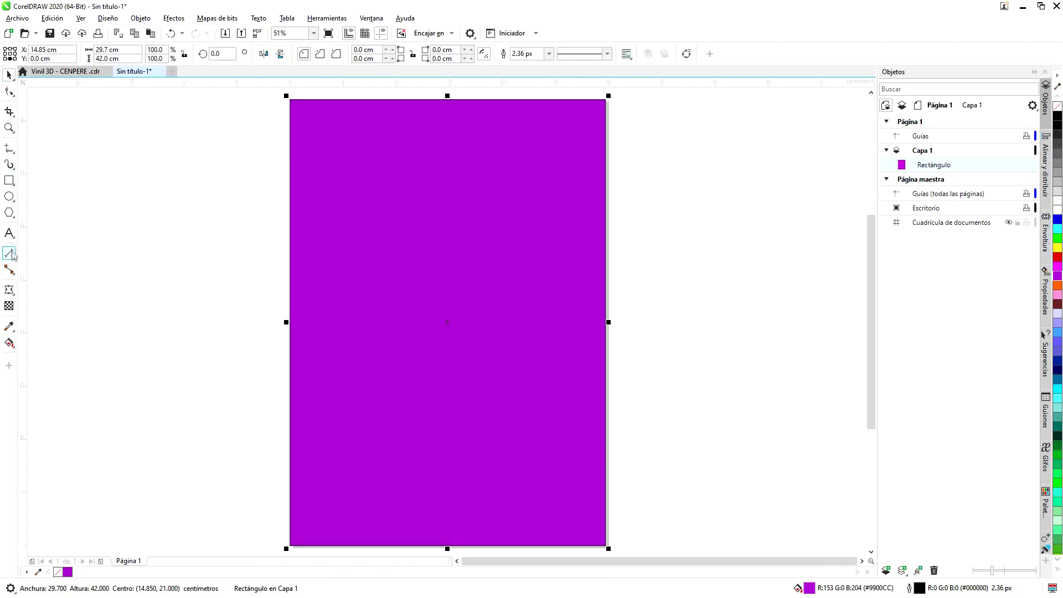
left_click(422, 288)
type("MAGALY")
left_click_drag(414, 165, 567, 268)
left_click(384, 54)
left_click(343, 89)
left_click(9, 75)
left_click(384, 54)
left_click(344, 88)
key("ctrl+z")
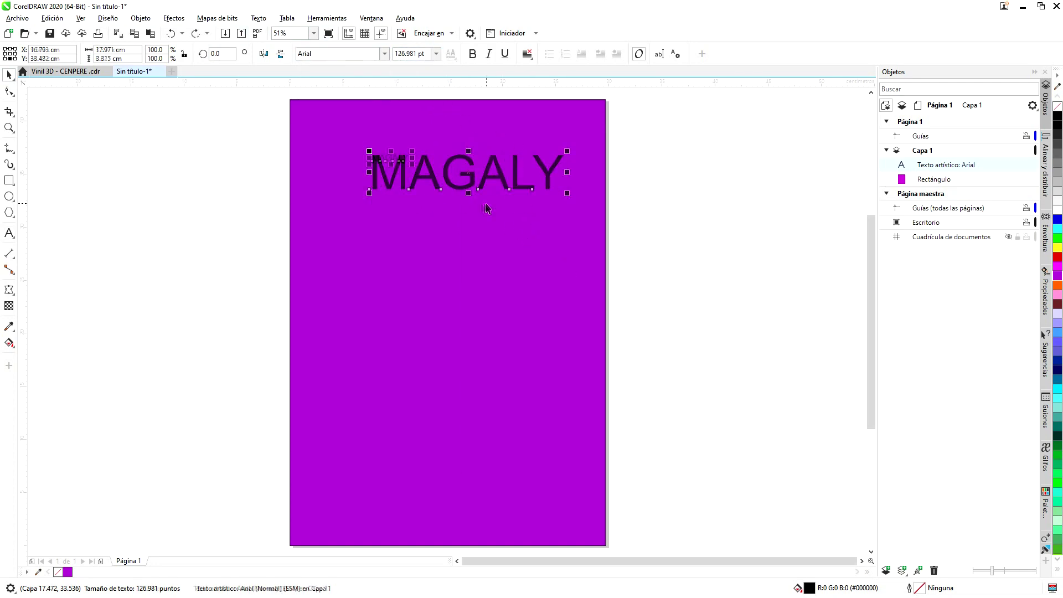
key("Delete")
- Type MAGALY again in Impact, enlarge it to about 231 pt, and fill it white
left_click(9, 233)
left_click(347, 167)
type("MAGALY")
left_click_drag(386, 171, 526, 237)
left_click(9, 74)
left_click(384, 53)
left_click(358, 88)
left_click_drag(482, 196, 578, 224)
left_click_drag(343, 223, 309, 233)
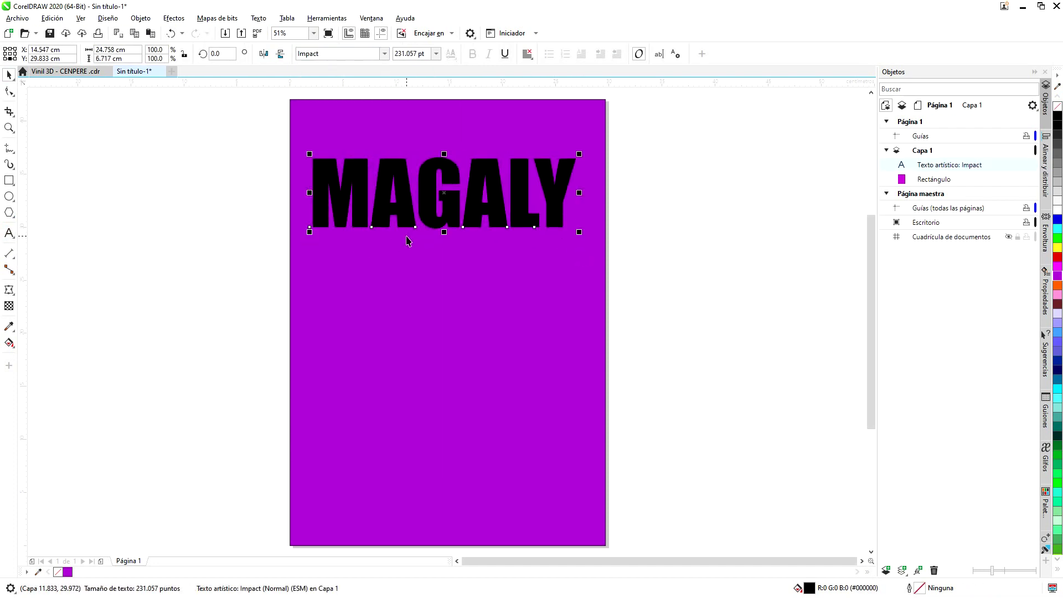
left_click(1057, 210)
- Pull a black contour outward around MAGALY
left_click(11, 294)
scroll(446, 214, "up", 2)
left_click_drag(445, 256, 464, 271)
- Undo and redo changes, ending with the black contour removed from MAGALY
scroll(460, 272, "up", 1)
scroll(464, 263, "down", 2)
scroll(466, 265, "up", 1)
key("Delete")
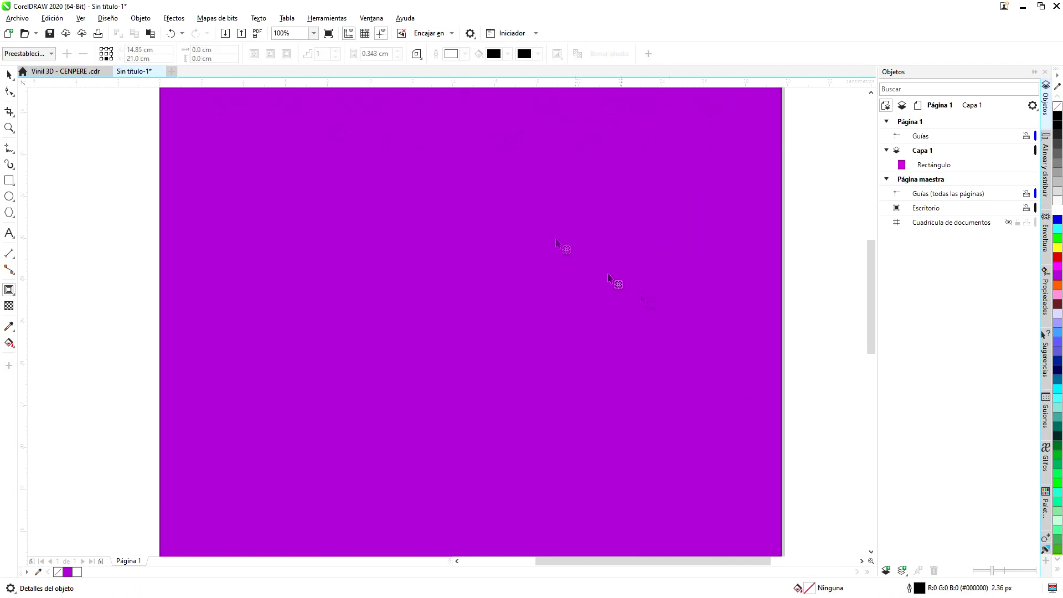
key("ctrl+z")
key("space")
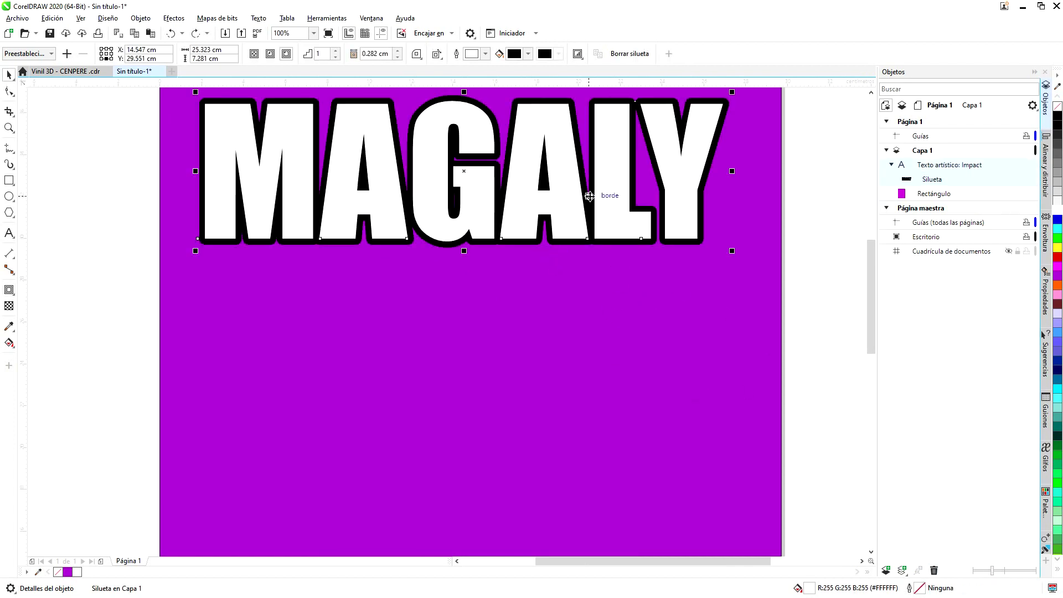
key("ctrl+z")
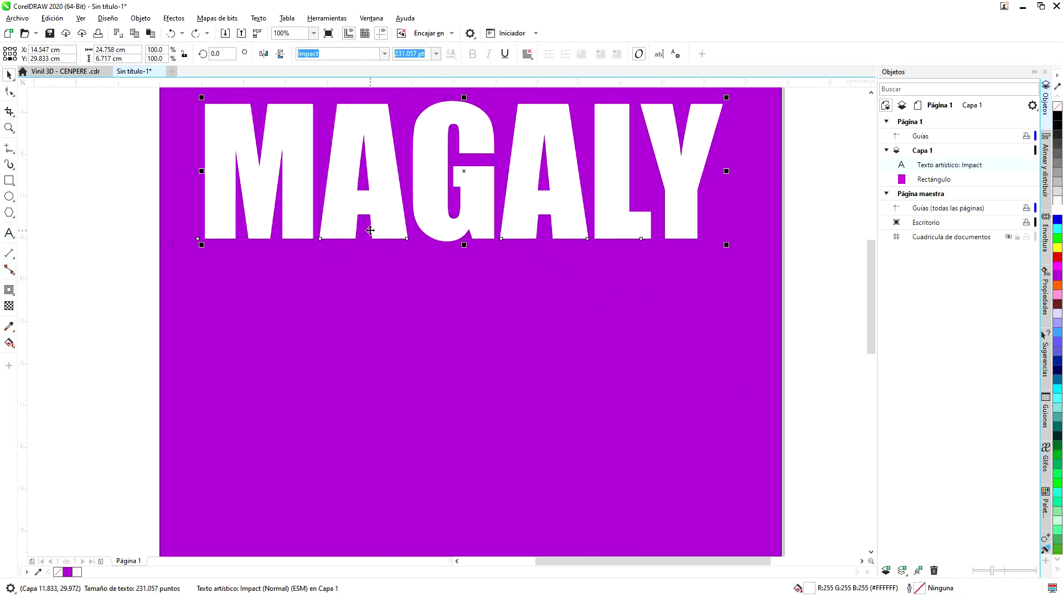
- Pull a new outward contour from MAGALY and break it apart into its own curve
scroll(468, 241, "up", 2)
key("space")
left_click_drag(472, 241, 447, 255)
scroll(447, 256, "down", 4)
left_click(9, 76)
key("ctrl+k")
left_click(287, 190)
- Convert the MAGALY text to curves and group it with its contour
left_click(345, 164)
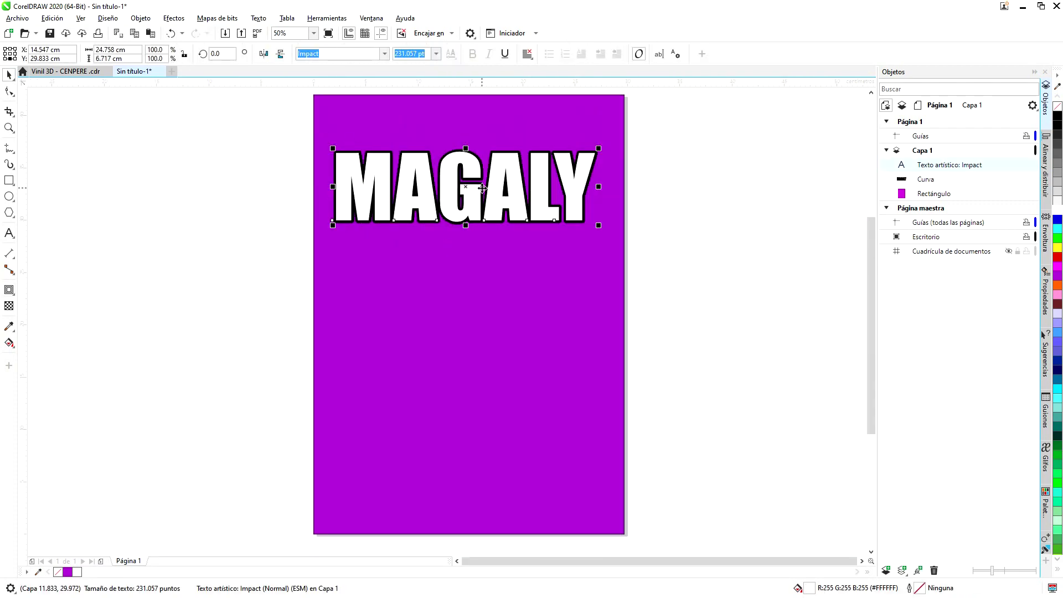
key("ctrl+q")
scroll(468, 201, "up", 1)
scroll(441, 200, "down", 1)
left_click_drag(266, 128, 615, 246)
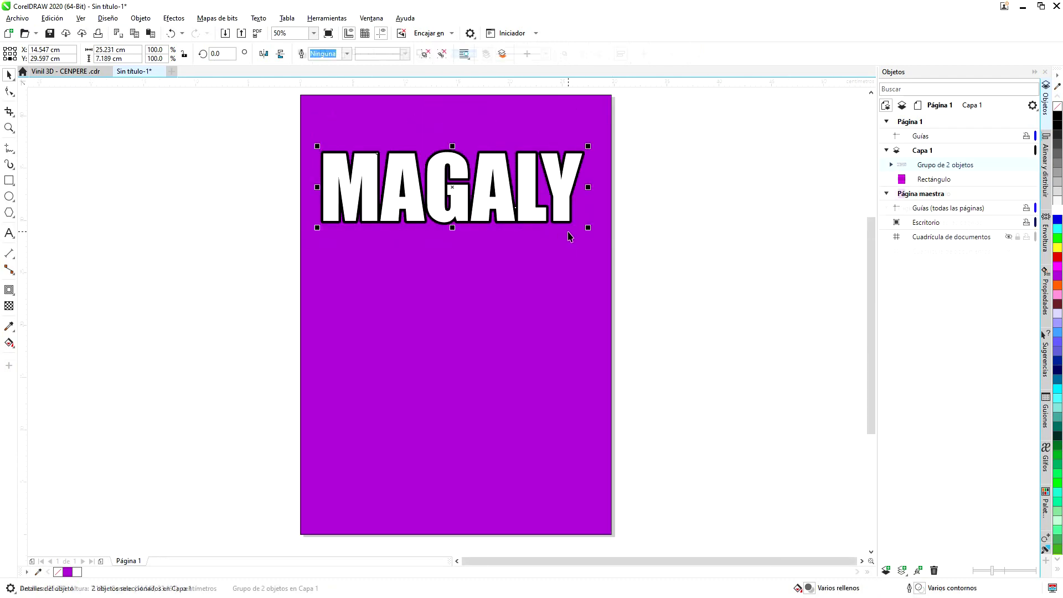
key("ctrl+g")
- Undo and redo recent steps to restore the enlargement, white fill and contour
scroll(450, 142, "up", 2)
left_click(9, 180)
key("ctrl+z")
key("ctrl+z")
key("ctrl+z")
key("ctrl+z")
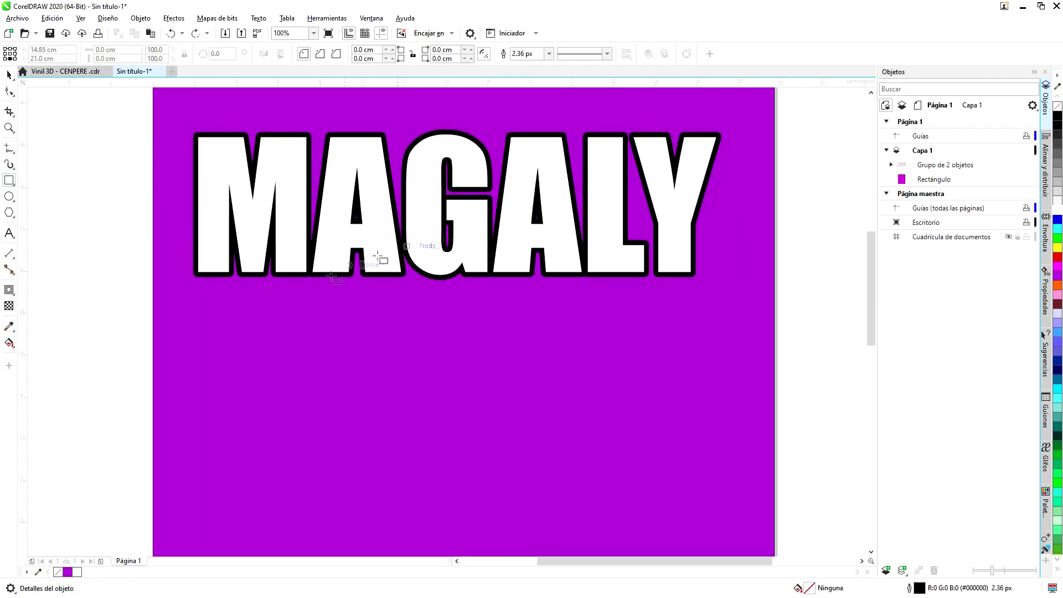
key("ctrl+z")
scroll(320, 272, "down", 2)
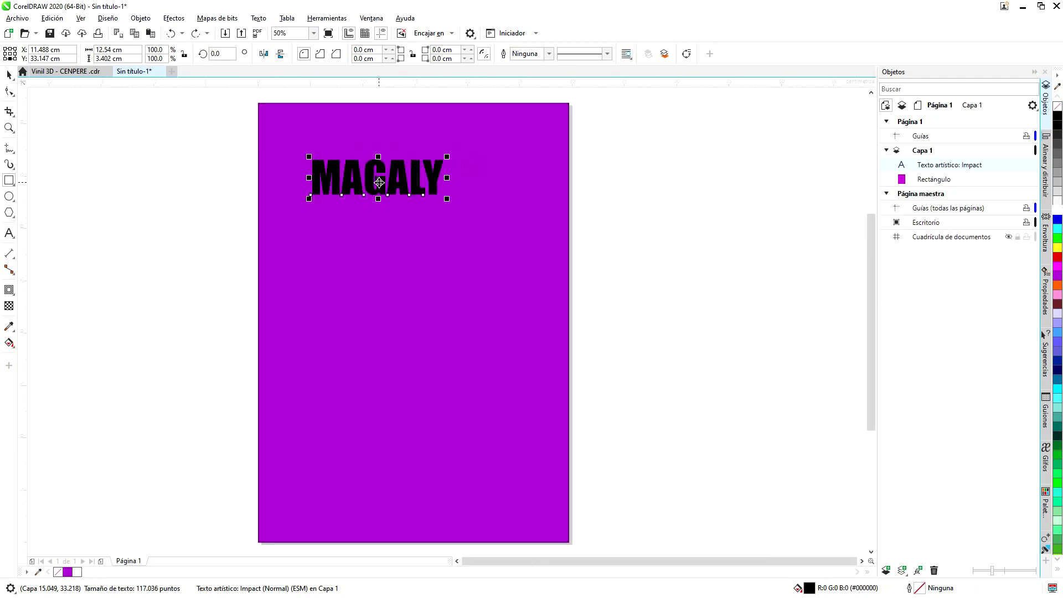
key("ctrl+shift+z")
key("ctrl+shift+z")
key("ctrl+shift+z")
key("ctrl+shift+z")
key("ctrl+z")
- Create a page-sized rectangle, then undo it
left_click(9, 75)
left_click(9, 181)
left_click(9, 74)
left_click(301, 176)
left_click(9, 180)
double_click(8, 181)
key("ctrl+z")
- Draw a tall rectangle at MAGALY's left edge and copy it to the right
double_click(8, 182, "shift")
scroll(259, 196, "up", 1)
left_click_drag(280, 114, 338, 281)
left_click_drag(276, 197, 304, 196)
key("space")
left_click_drag(337, 281, 822, 268)
key("ctrl+z")
left_click_drag(337, 264, 821, 264)
right_click(821, 264)
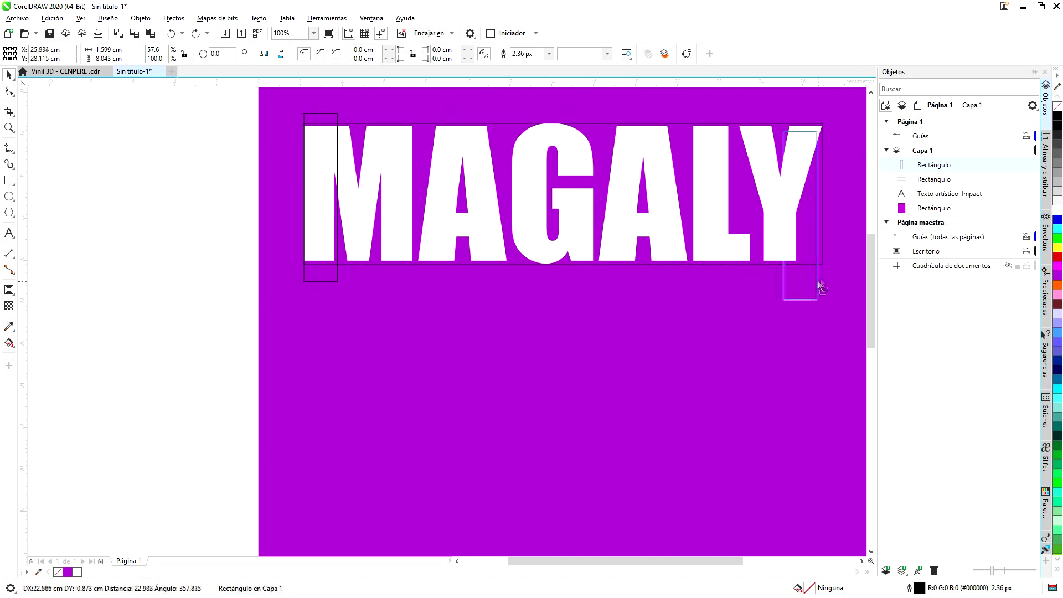
- Convert the horizontal rectangle behind MAGALY to curves, then undo that
left_click(930, 195)
key("ctrl+q")
key("F10")
scroll(334, 263, "up", 3)
scroll(373, 298, "down", 3)
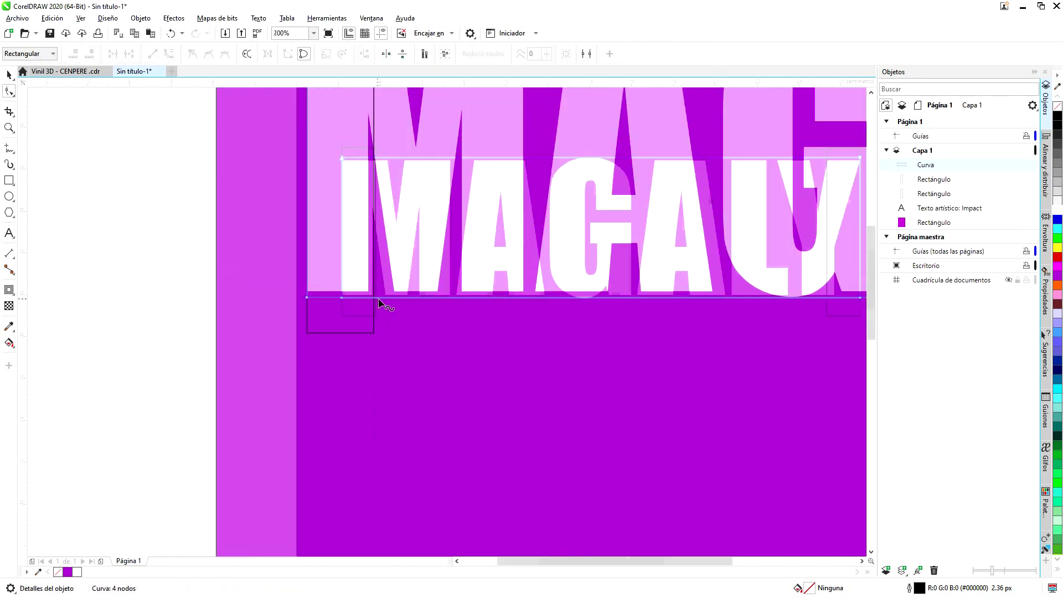
key("ctrl+z")
key("ctrl+z")
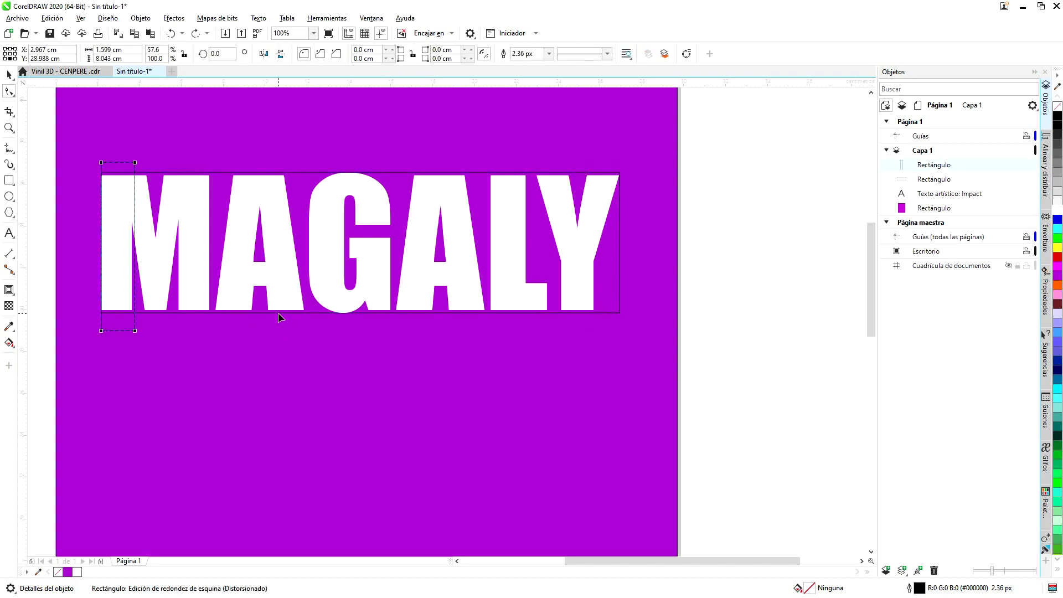
- Copy the narrow guide to the word's right end and reshape the wide rectangle into a slanted trapezoid
key("space")
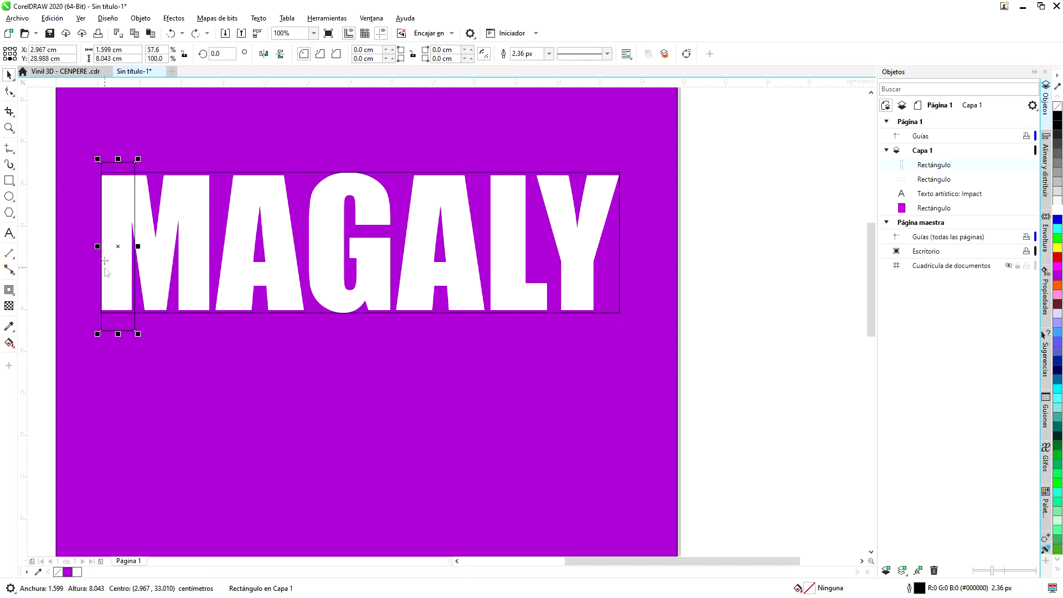
left_click_drag(135, 314, 616, 314)
left_click(933, 193)
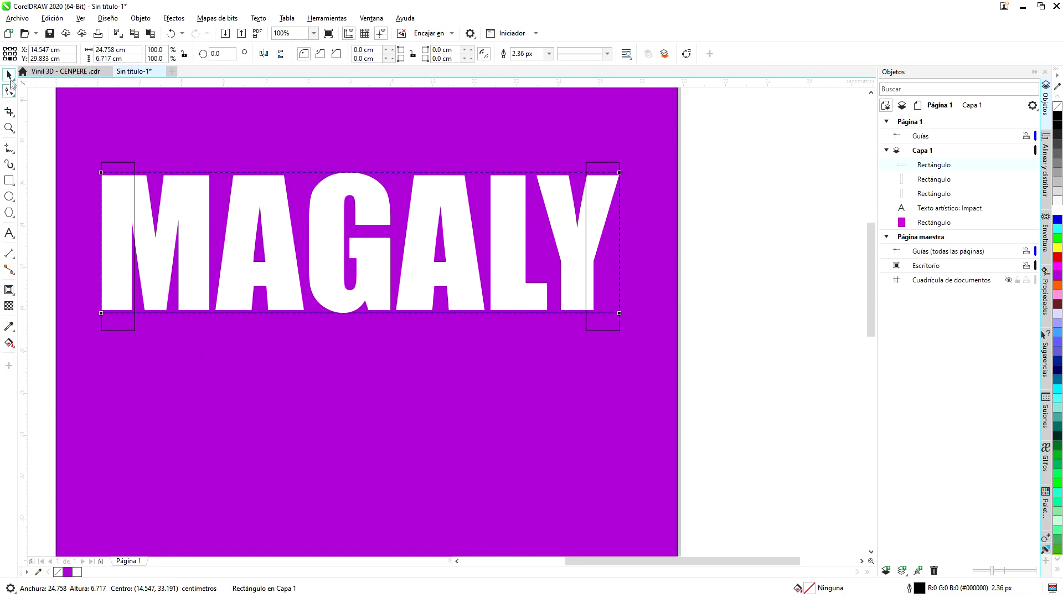
key("ctrl+q")
key("F10")
double_click(136, 313)
double_click(619, 313)
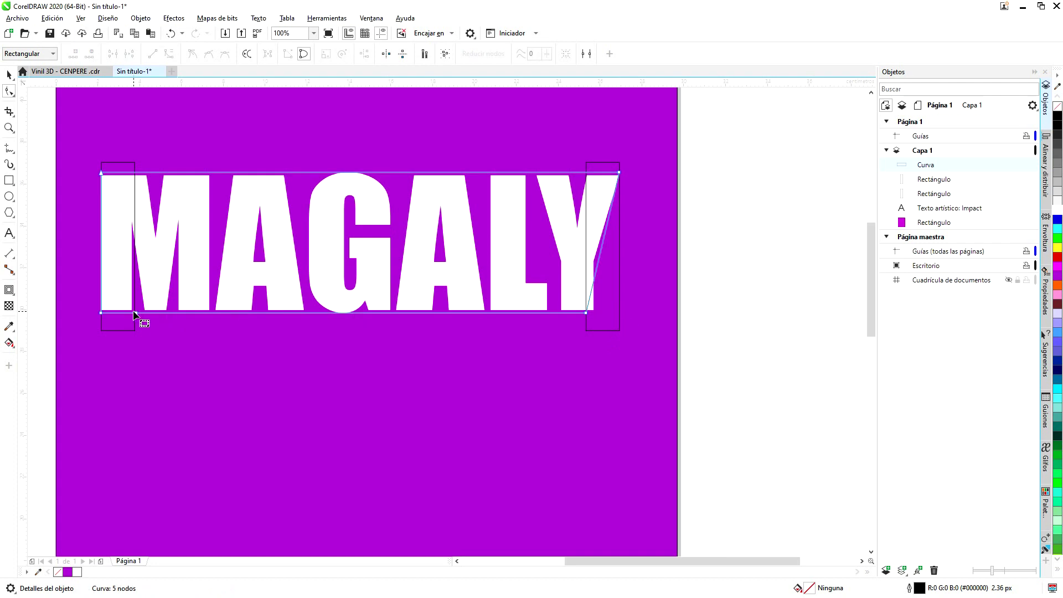
- Move the trapezoid beside the page, delete both narrow guides, and convert MAGALY to curves
left_click(9, 74)
left_click_drag(127, 230, 724, 249)
left_click(613, 314)
key("Delete")
left_click(133, 328)
key("Delete")
scroll(414, 238, "down", 1)
left_click(491, 244)
key("ctrl+q")
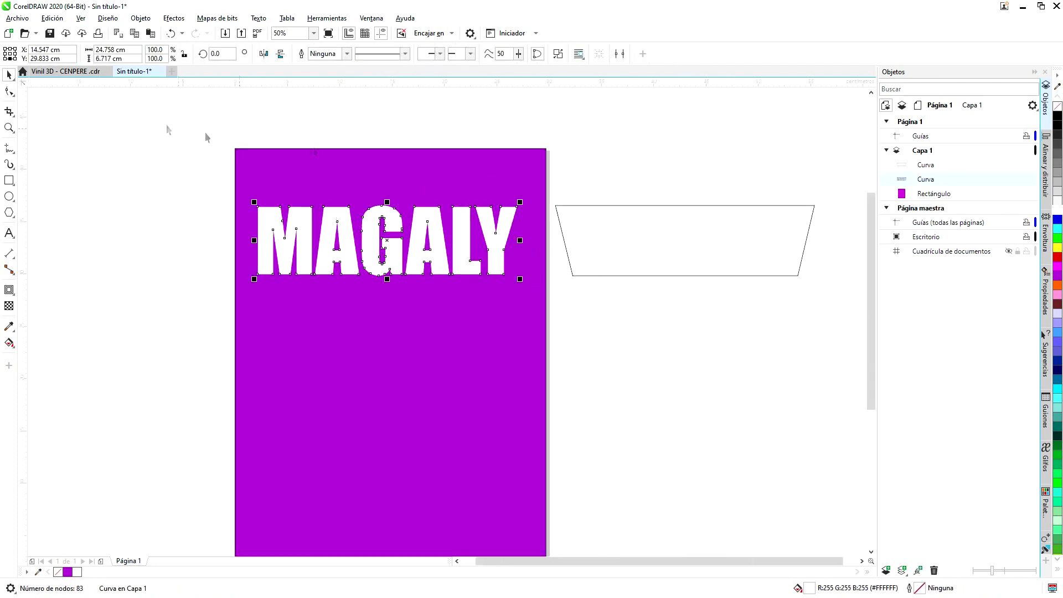
- Apply an envelope to MAGALY created from the trapezoid shape
left_click(13, 294)
left_click(39, 338)
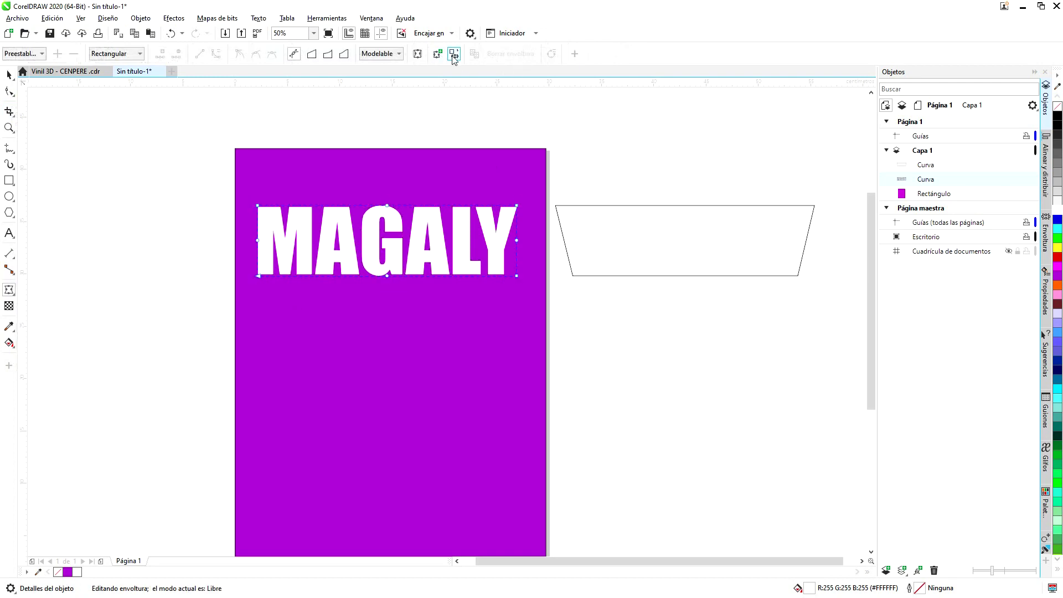
left_click(454, 54)
left_click(565, 247)
left_click(11, 78)
- Add an outer black contour, break it apart, and group it with the lettering
left_click(14, 293)
left_click(46, 303)
scroll(386, 275, "up", 2)
mouse_move(386, 276)
left_mouse_down()
mouse_move(379, 292)
mouse_move(396, 276)
left_mouse_up()
scroll(387, 260, "down", 1)
scroll(407, 244, "up", 2)
scroll(451, 244, "down", 2)
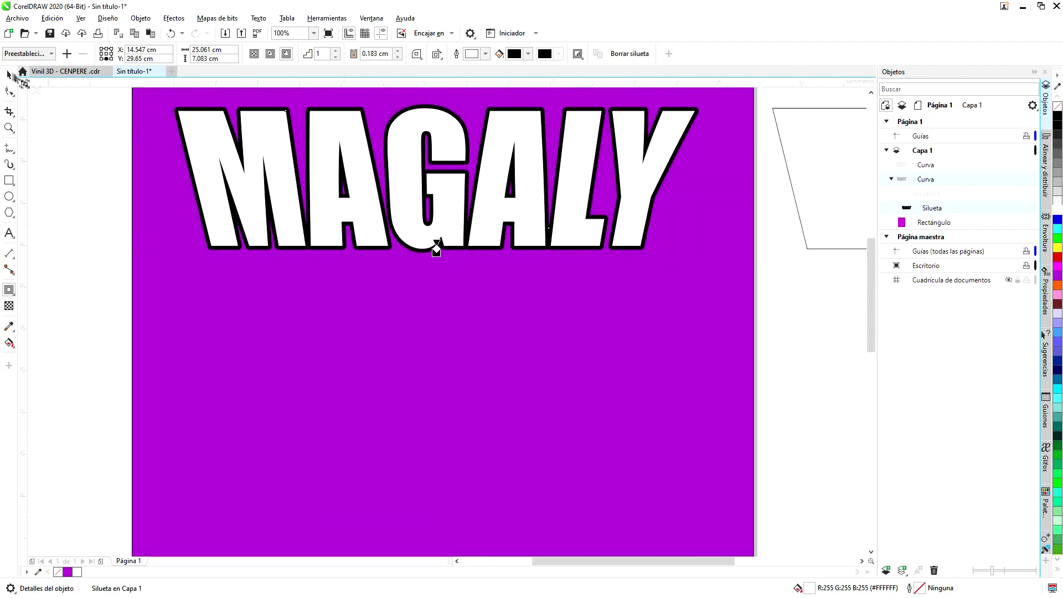
key("ctrl+k")
scroll(83, 263, "down", 1)
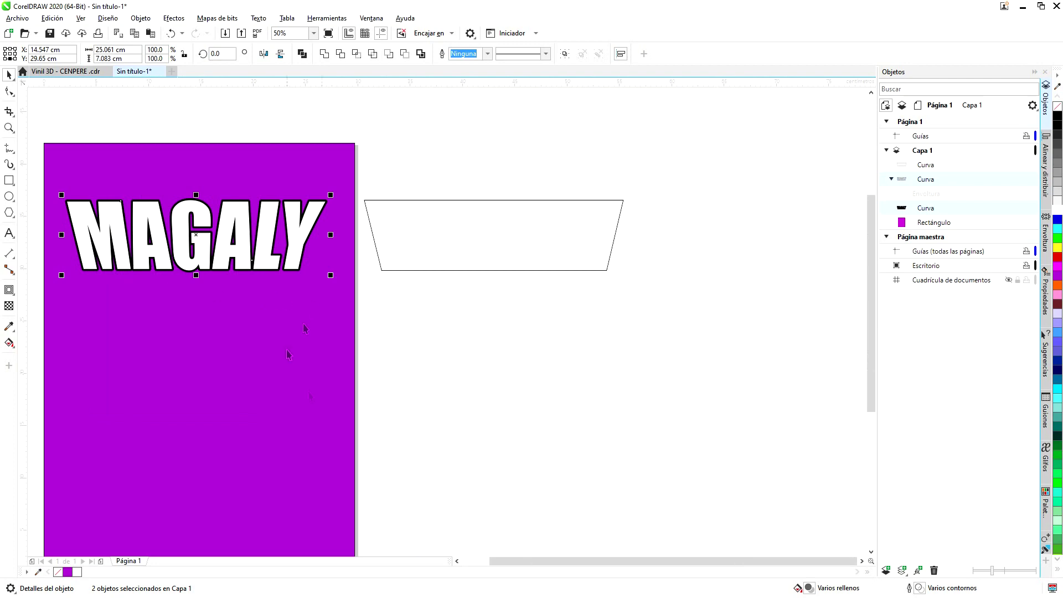
scroll(304, 328, "left", 3)
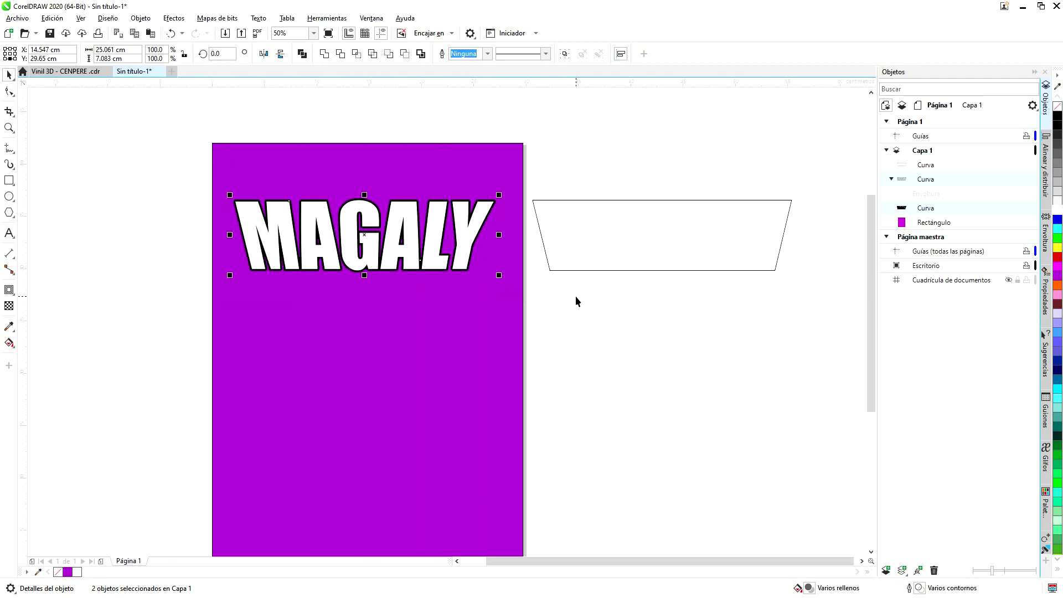
key("ctrl+g")
- Drag a copy of the MAGALY row below the original and flatten it vertically
scroll(352, 224, "up", 1)
left_click_drag(366, 175, 370, 294)
left_click_drag(378, 440, 380, 414)
key("ctrl+d")
key("ctrl+d")
scroll(463, 449, "down", 1)
key("ctrl+z")
key("ctrl+z")
scroll(408, 388, "up", 2)
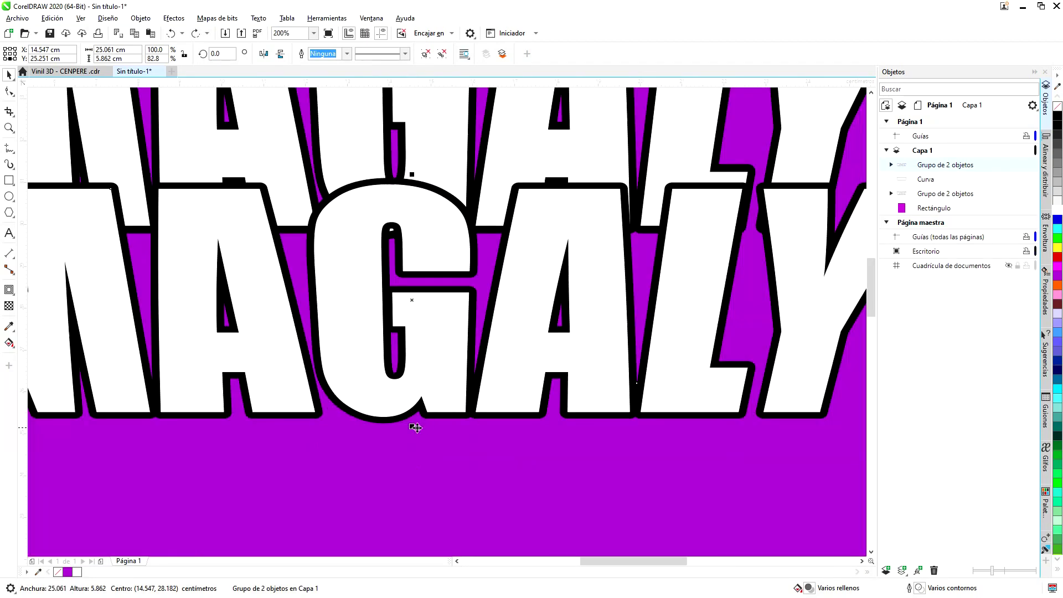
key("ctrl+z")
- Flatten the copy to about 80% height and repeat with Ctrl+R to make four rows
left_click_drag(411, 478, 410, 434)
scroll(447, 435, "down", 2)
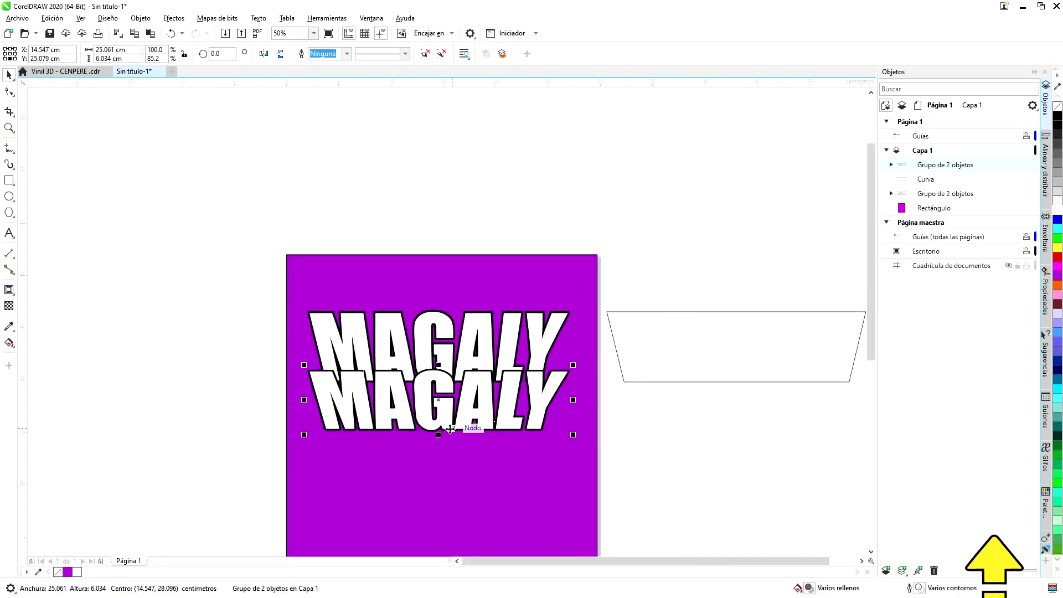
key("ctrl+r")
key("ctrl+r")
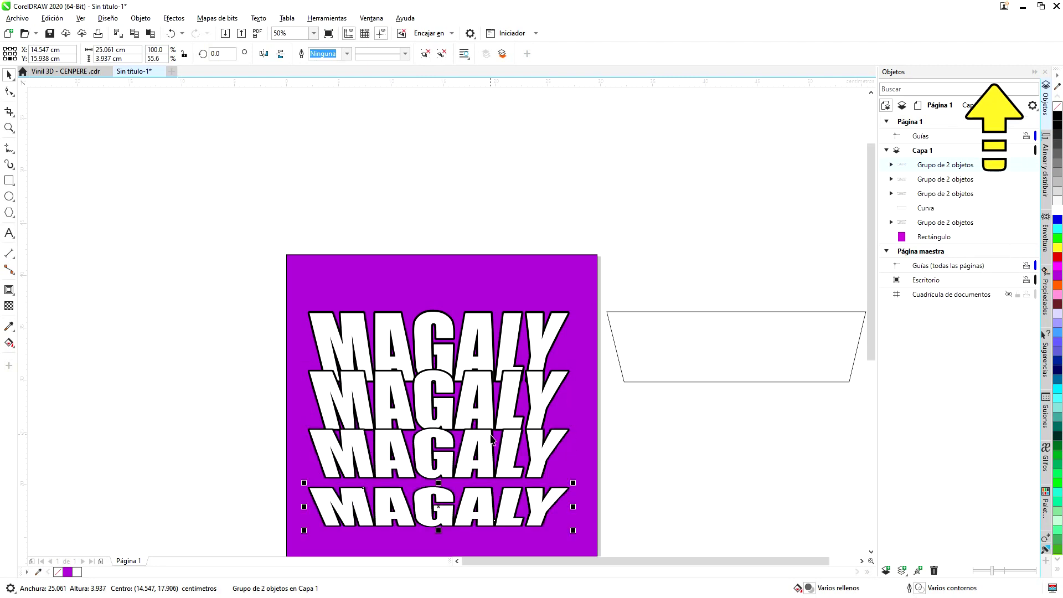
key("ctrl+z")
key("ctrl+z")
key("ctrl+z")
scroll(436, 447, "up", 1)
left_click_drag(440, 441, 436, 396)
key("ctrl+r")
key("ctrl+r")
scroll(463, 391, "down", 1)
scroll(438, 438, "up", 1)
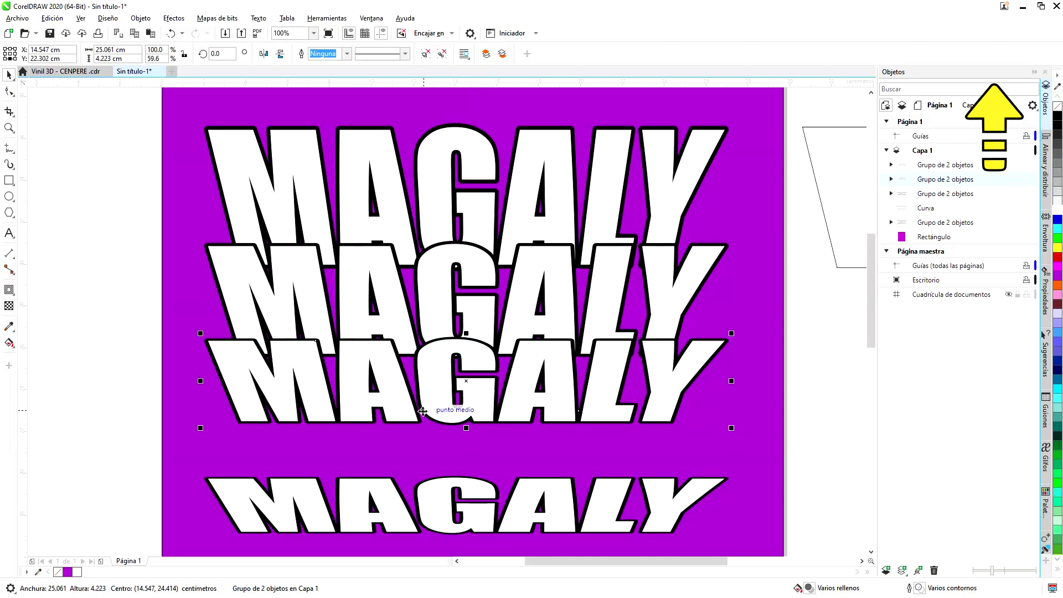
- Tighten the row spacing, shorten the top row slightly, and ungroup all four MAGALY rows
left_click_drag(440, 401, 441, 400)
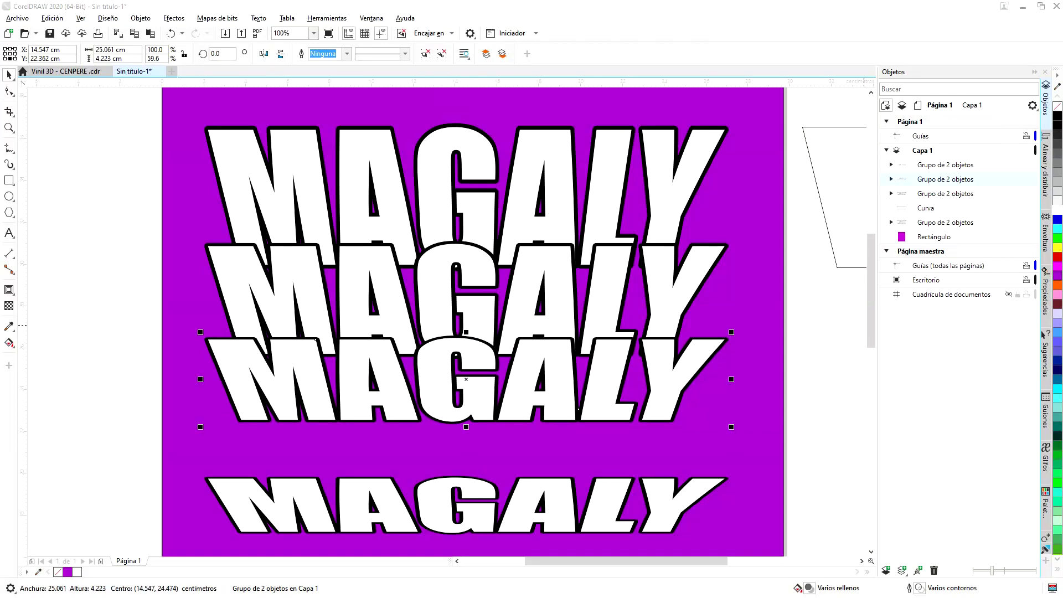
left_click_drag(483, 493, 484, 424)
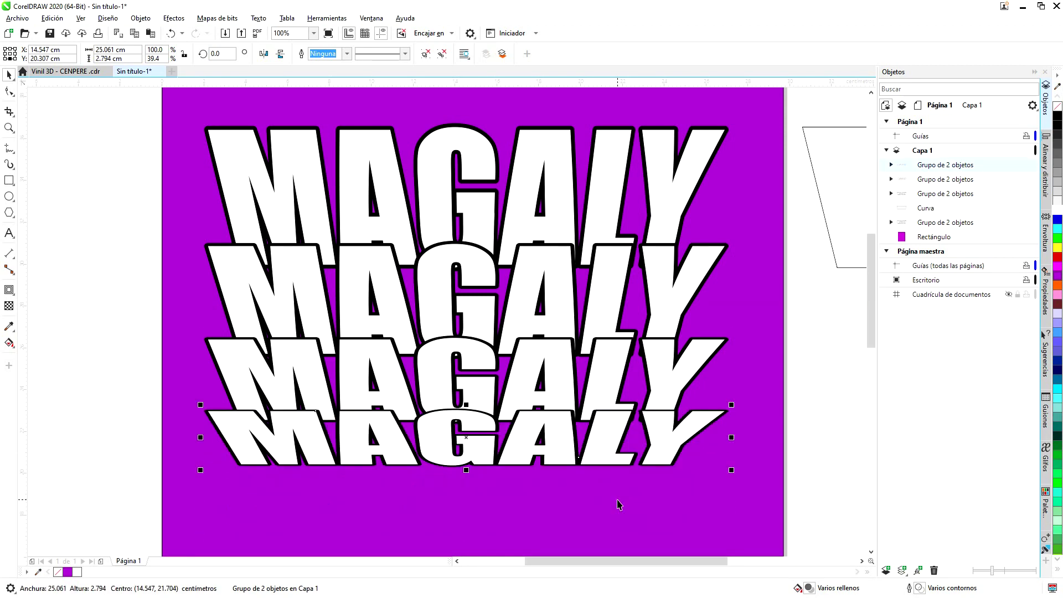
left_click_drag(466, 121, 466, 131)
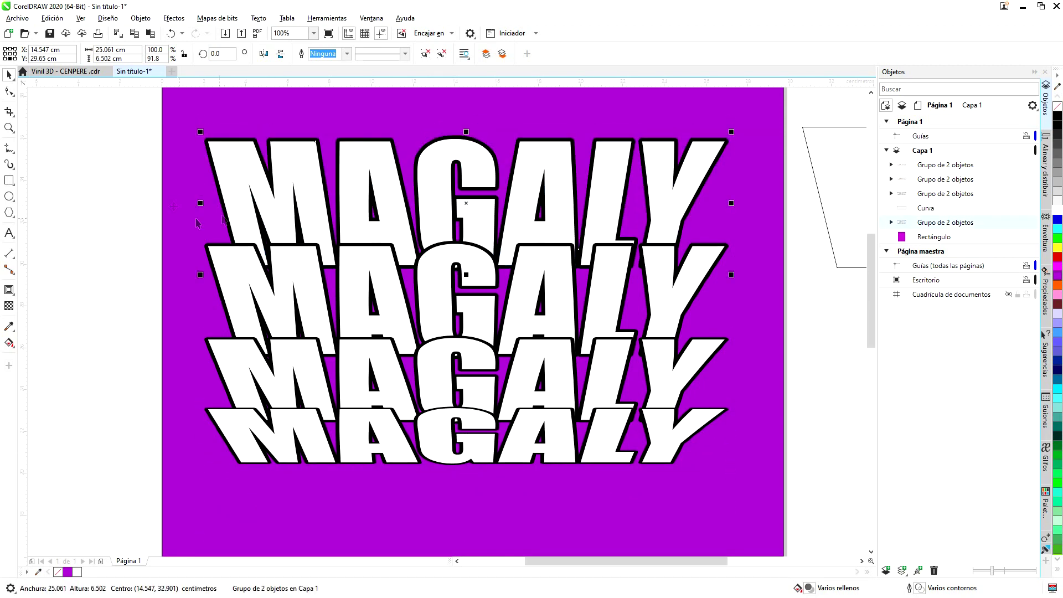
left_click_drag(745, 481, 753, 486)
key("ctrl+u")
left_click(154, 273)
- Trim the overlapping outlines and delete the black contours, leaving plain white MAGALY letters
left_click(214, 266)
left_click(229, 220, "shift")
left_click(342, 59)
left_click(231, 423)
left_click(299, 229)
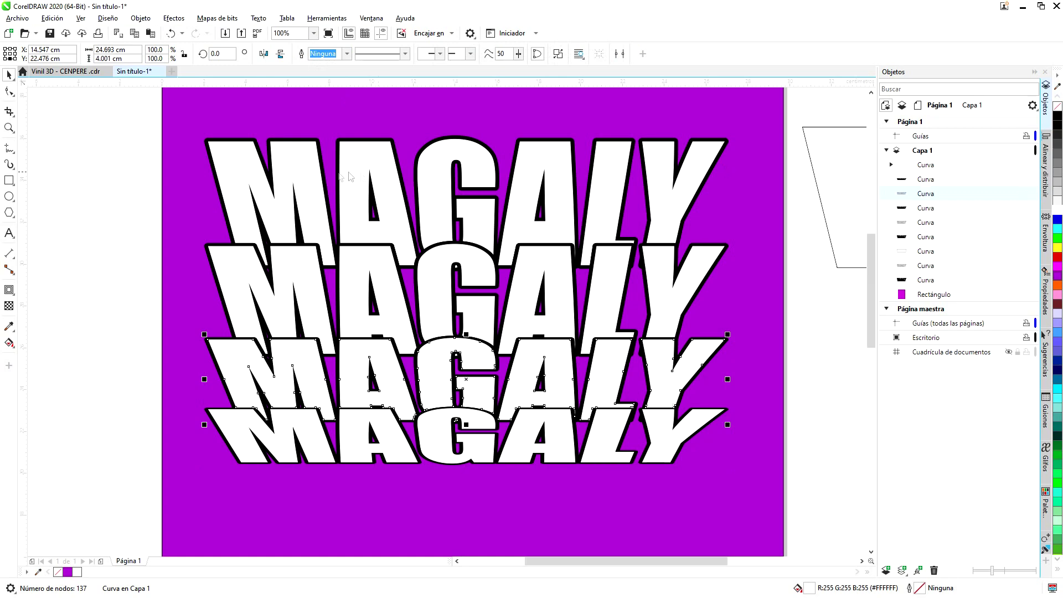
key("Delete")
left_click(299, 325)
key("Delete")
left_click(300, 396)
key("Delete")
- Group the four white rows, add a vertically mirrored copy below, and group both stacks
left_click(300, 452)
key("Delete")
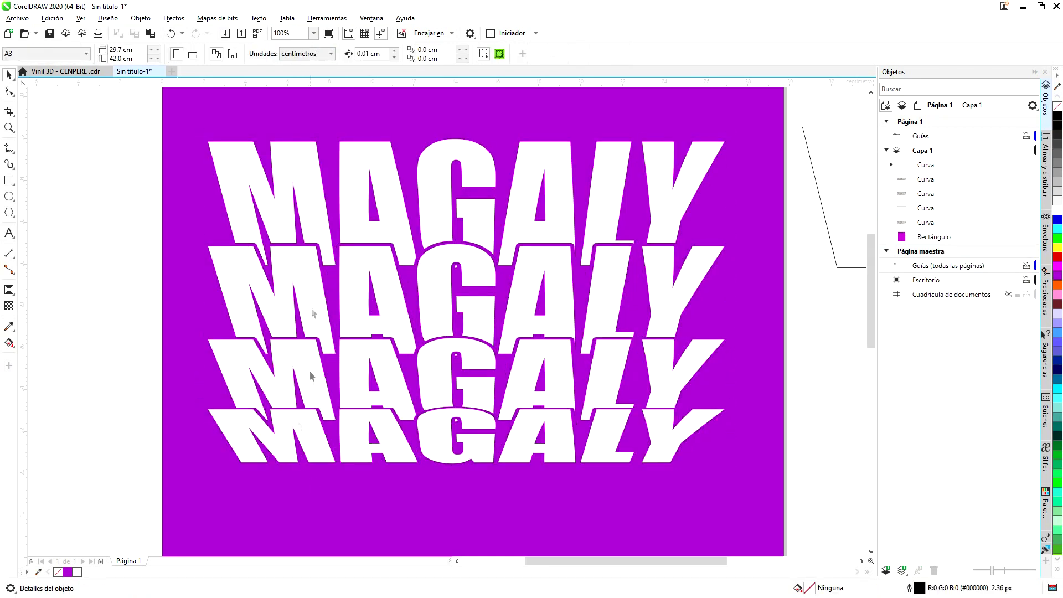
scroll(339, 285, "down", 1)
left_click_drag(559, 417, 553, 416)
left_click(281, 54)
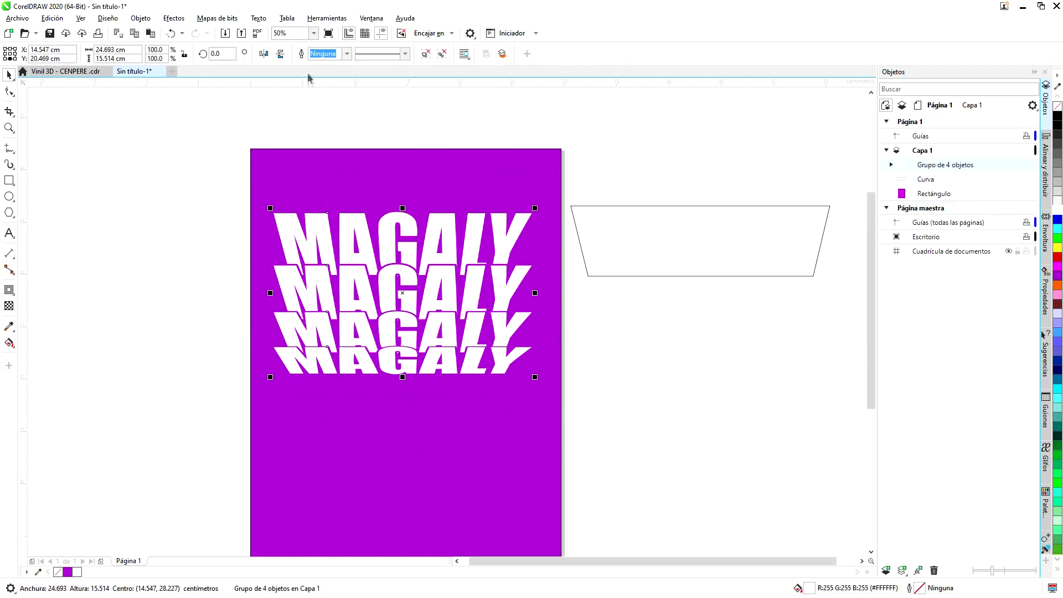
left_click(281, 55)
key("Down")
key("Down")
key("Down")
left_click_drag(147, 184, 569, 526)
key("ctrl+g")
- Rotate the mirrored stack 270°, narrow it from the side, and delete the leftover trapezoid
left_click_drag(229, 54, 202, 56)
type("270")
key("Return")
left_click_drag(568, 328, 533, 325)
left_click(706, 184)
key("Delete")
- Create a rectangle matching the pattern's bounds and move it to the right of the page
left_click(489, 239)
double_click(8, 180, "shift")
key("space")
left_click_drag(405, 328, 710, 328)
left_click(9, 289)
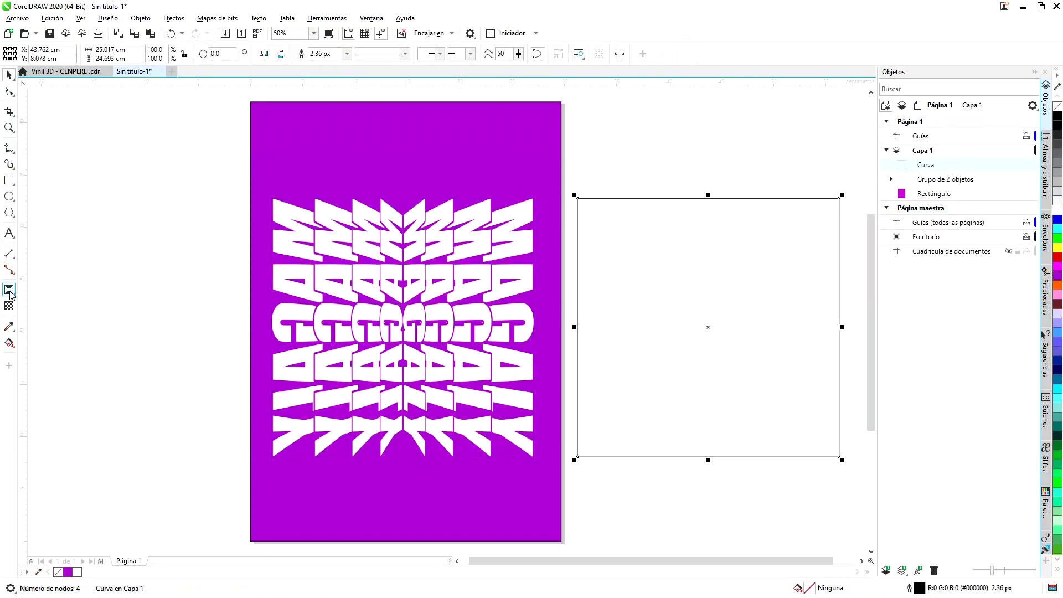
- Place a vertical guide through the side rectangle's centre and convert the rectangle to curves
left_click(44, 340)
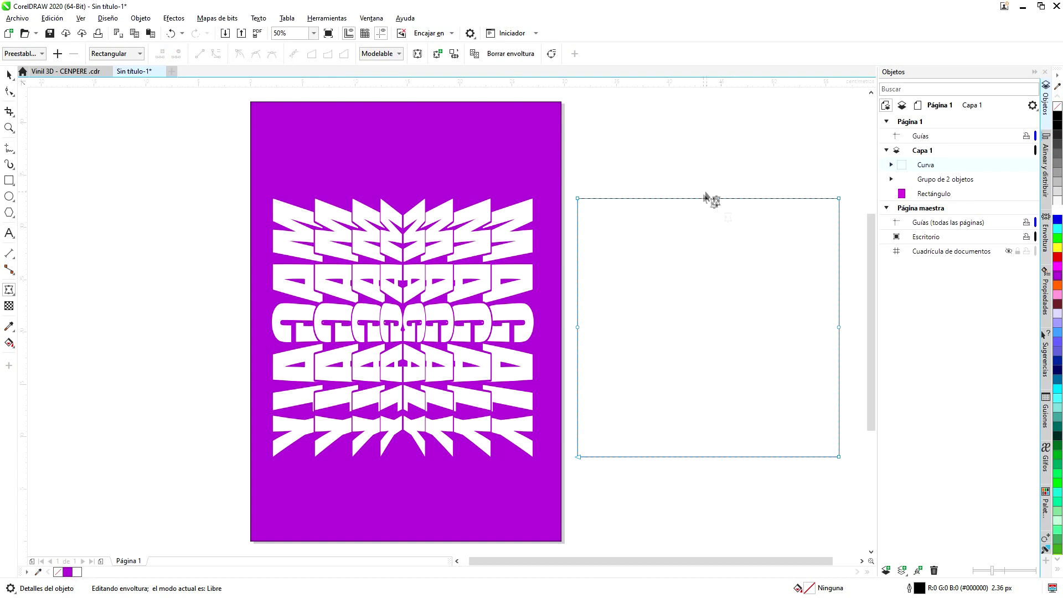
key("space")
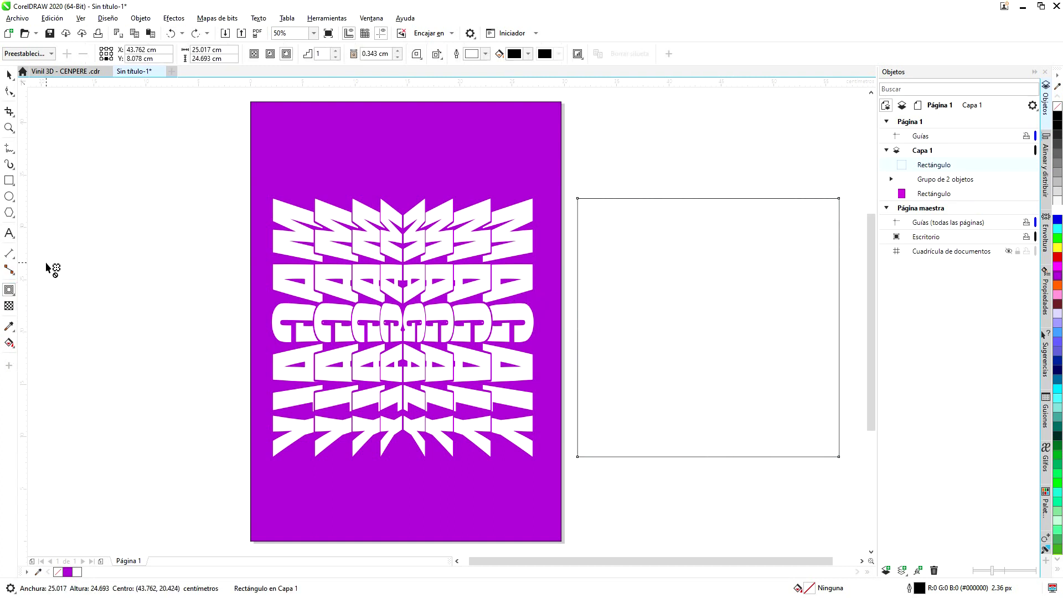
left_click_drag(709, 328, 707, 327)
left_click(609, 237)
key("ctrl+q")
- Pinch the rectangle's envelope inward at the top and bottom centre
left_click(11, 291)
left_click(52, 337)
left_click_drag(660, 168, 737, 479)
left_click_drag(708, 199, 710, 215)
left_click_drag(708, 457, 709, 437)
left_click(11, 76)
- Apply the pinched shape as the MAGALY pattern's envelope, then delete the guide shape
left_click(334, 272)
left_click(9, 290)
left_click(454, 55)
left_click(659, 286)
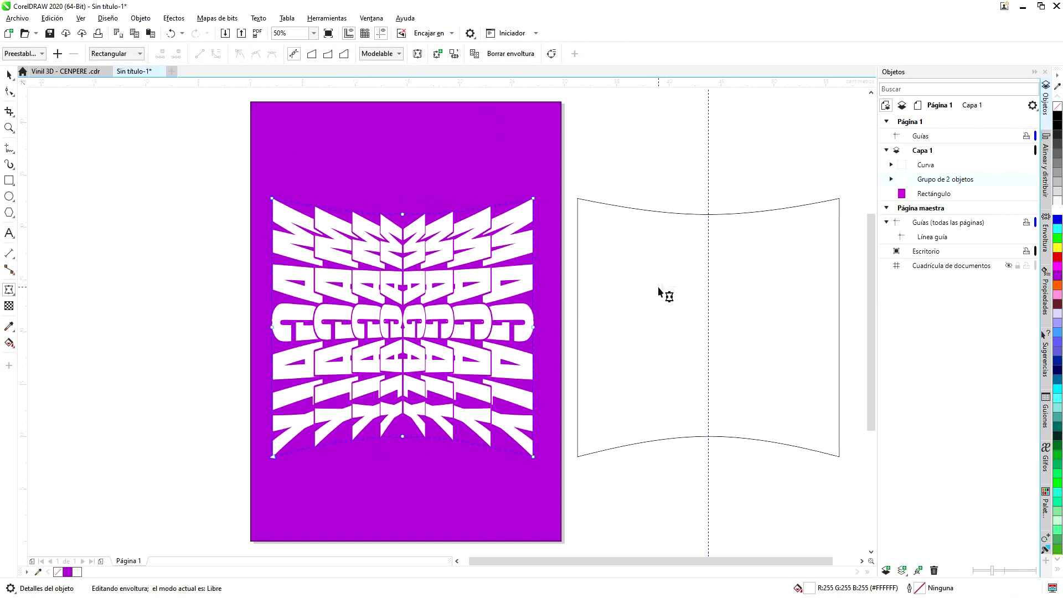
key("space")
left_click(661, 262)
key("Delete")
- Ungroup the warped pattern, combine it into one curve, and reduce its nodes
left_click(469, 276)
key("ctrl+u")
key("ctrl+u")
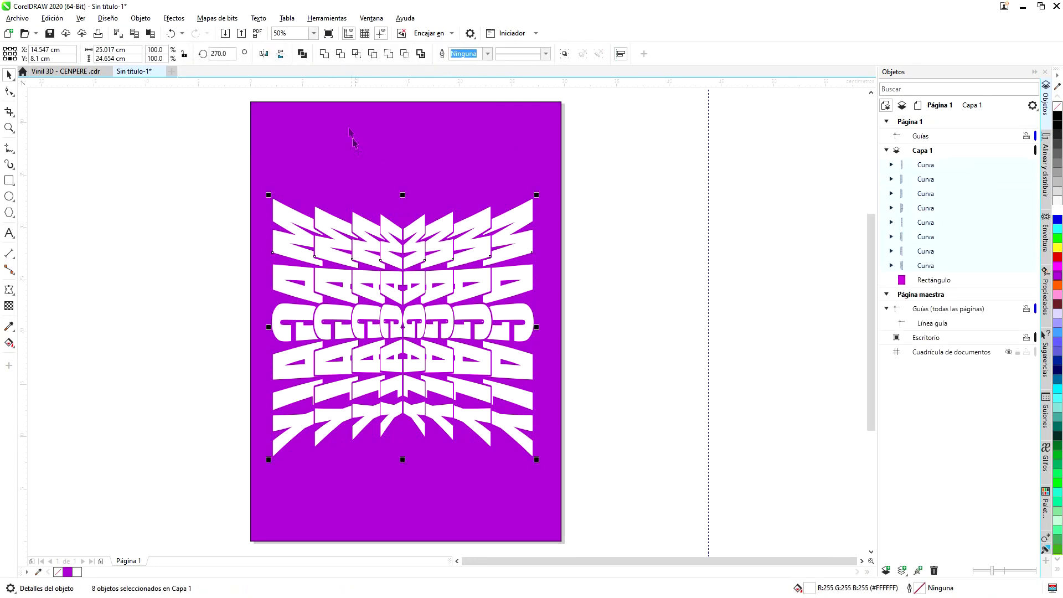
key("ctrl+l")
key("F10")
key("ctrl+a")
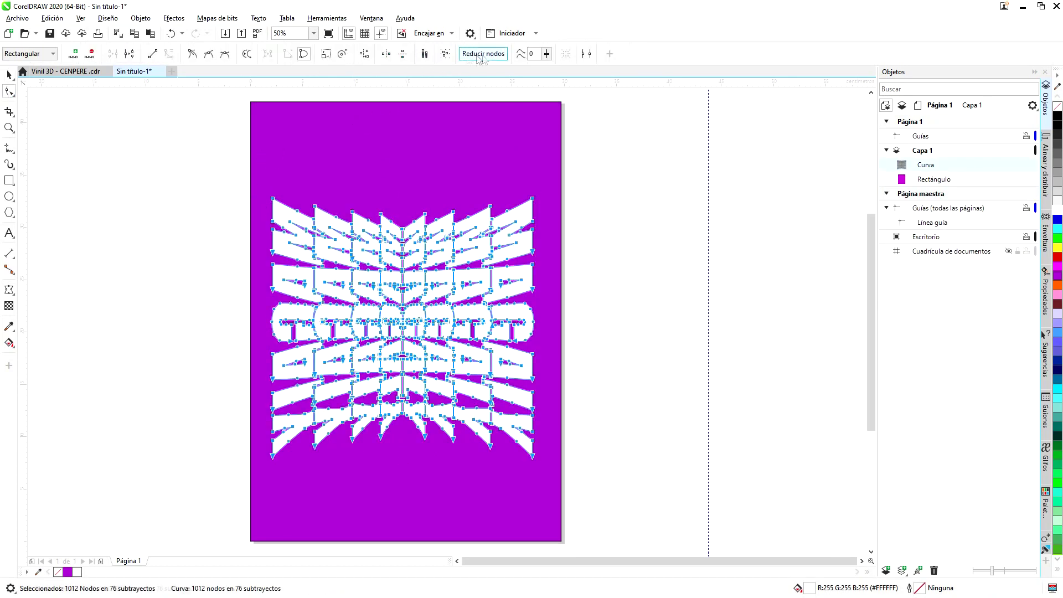
left_click(484, 56)
key("space")
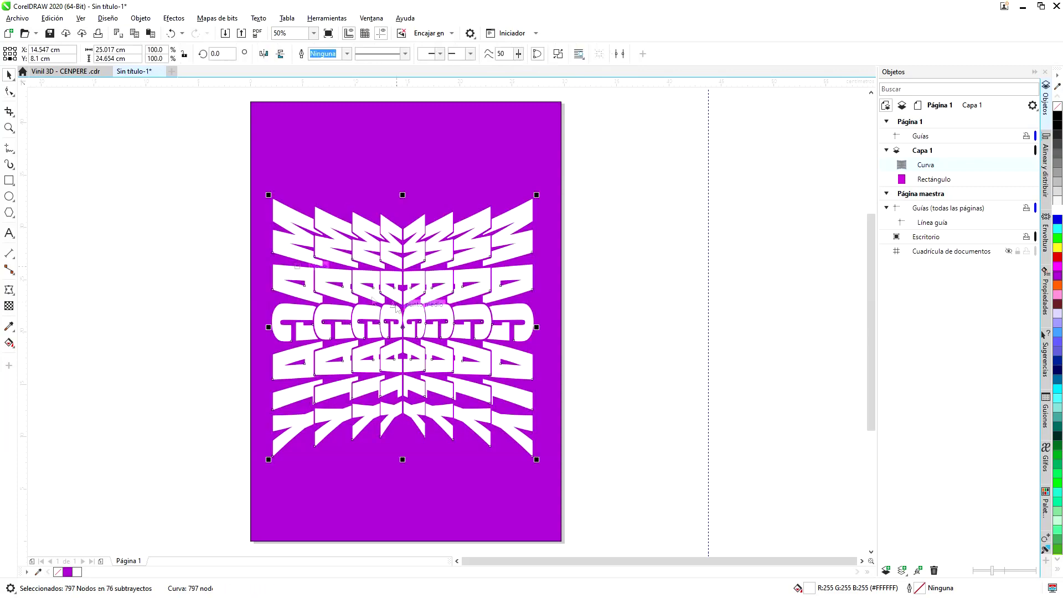
- Stretch the combined MAGALY pattern taller to fill the page
scroll(384, 334, "up", 3)
scroll(401, 343, "down", 3)
left_click_drag(418, 202, 418, 168)
left_click(622, 180)
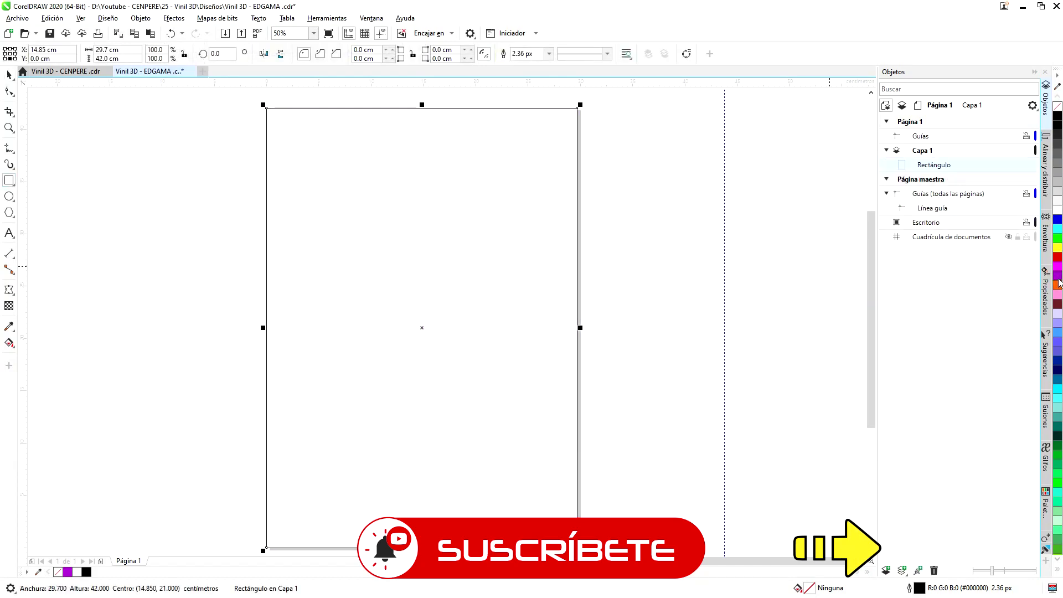
- Fill the page rectangle purple and type the EDGAMA text on it
left_click(1058, 277)
left_click(9, 233)
left_click(358, 205)
type("EDGAMA")
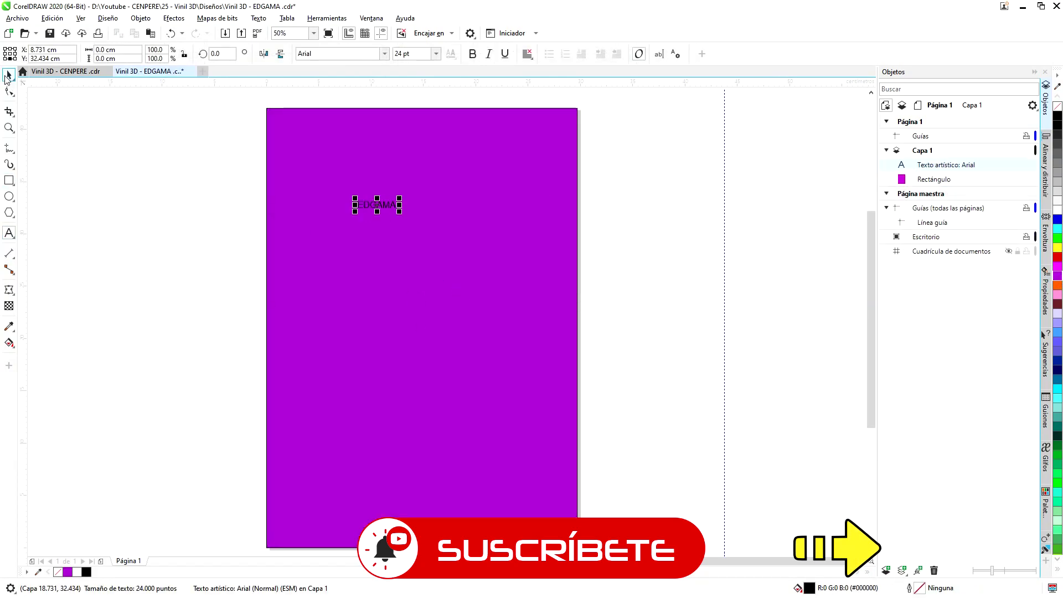
- Set EDGAMA to Impact at about 195 pt with a white fill
left_click(7, 77)
left_click(385, 54)
left_click(351, 93)
left_click_drag(390, 198, 541, 159)
left_click_drag(354, 210, 302, 247)
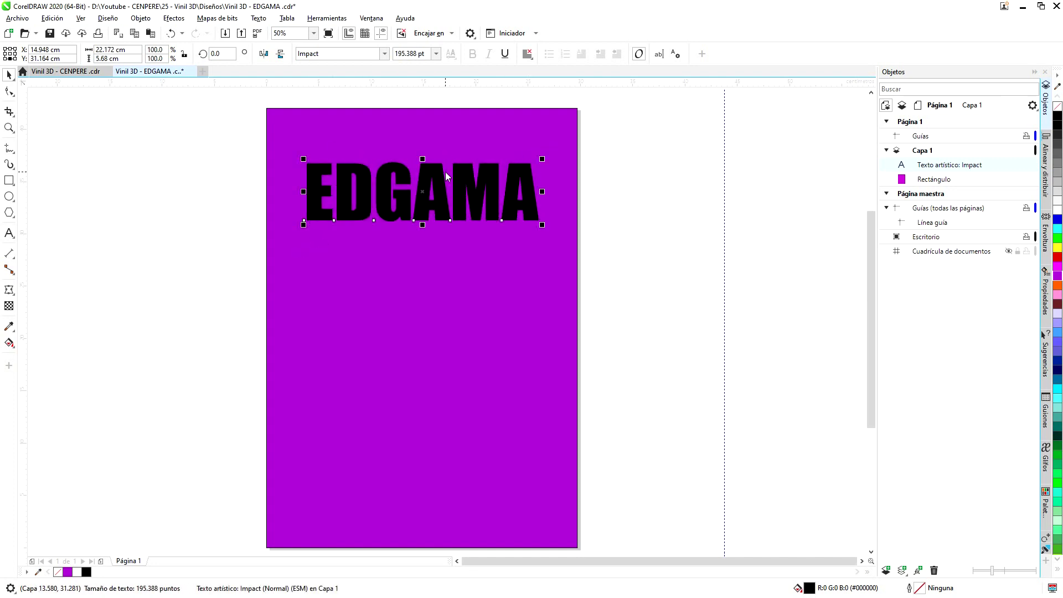
left_click(1057, 214)
- Drag an outward contour around the EDGAMA lettering
scroll(446, 194, "up", 2)
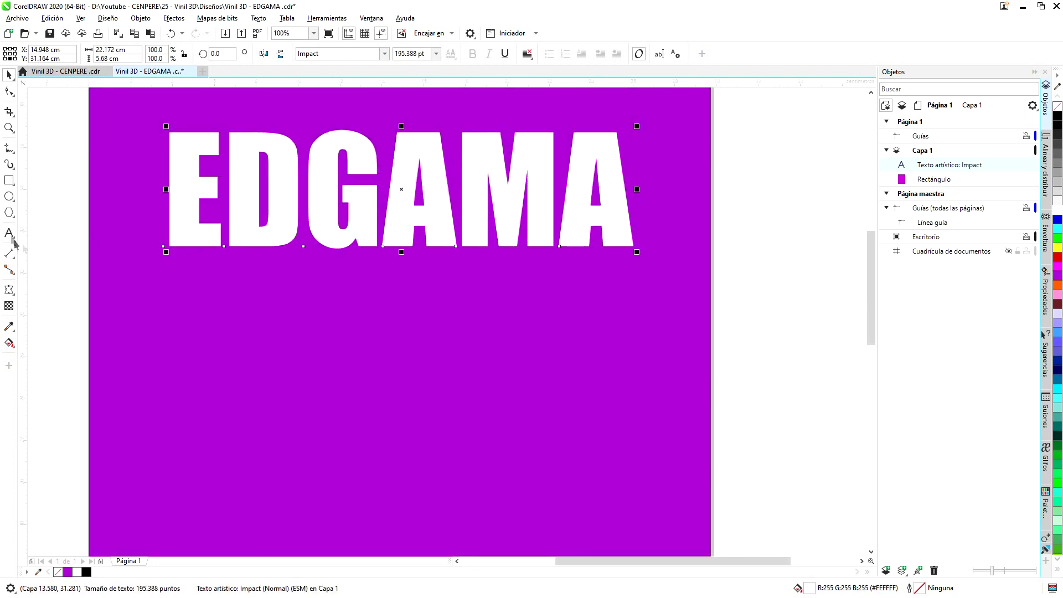
left_click(12, 291)
left_click(51, 303)
left_click_drag(369, 233, 372, 258)
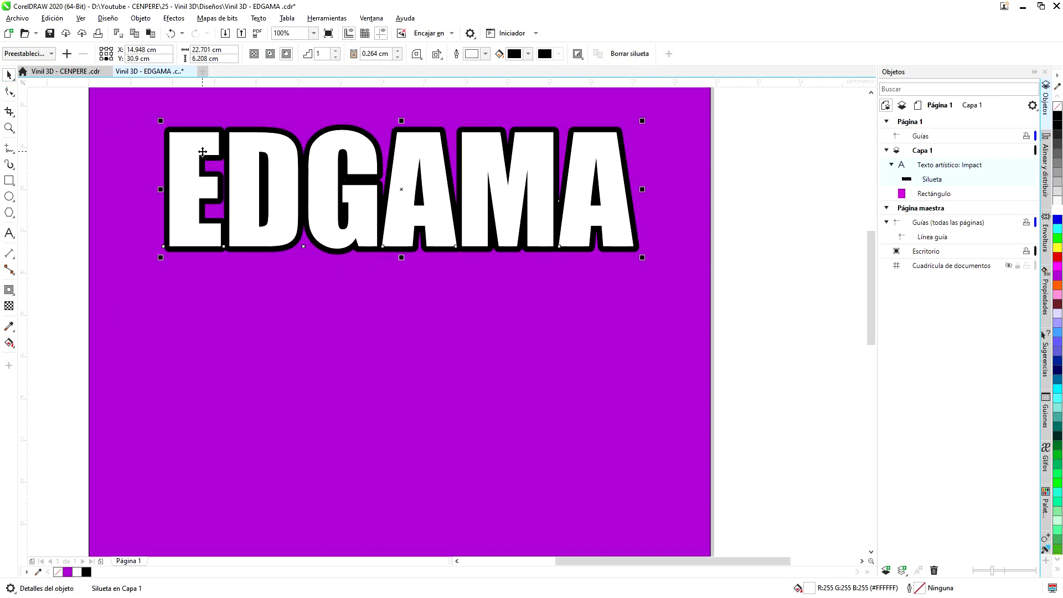
- Drop the contour attempt and keep EDGAMA filled plain white
key("ctrl+k")
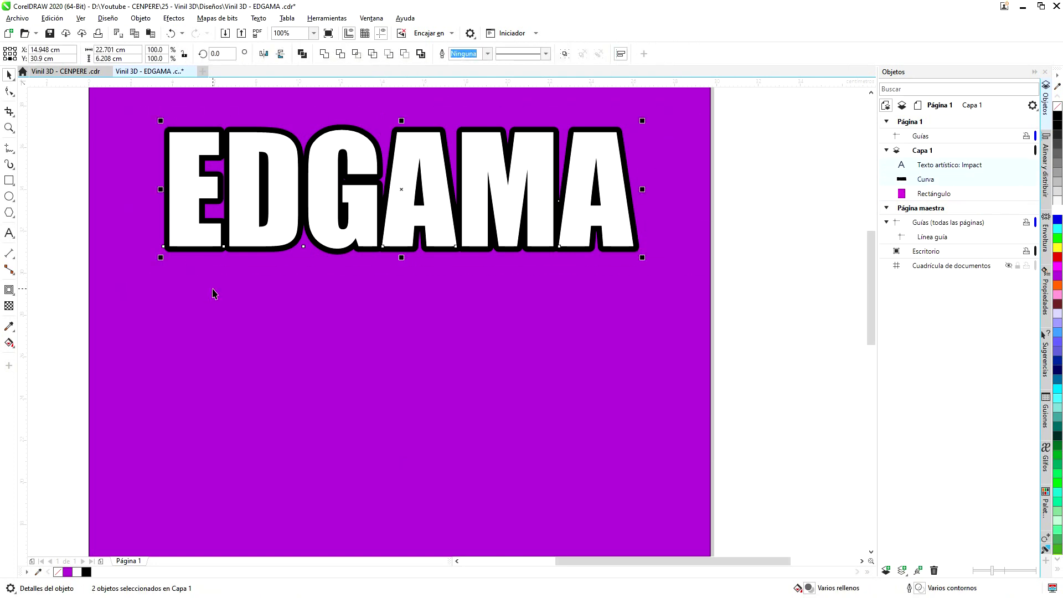
key("ctrl+z")
key("ctrl+z")
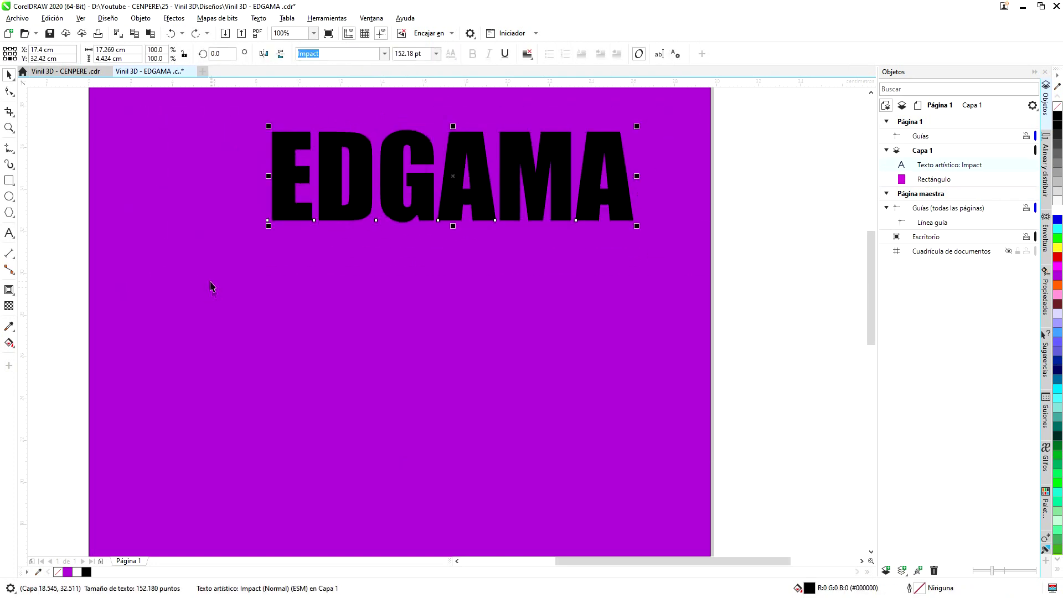
left_click(1057, 209)
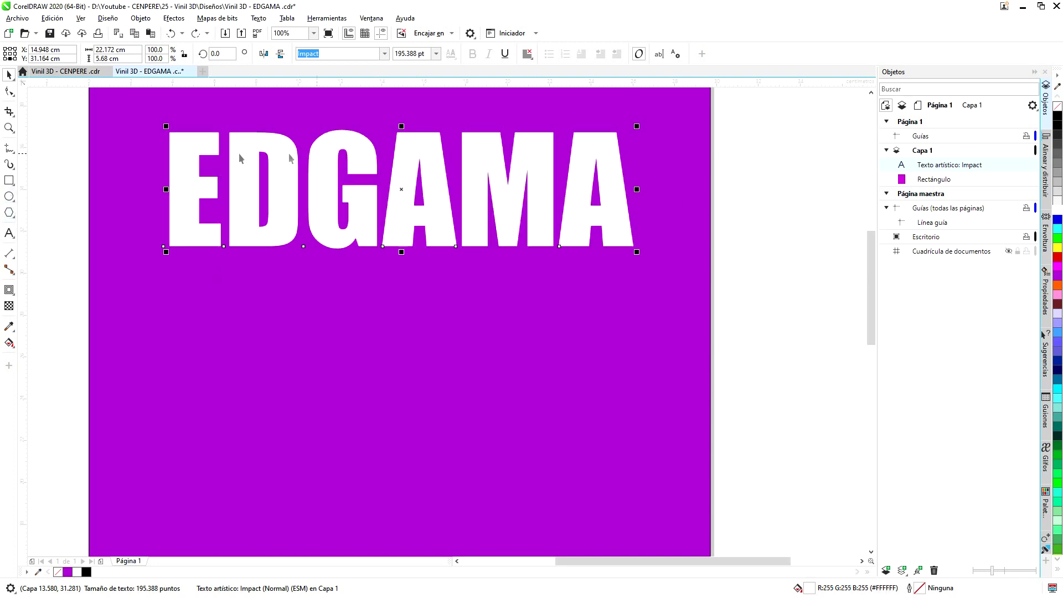
- Add a bounding-box rectangle plus narrow helper bars over the E and the last A
double_click(9, 180)
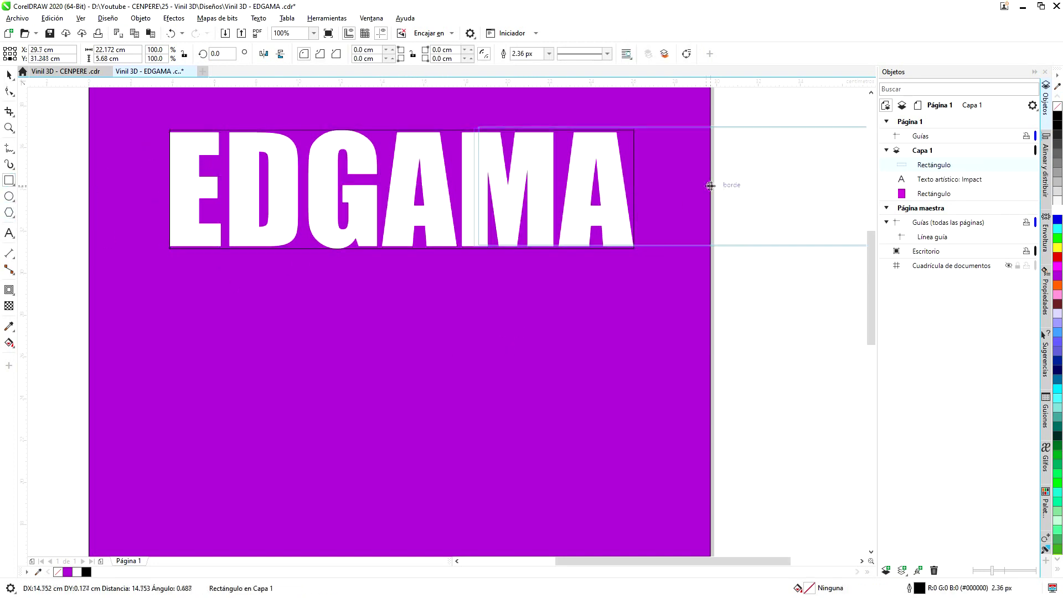
left_click_drag(145, 117, 207, 252)
left_click_drag(144, 182, 165, 183)
key("space")
left_click_drag(203, 249, 634, 248)
right_click(634, 249)
- Convert the wide rectangle to curves and edit its bottom nodes to slant the ends
left_click(561, 129)
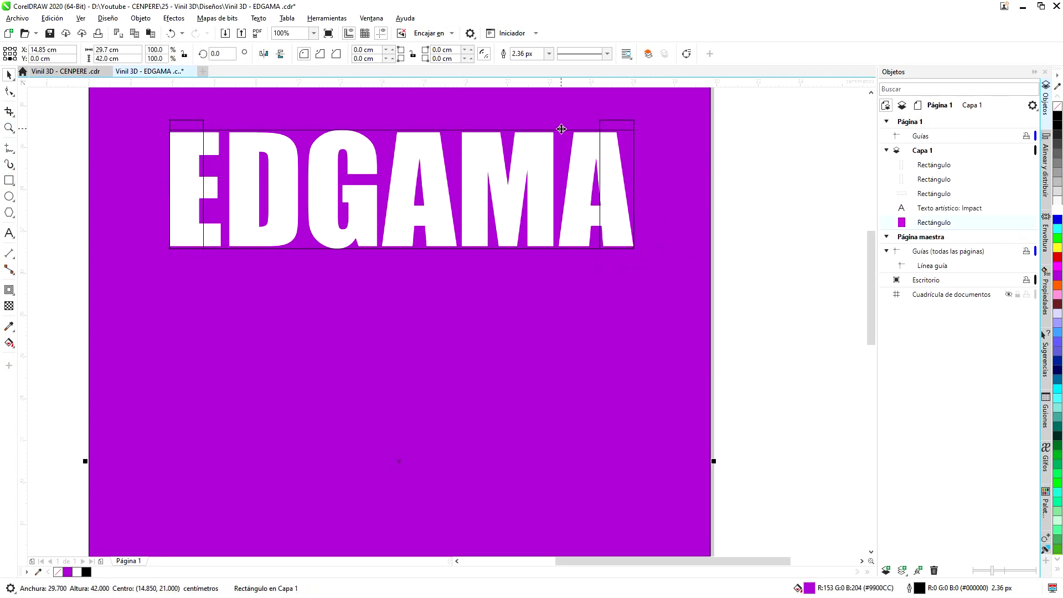
left_click(565, 130)
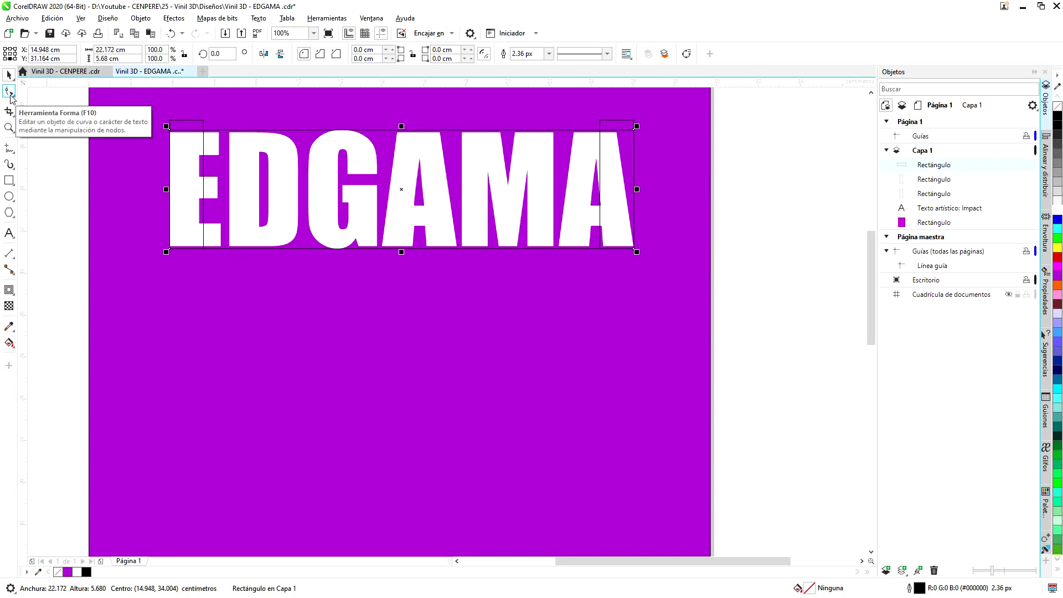
key("ctrl+q")
key("F10")
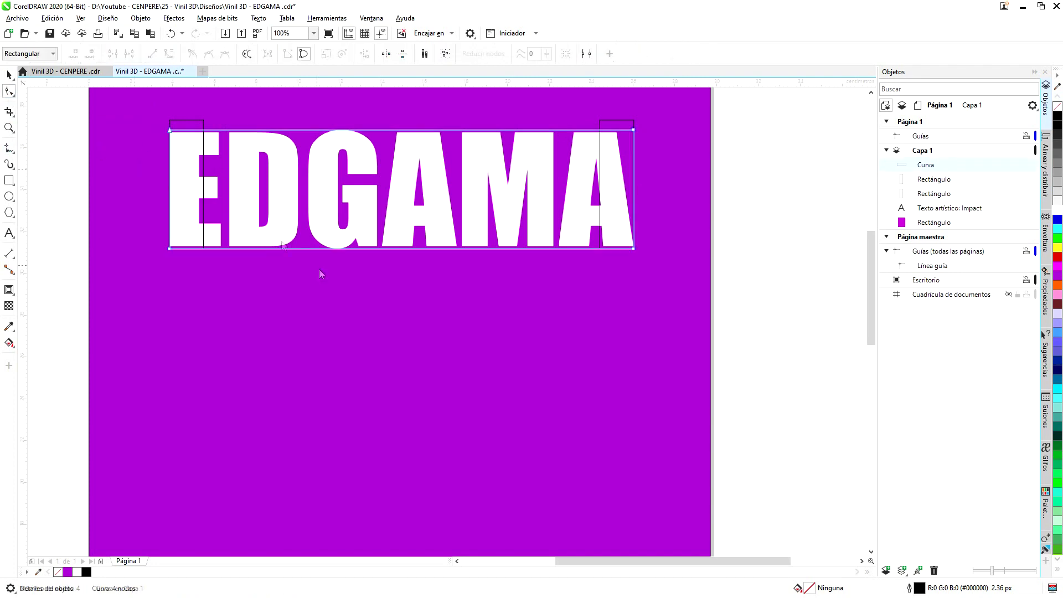
double_click(206, 249)
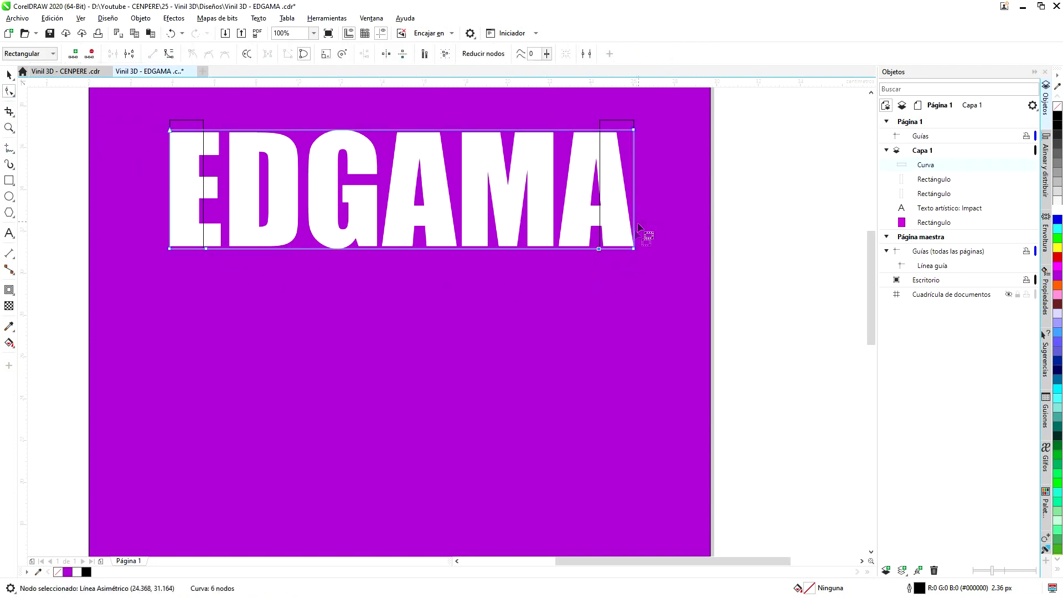
double_click(633, 249)
- Delete the two helper bars and move the trapezoid off the page to the right
left_click(9, 76)
left_click(203, 127)
key("Delete")
left_click(600, 125)
key("Delete")
scroll(284, 182, "down", 1)
left_click(297, 186)
left_click_drag(297, 186, 593, 185)
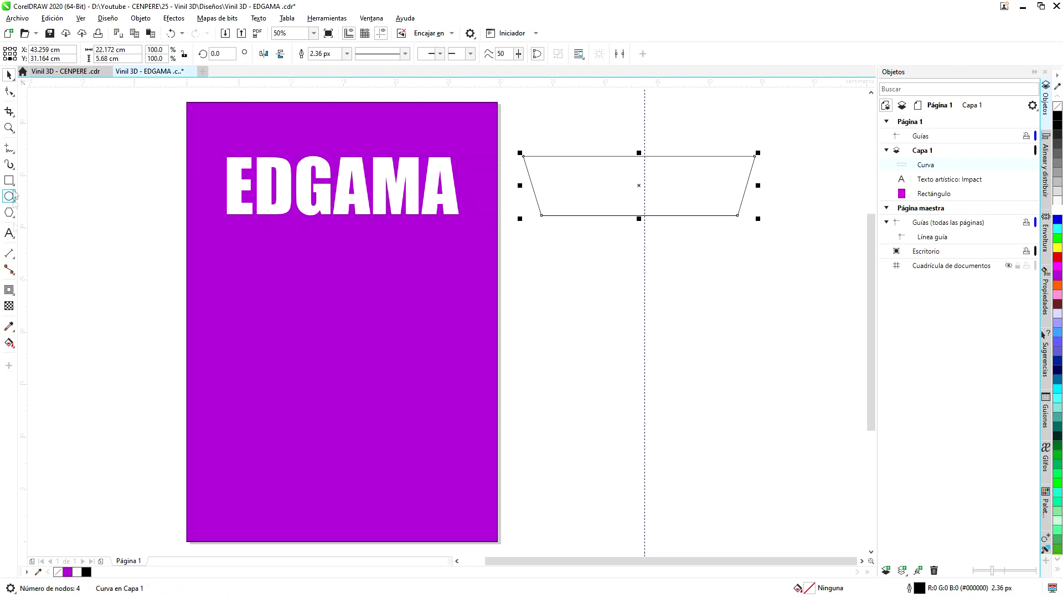
- Try copying the trapezoid's envelope with the Envelope tool, dismissing the resulting error messages
left_click(11, 291)
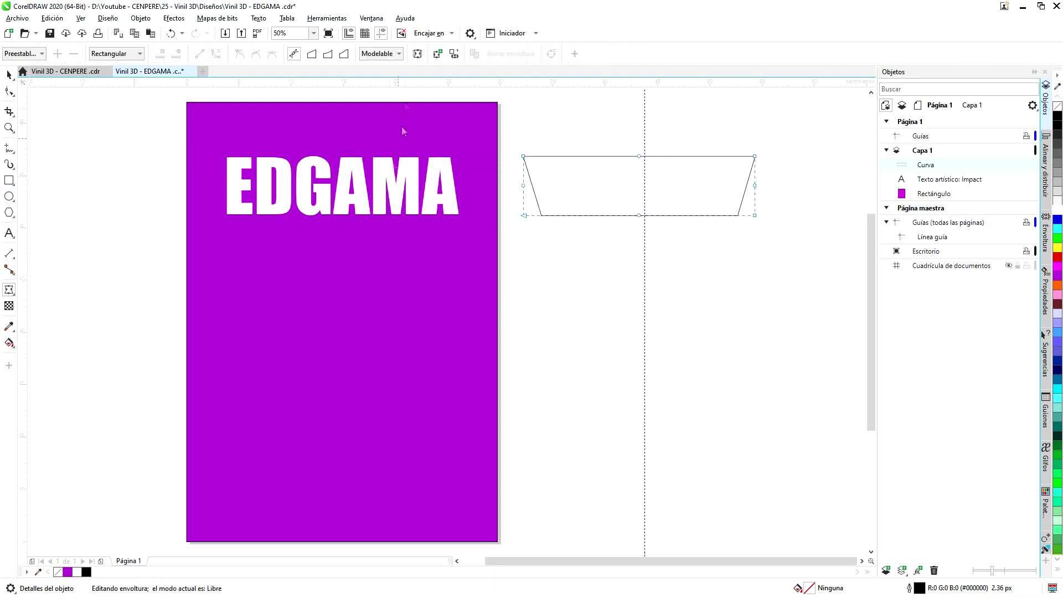
left_click(578, 185)
left_click(613, 334)
left_click(628, 216)
left_click(615, 332)
left_click(384, 164)
left_click(574, 337)
- Select EDGAMA and copy the trapezoid's envelope shape onto it
left_click(10, 76)
left_click(336, 199)
left_click(7, 292)
left_click(38, 301)
left_click(605, 191)
left_click(332, 188)
left_click(7, 293)
left_click(44, 339)
left_click(453, 54)
left_click(554, 173)
- Delete the trapezoid helper curve
left_click(9, 74)
left_click(604, 191)
key("Delete")
- Drag an outward black contour around the warped EDGAMA lettering
left_click(358, 163)
left_click(8, 290)
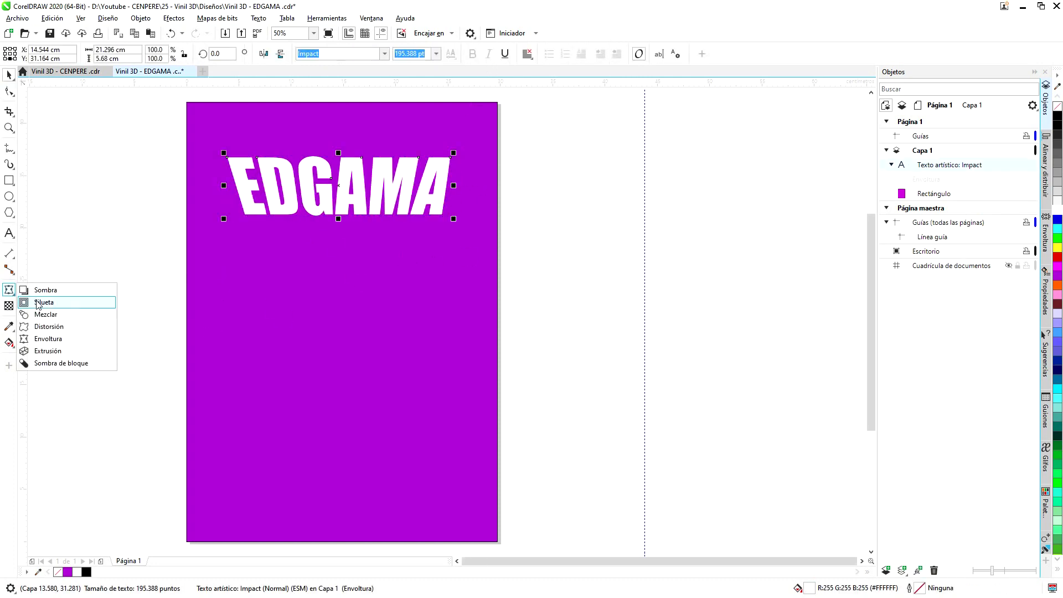
left_click(37, 302)
scroll(321, 203, "up", 1)
left_click_drag(321, 207, 320, 233)
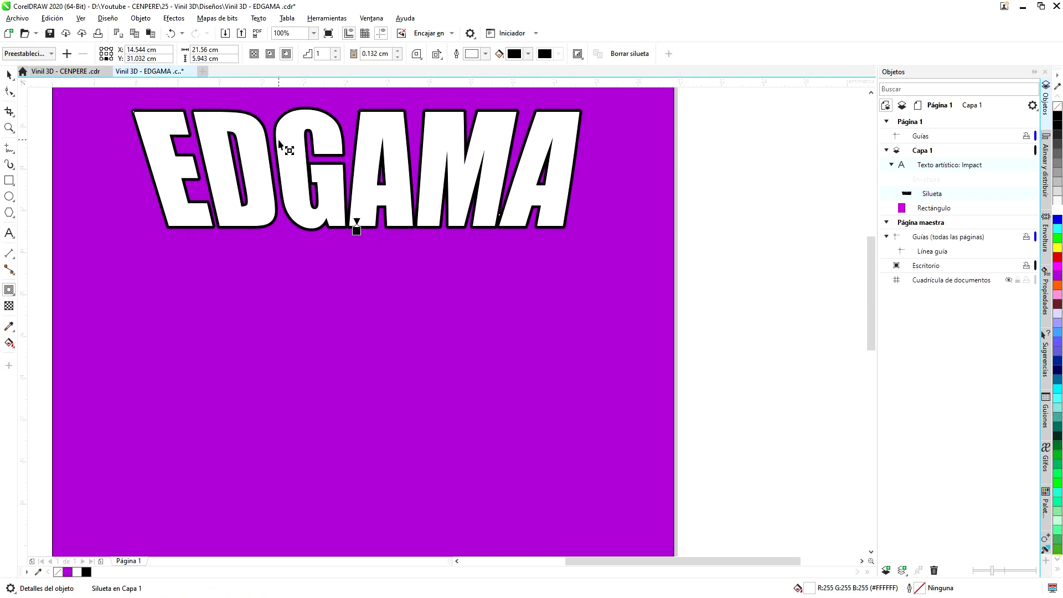
- Break the contour apart from EDGAMA (Ctrl+K) and group the text with its contour
key("ctrl+k")
left_click_drag(732, 265, 110, 128)
key("ctrl+g")
- Stack copies of the EDGAMA group downward, each squashed flatter than the one above
left_click_drag(330, 161, 334, 254)
right_click(334, 254)
left_click_drag(356, 371, 359, 344)
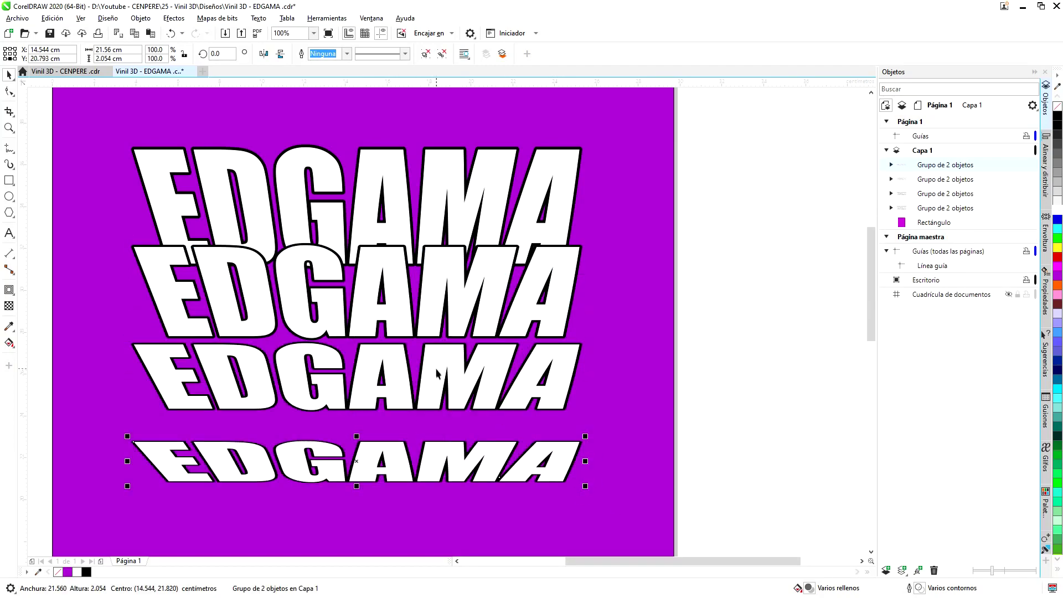
left_click_drag(437, 373, 438, 353)
left_click_drag(429, 464, 428, 403)
scroll(429, 403, "up", 4)
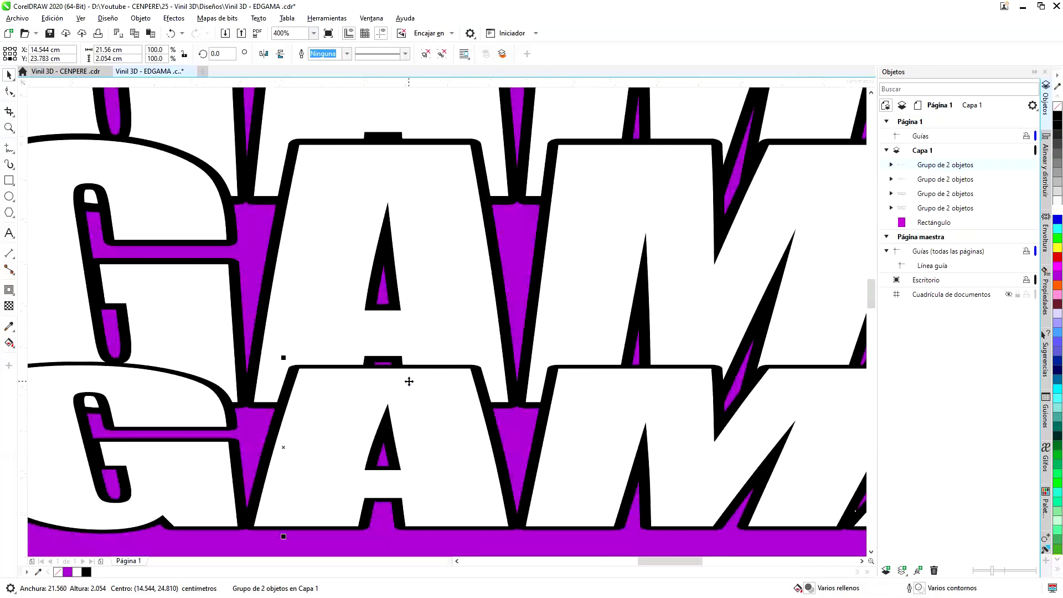
scroll(409, 381, "down", 6)
scroll(464, 376, "up", 2)
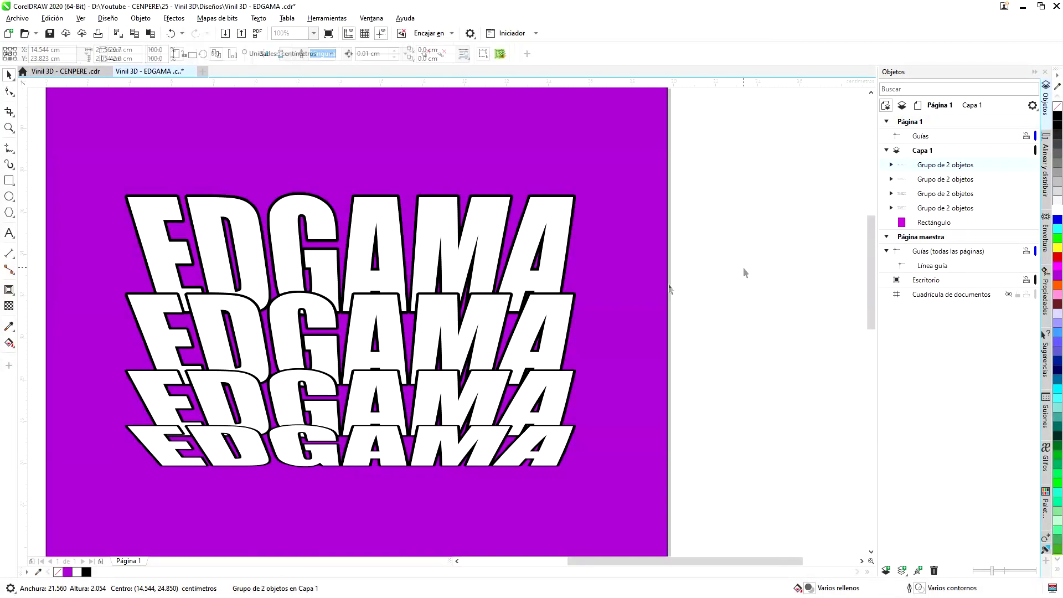
- Ungroup the four EDGAMA rows into separate text and contour pieces
left_click_drag(36, 163, 582, 479)
key("ctrl+u")
left_click(552, 221)
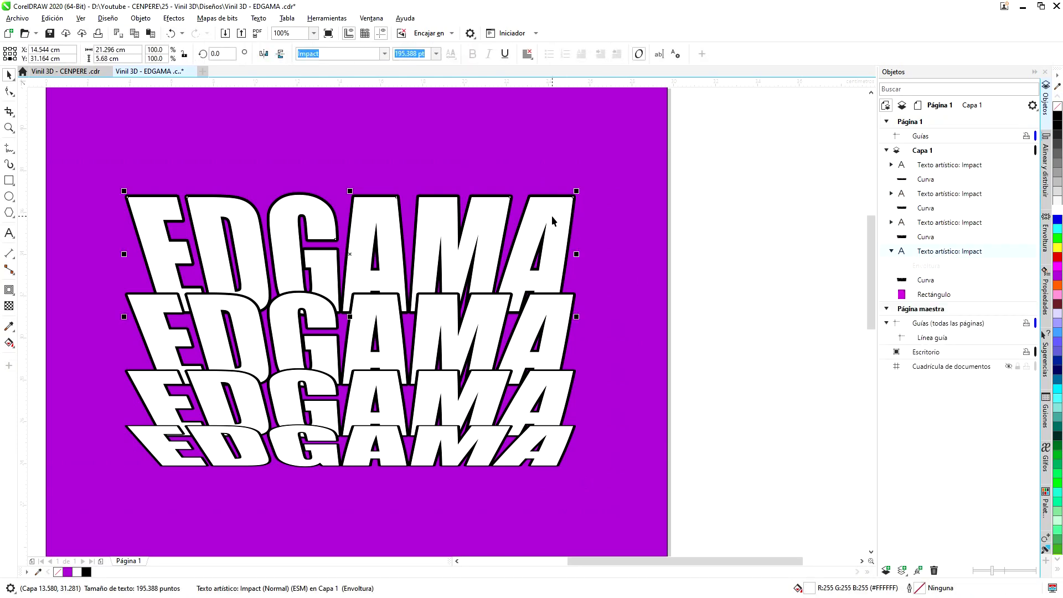
left_click(920, 282)
left_click_drag(350, 254, 592, 171)
key("ctrl+z")
- Select overlapping row pieces and trim their outlines with the Trim command
left_click(144, 335)
left_click(161, 275, "shift")
left_click(86, 317)
scroll(120, 326, "up", 1)
left_click(156, 326)
left_click(157, 327)
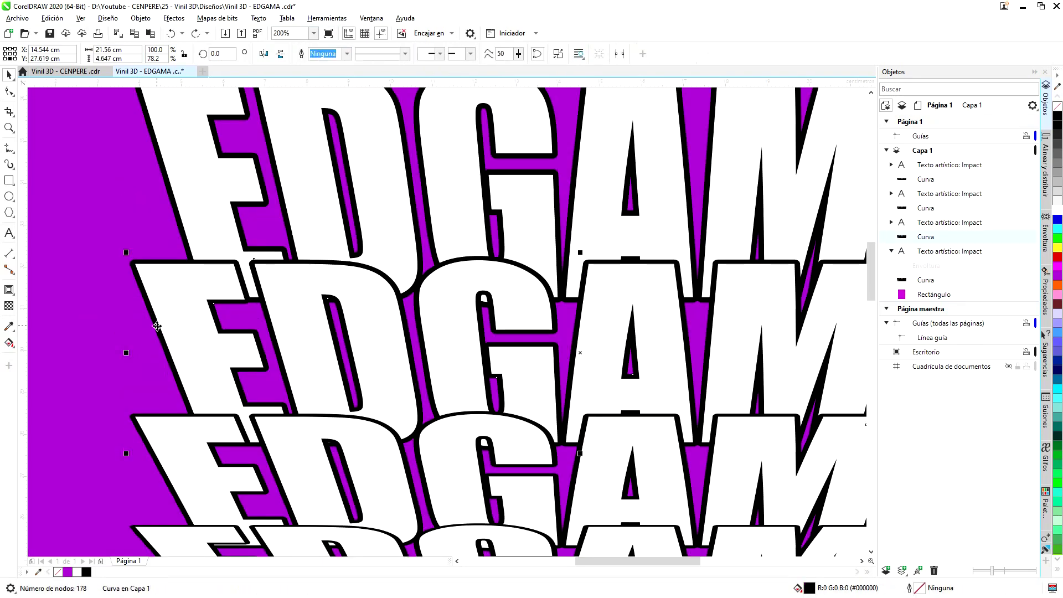
key("ctrl+k")
key("ctrl+z")
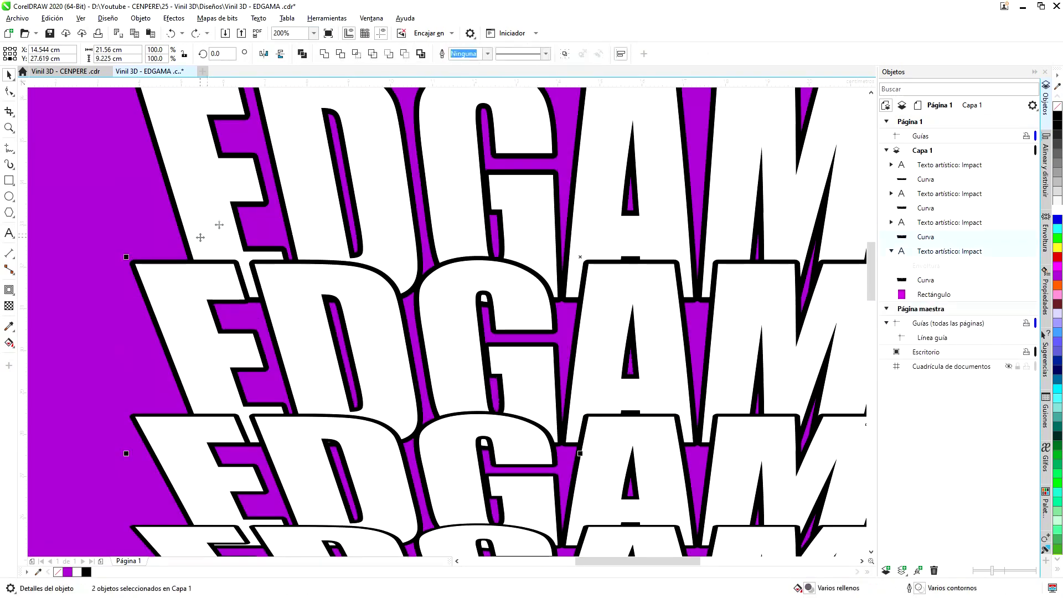
left_click(336, 56)
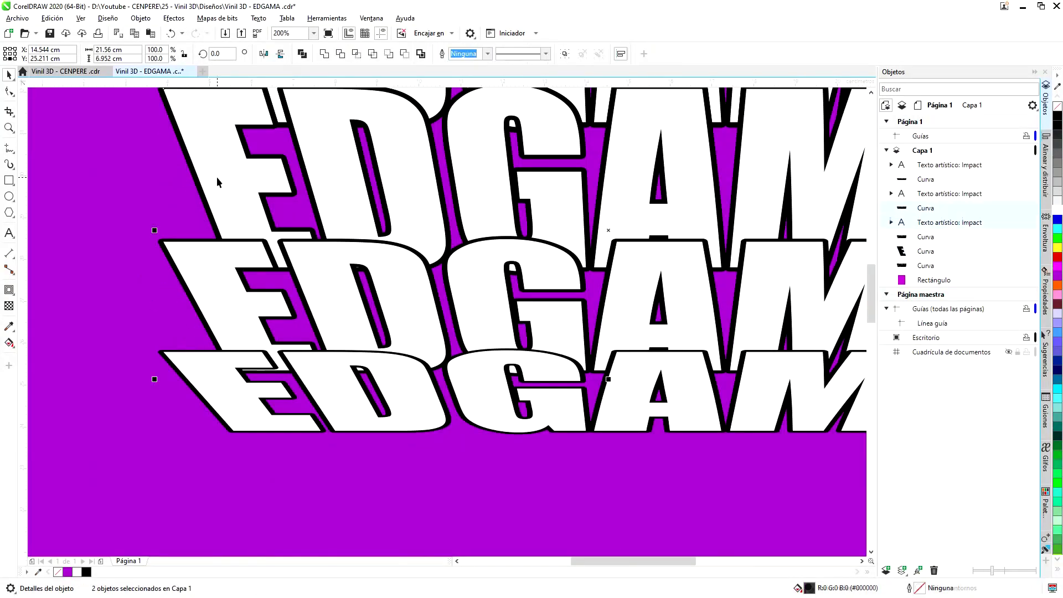
- Delete the black outlines and group the four EDGAMA rows
left_click(205, 384)
key("Delete")
key("Delete")
key("Delete")
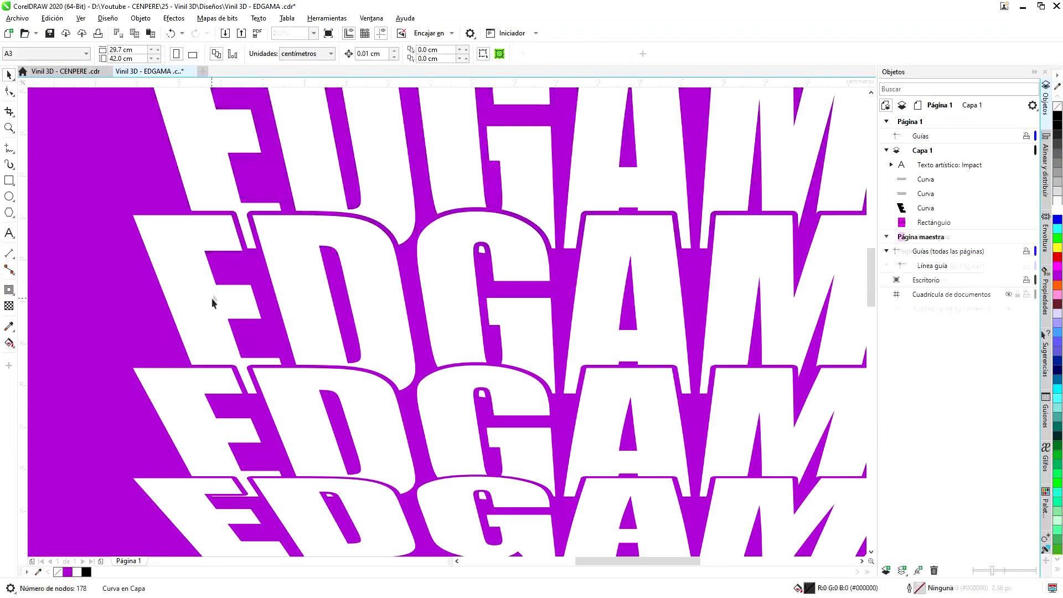
scroll(164, 166, "down", 1)
left_click_drag(164, 166, 488, 360)
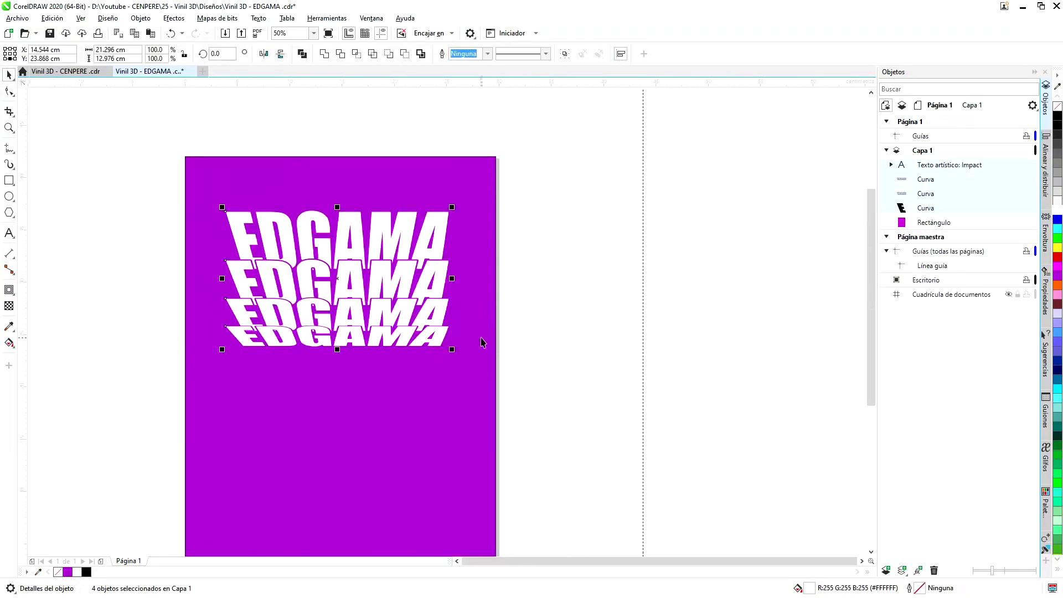
key("ctrl+g")
- Mirror a copy of the stack vertically below itself, group both halves, and rotate 270°
key("ctrl+c")
key("ctrl+v")
left_click(280, 53)
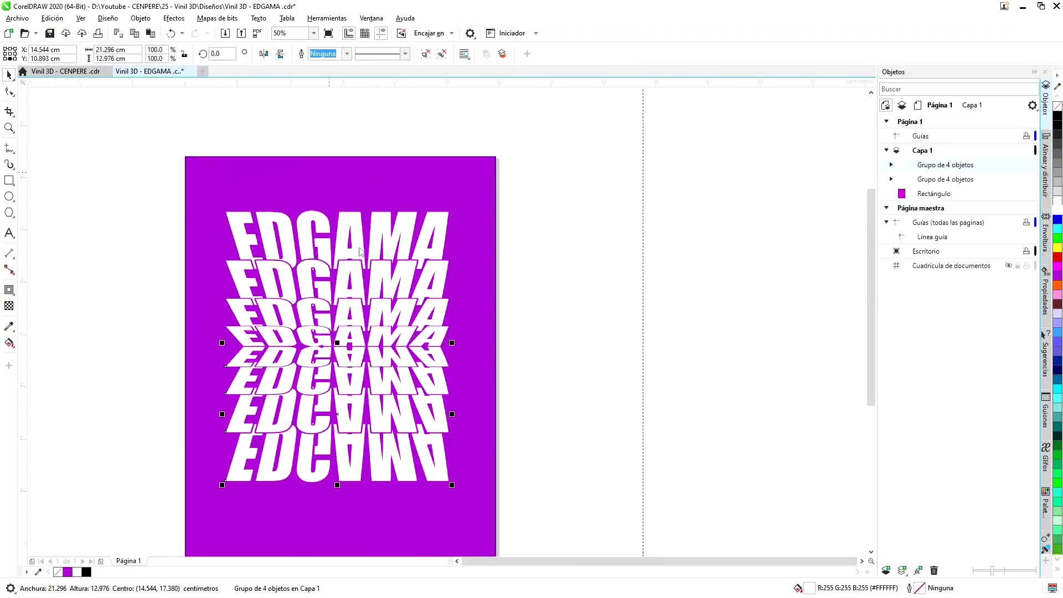
scroll(391, 360, "up", 1)
key("Down")
key("Down")
key("Down")
key("Down")
scroll(397, 355, "down", 1)
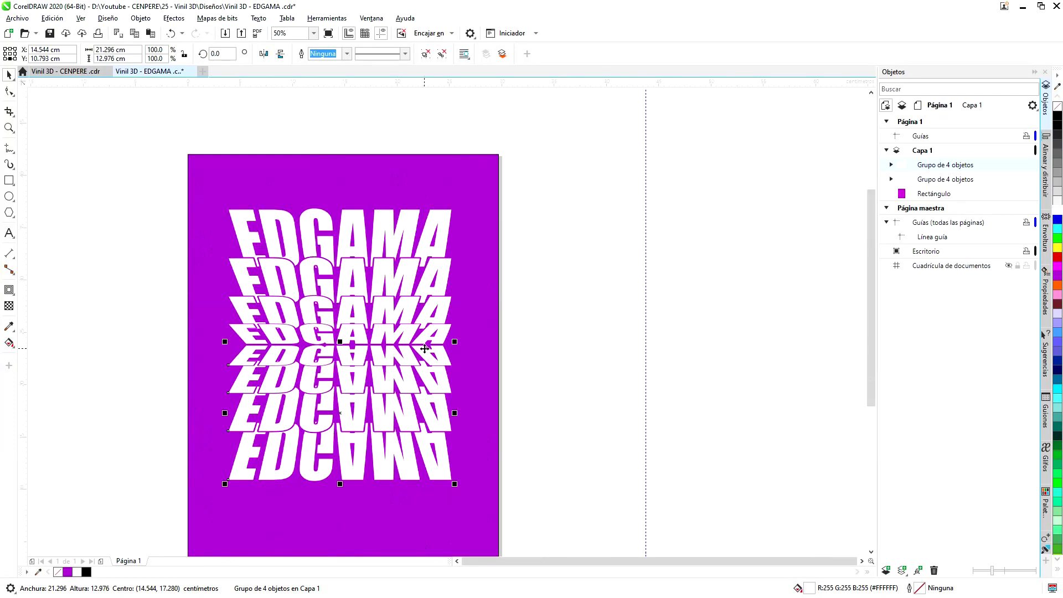
left_click_drag(560, 527, 560, 527)
key("ctrl+g")
type("27")
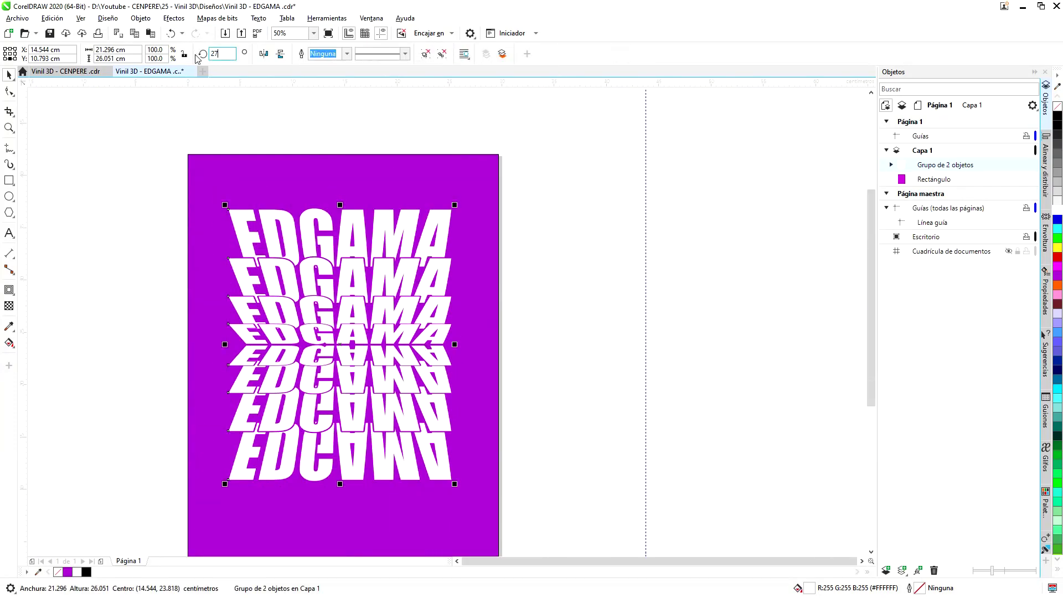
type("0")
key("Return")
- Create a pattern-sized rectangle, move it beside the page at the guide, and convert it to curves
left_click(9, 180)
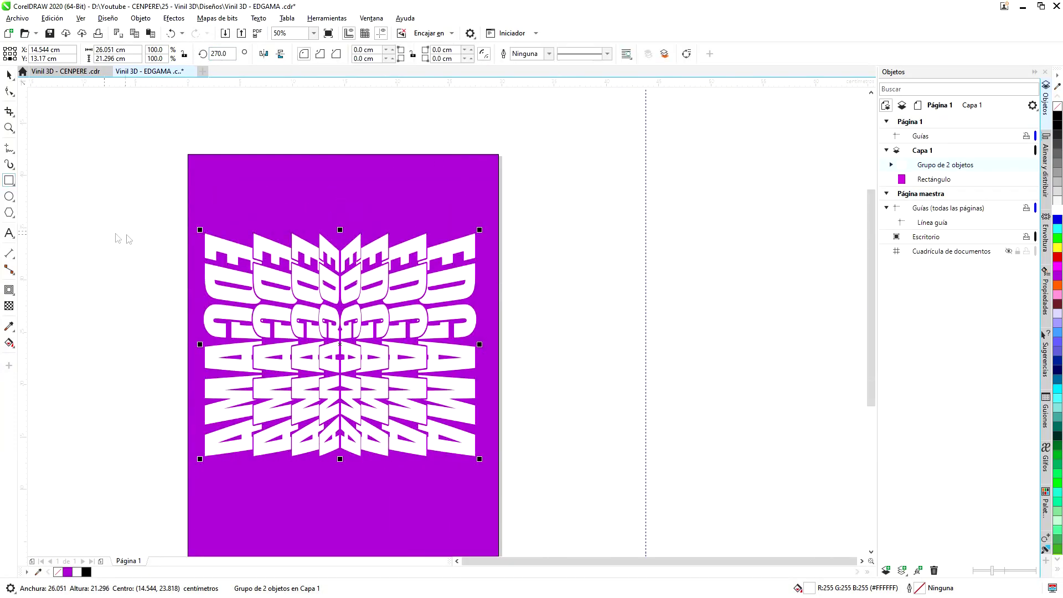
double_click(11, 182, "shift")
key("space")
left_click_drag(340, 344, 664, 370)
left_click_drag(664, 345, 645, 344)
key("ctrl+q")
- Copy the helper curve's envelope shape onto the rotated EDGAMA pattern
left_click(13, 293)
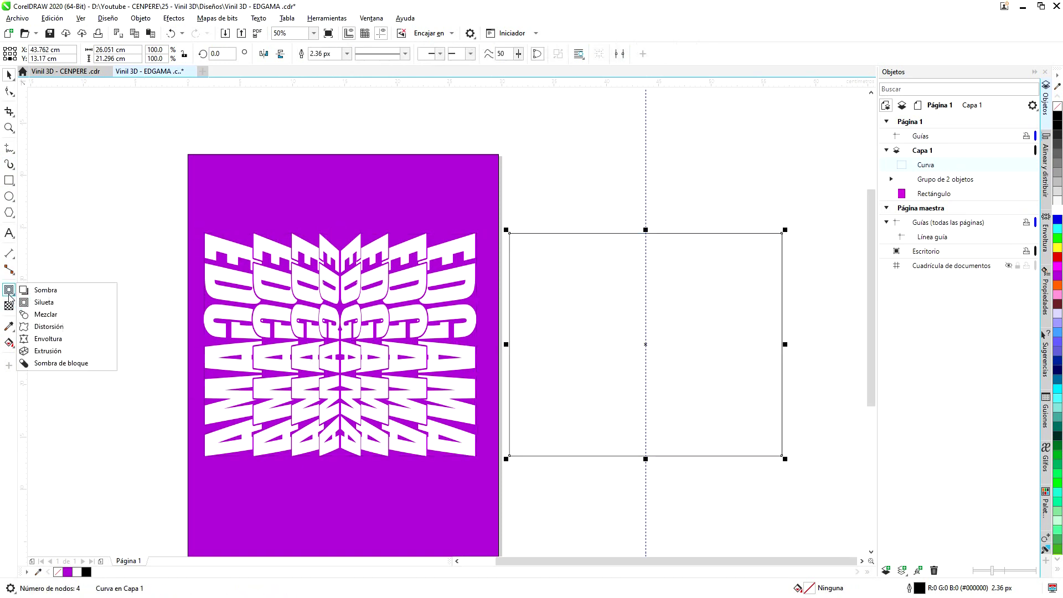
left_click(13, 294)
left_click(48, 339)
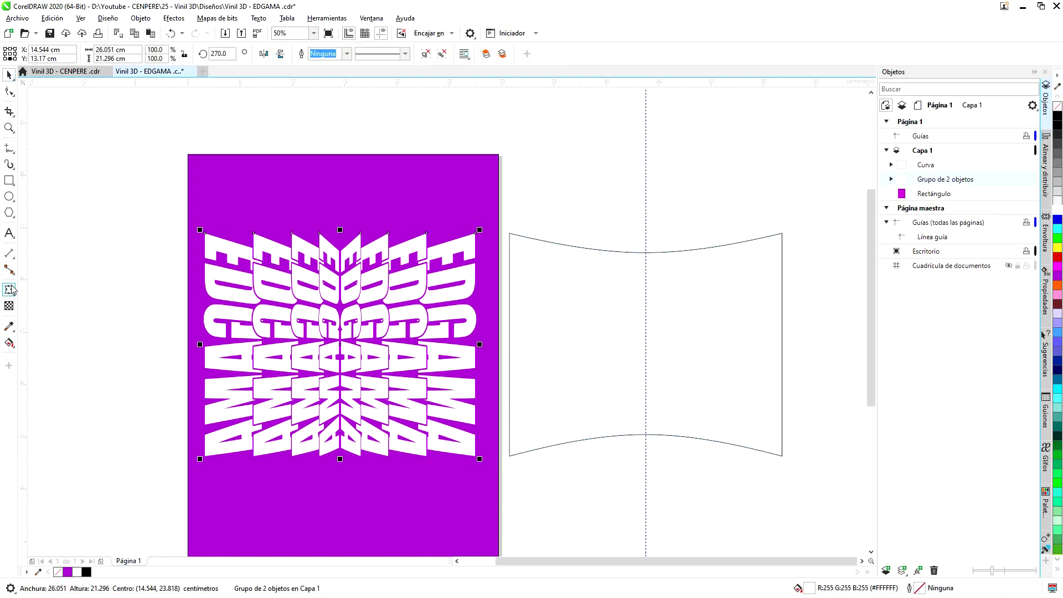
left_click(455, 57)
left_click(559, 288)
- Delete the helper curve and stretch the warped pattern taller around its centre
left_click(9, 75)
left_click(585, 298)
key("Delete")
left_click(417, 340)
left_click_drag(339, 228, 339, 192)
- Fill the background rectangle with black and fit the page in view
left_click(84, 211)
left_click(487, 176)
left_click(1057, 116)
key("F4")
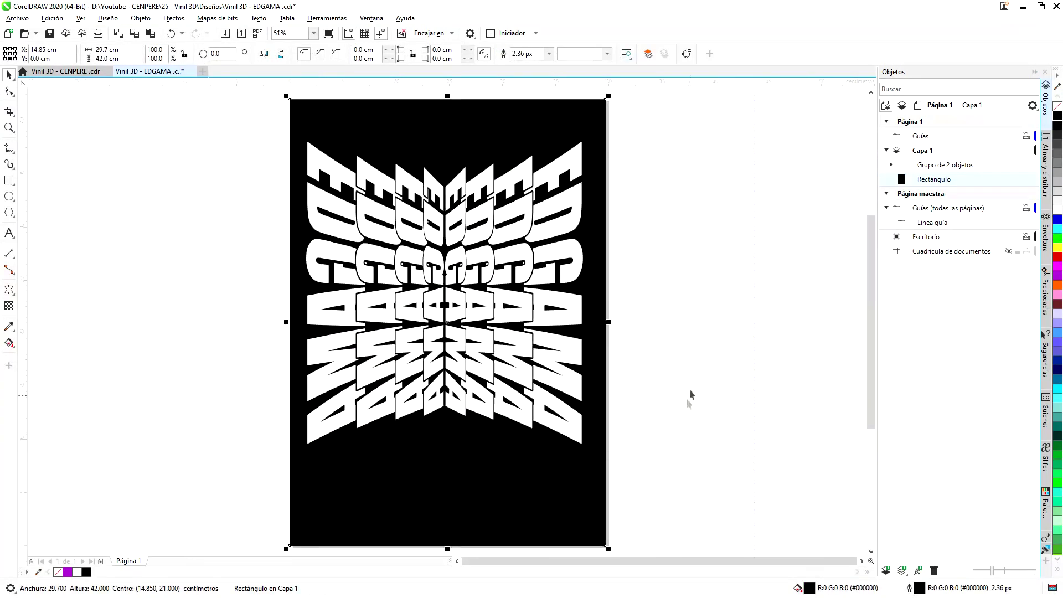